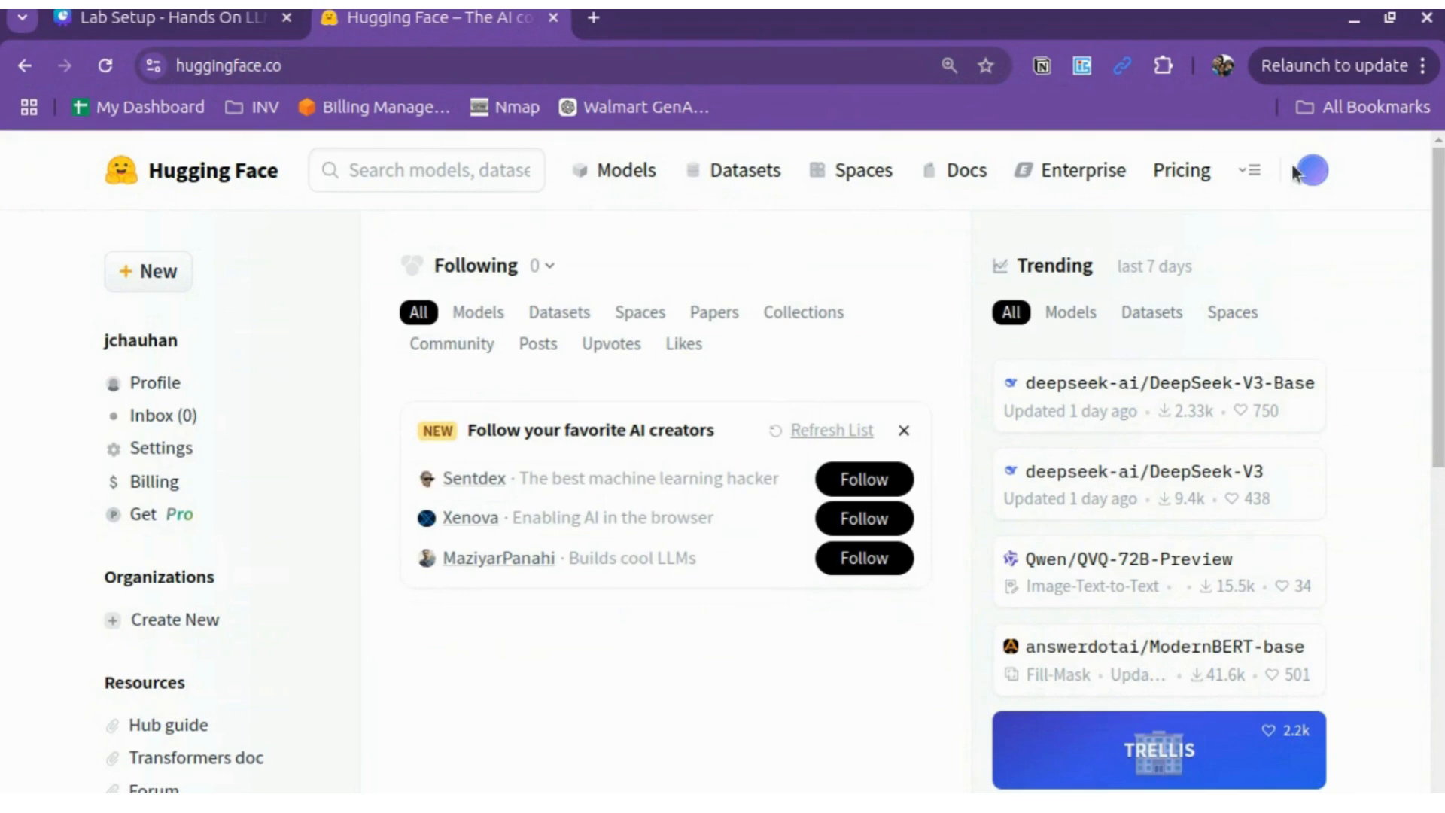
Step: Go to the Access Tokens settings page from the account menu
click(1314, 171)
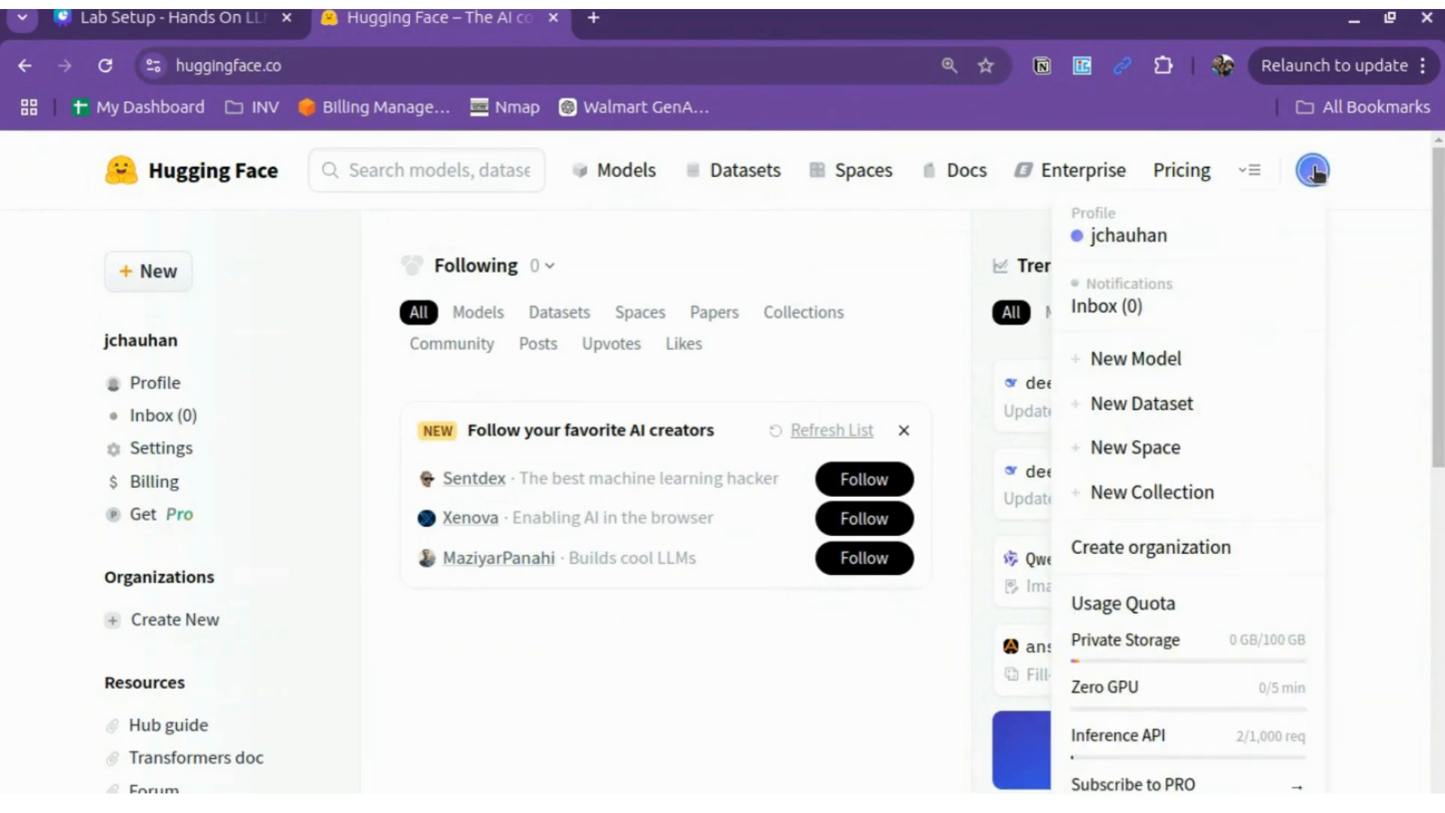
scroll(1258, 294, down, 4)
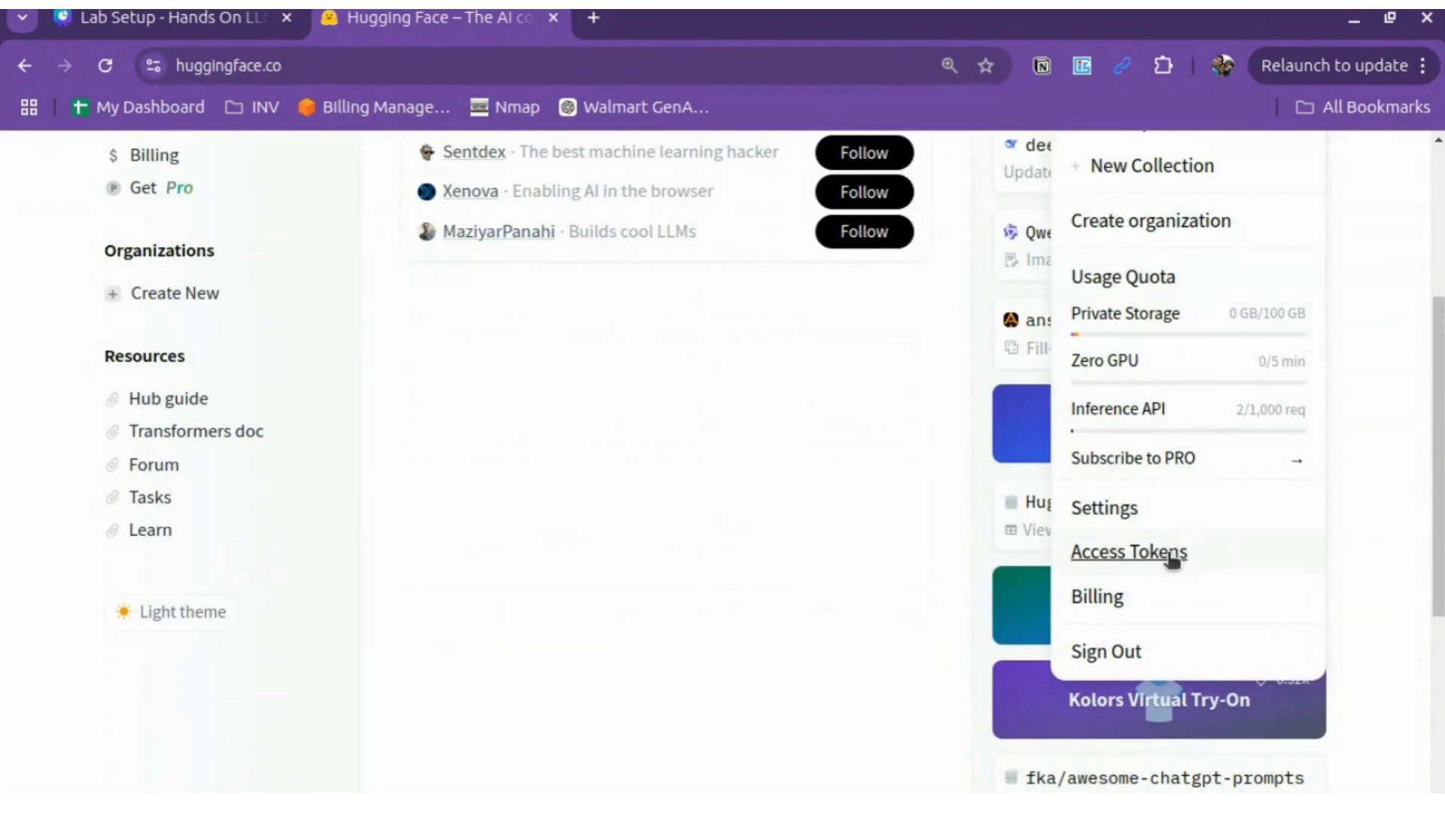
scroll(1026, 507, up, 4)
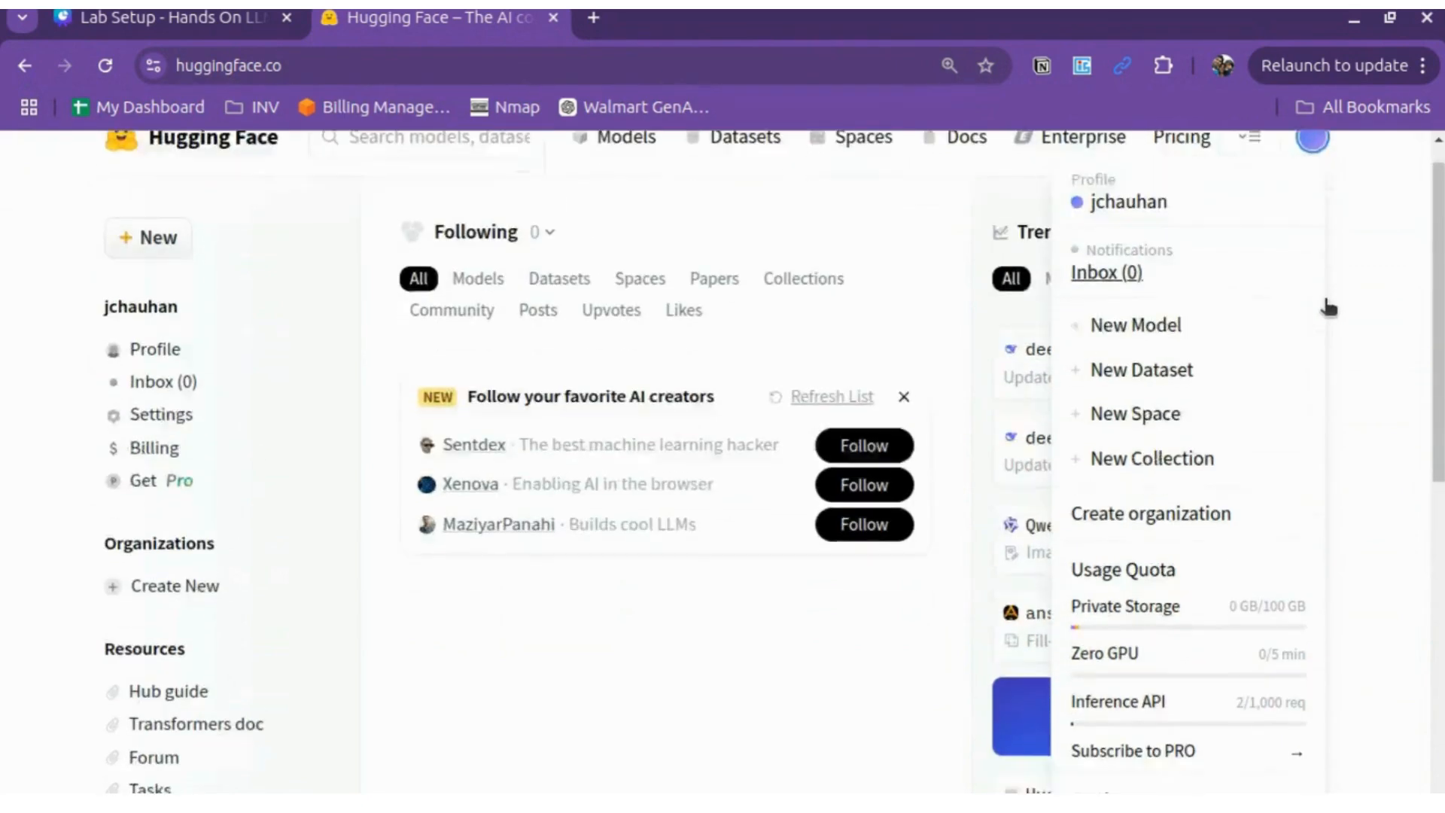
scroll(1329, 307, down, 4)
click(1150, 539)
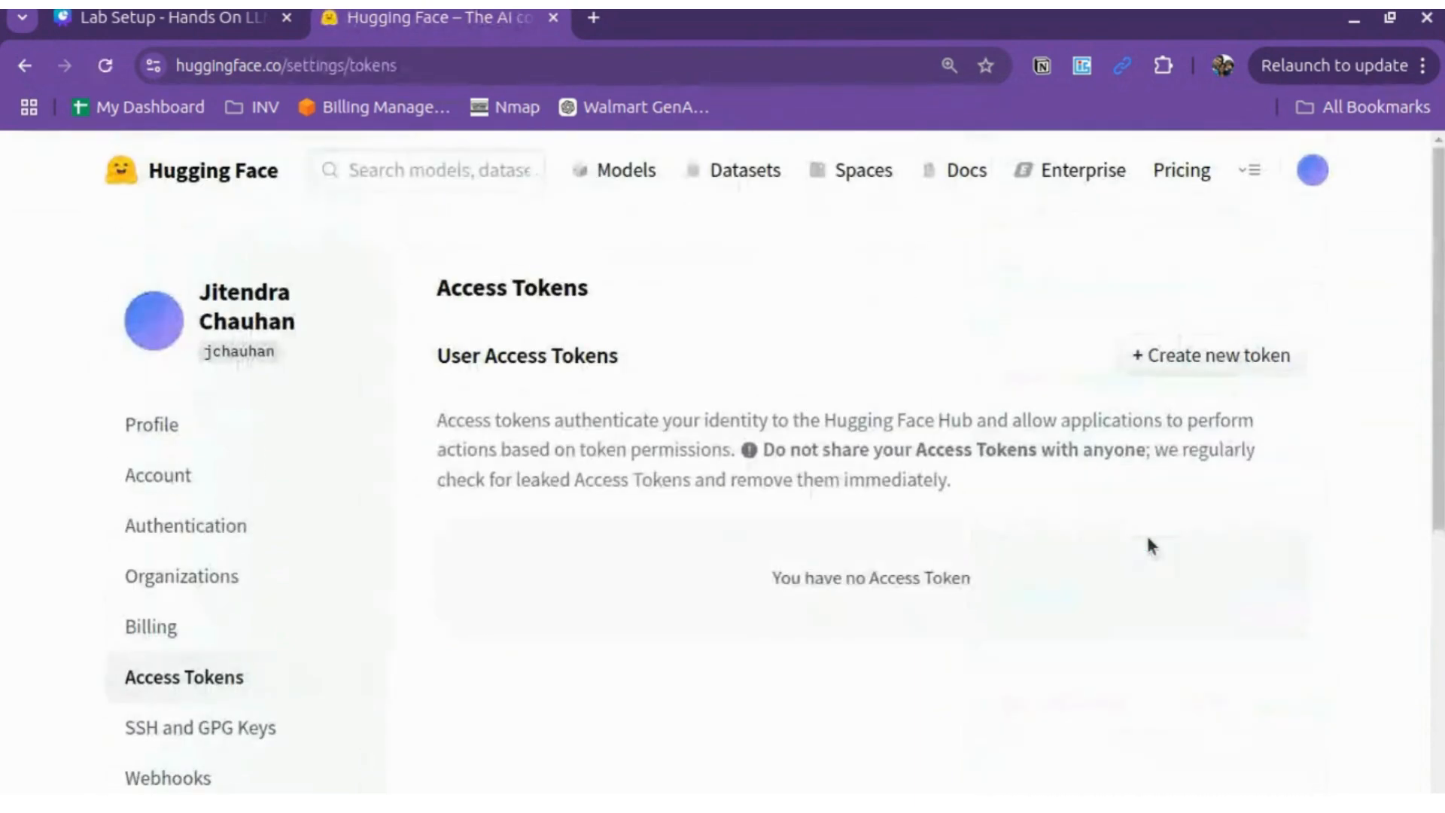
scroll(942, 323, down, 2)
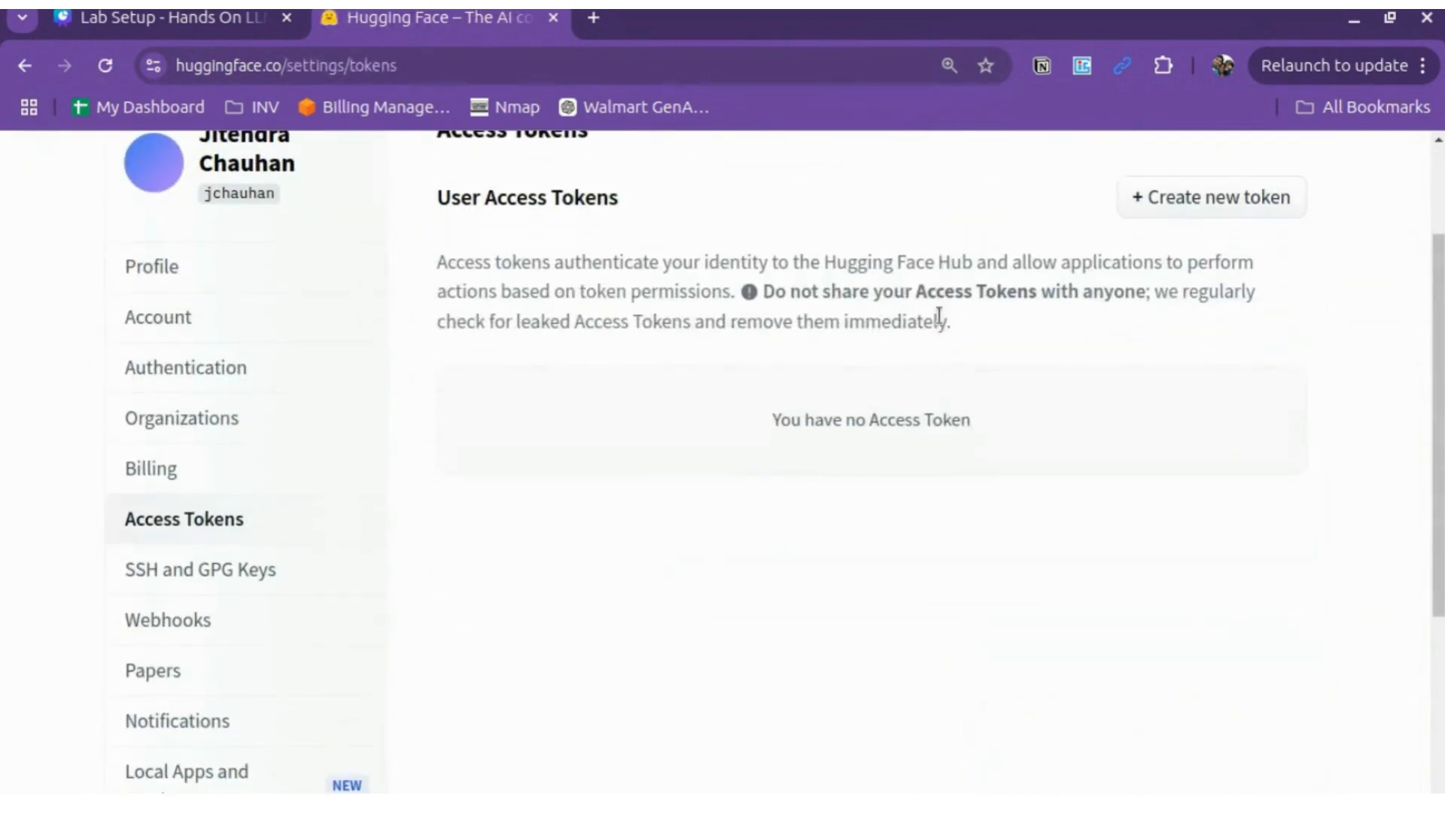
scroll(874, 560, up, 2)
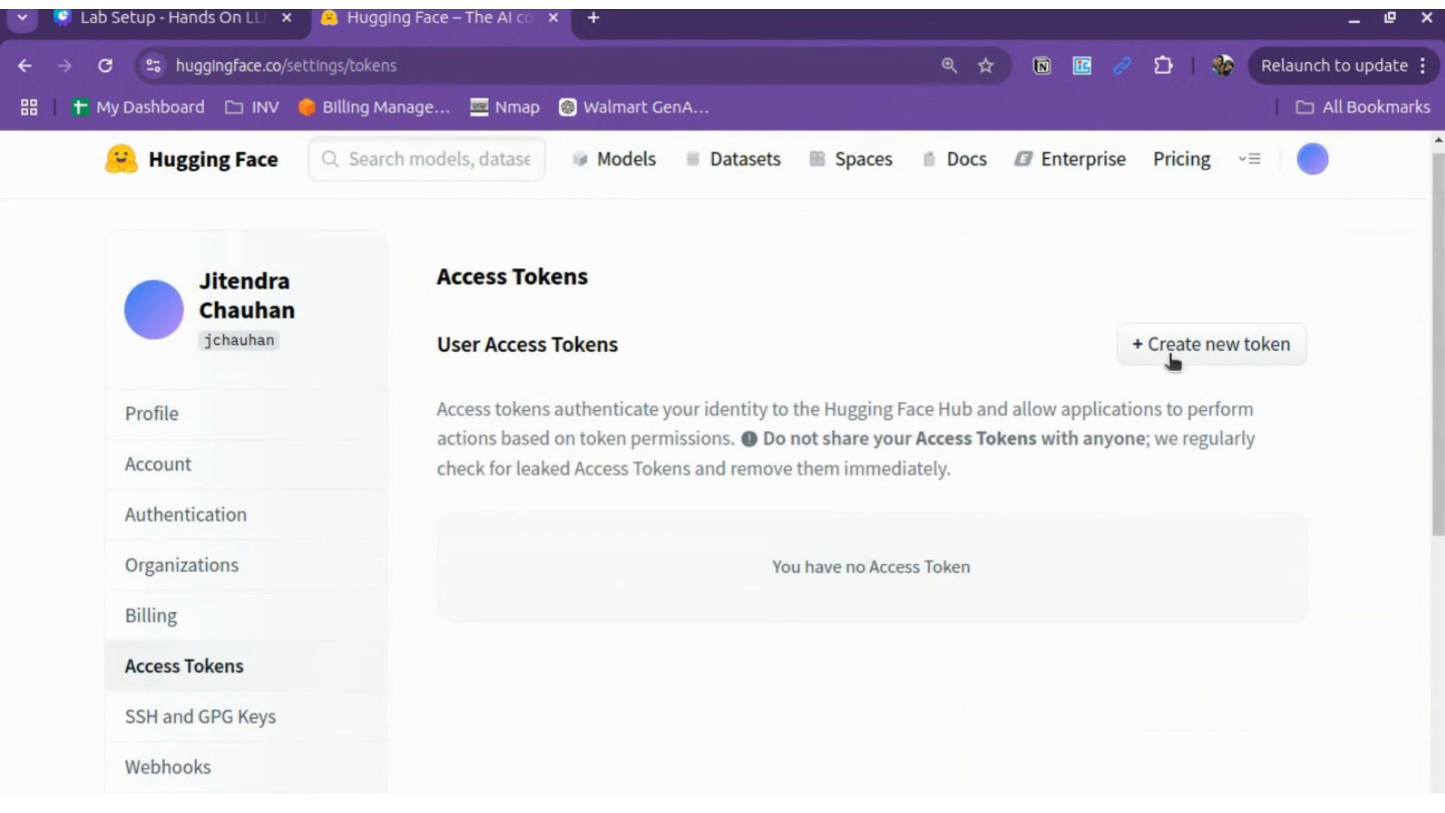
Step: Start a new access token named 'training' with Read permission
click(1201, 343)
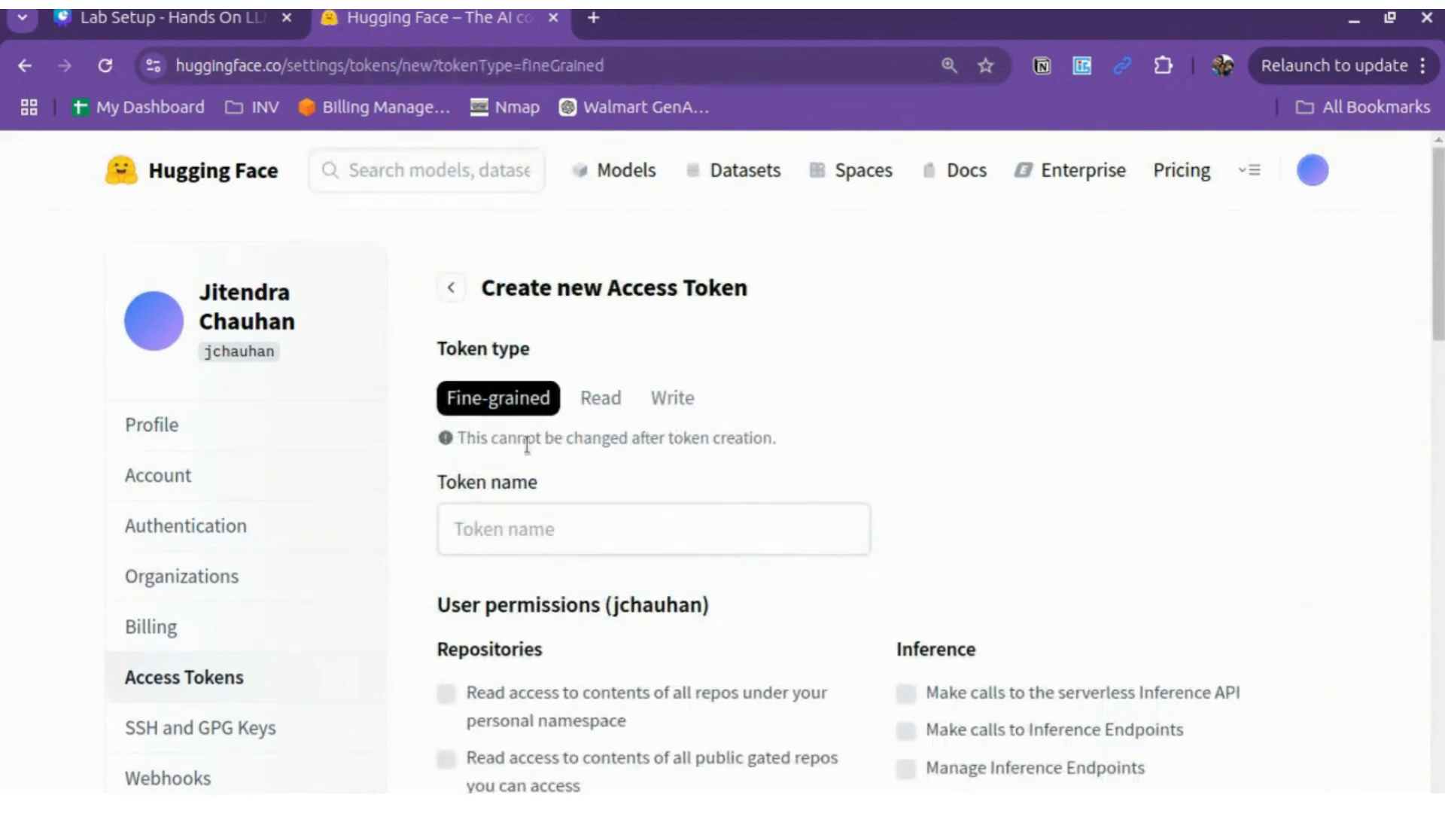
click(537, 519)
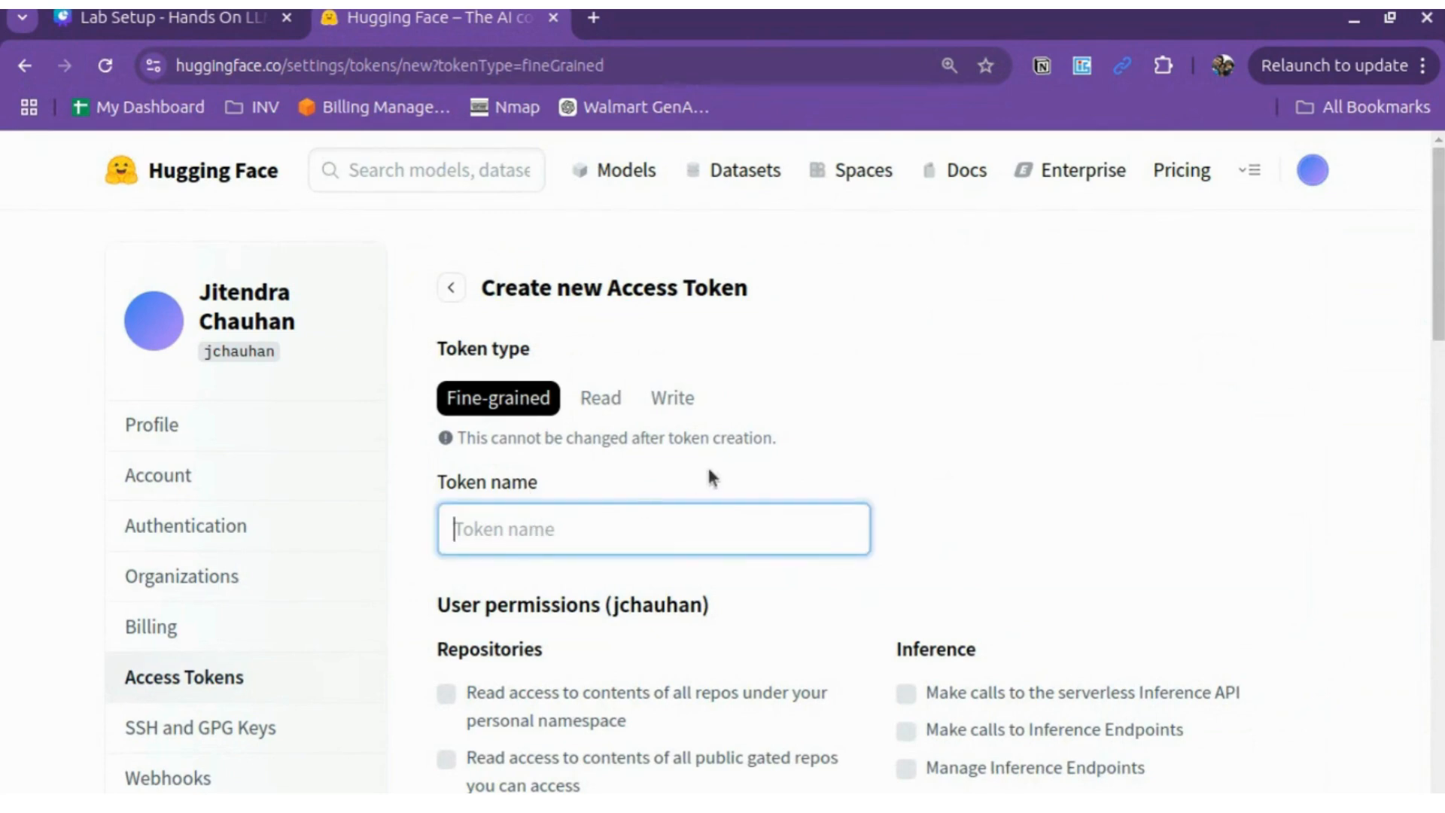
text(m)
key(BackSpace)
text(tr)
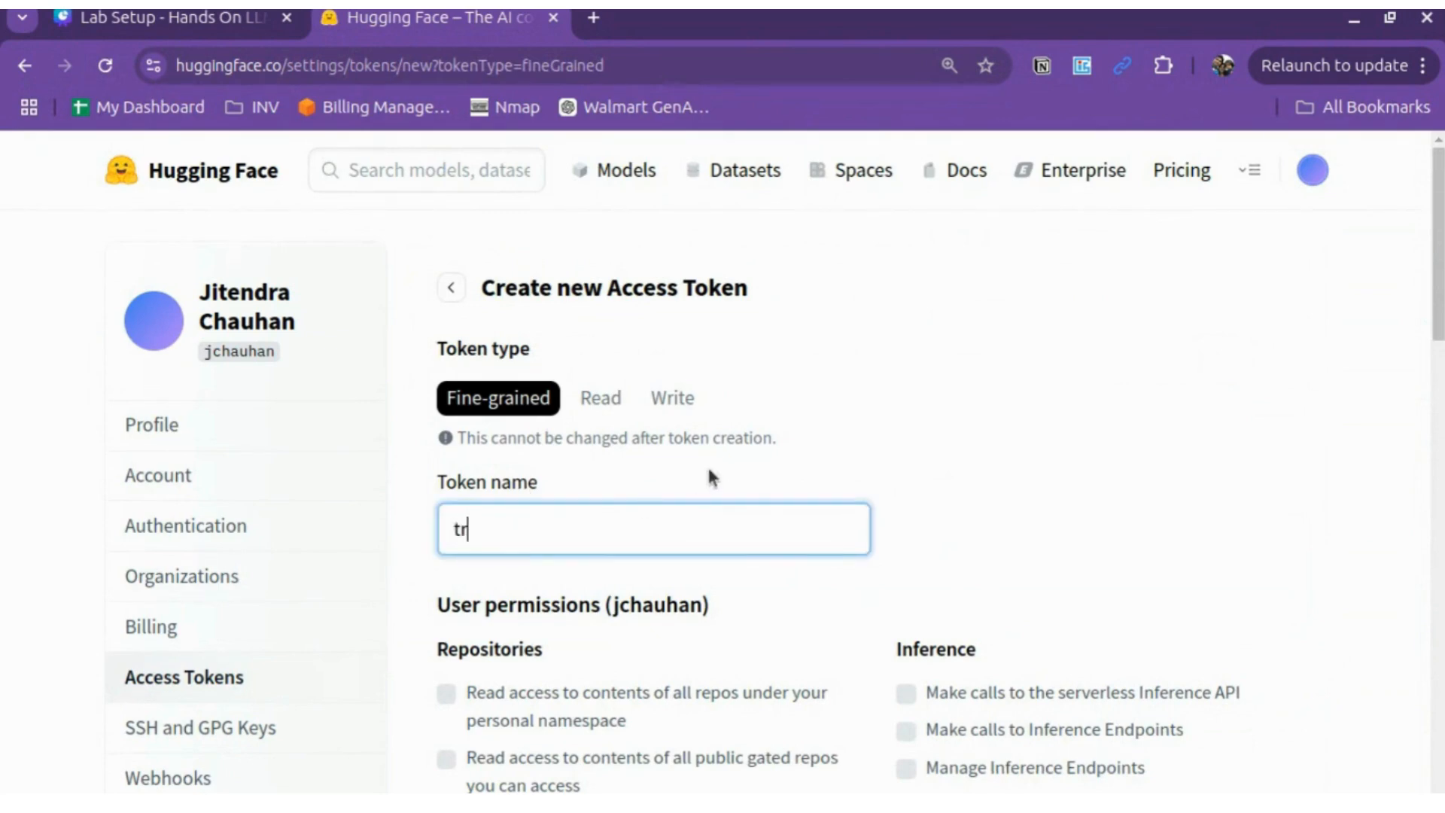
text(aining)
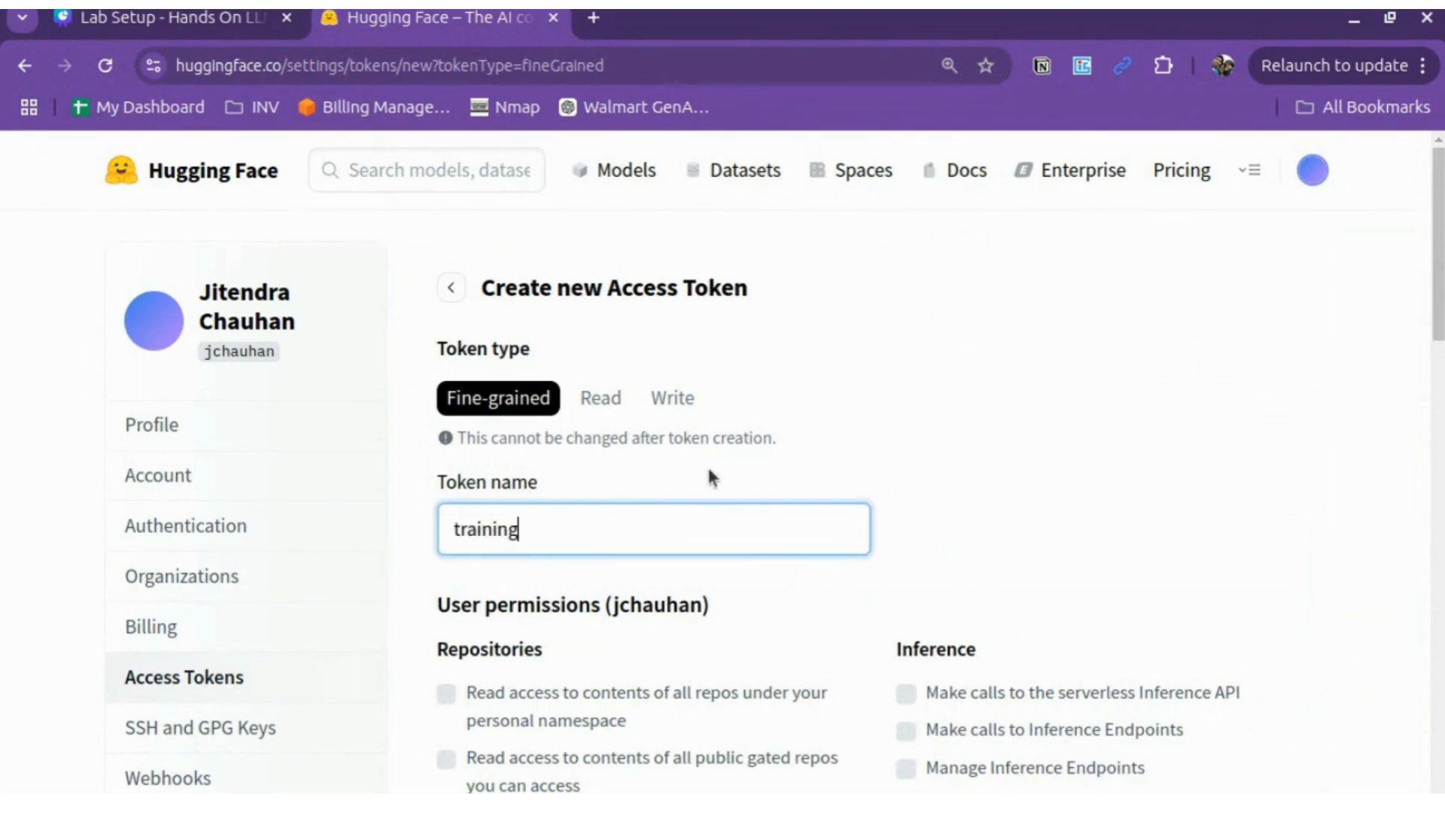
click(606, 402)
Step: Create the 'training' token, copy its value and close the dialog
scroll(860, 365, down, 2)
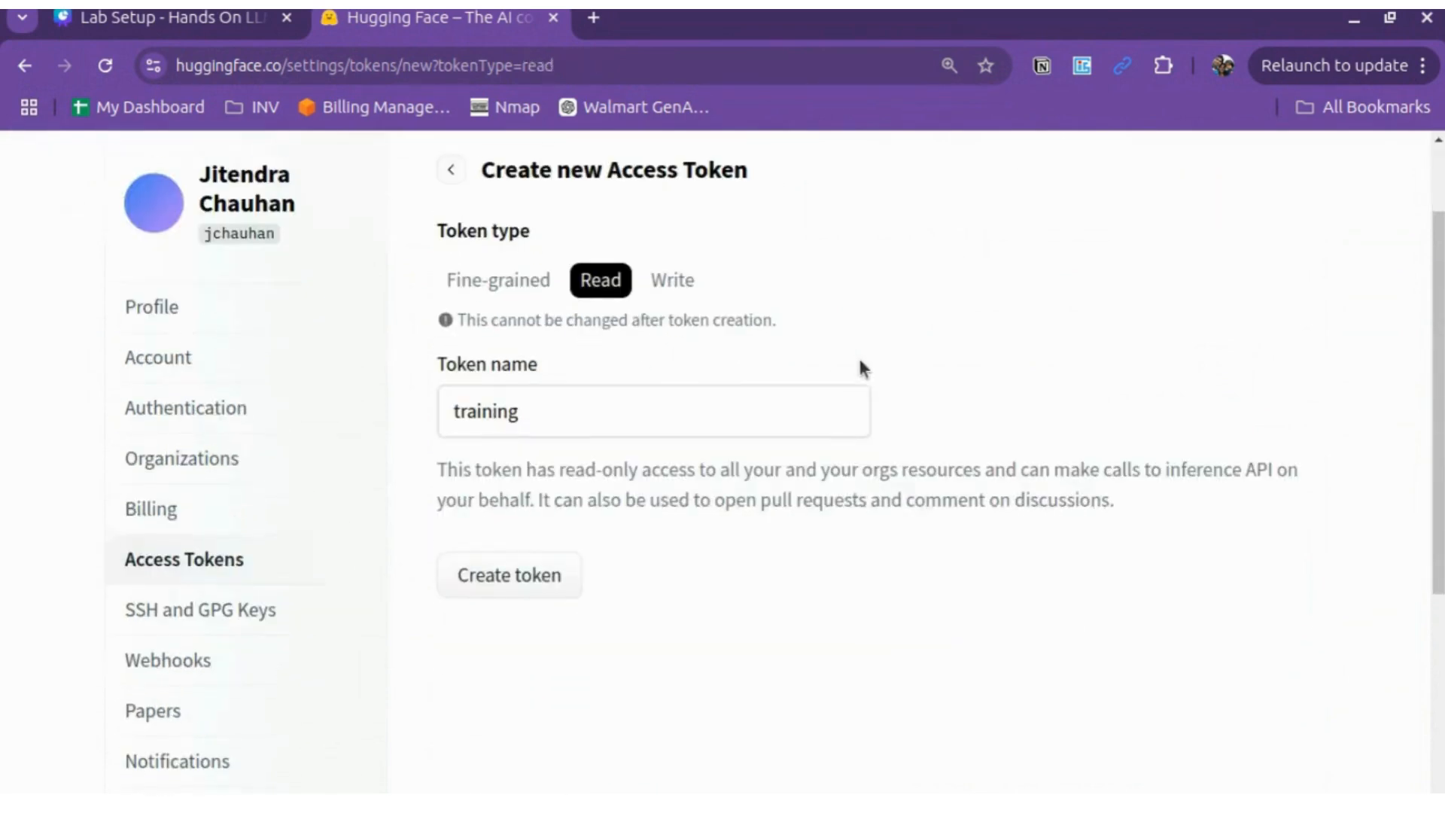
scroll(862, 368, down, 1)
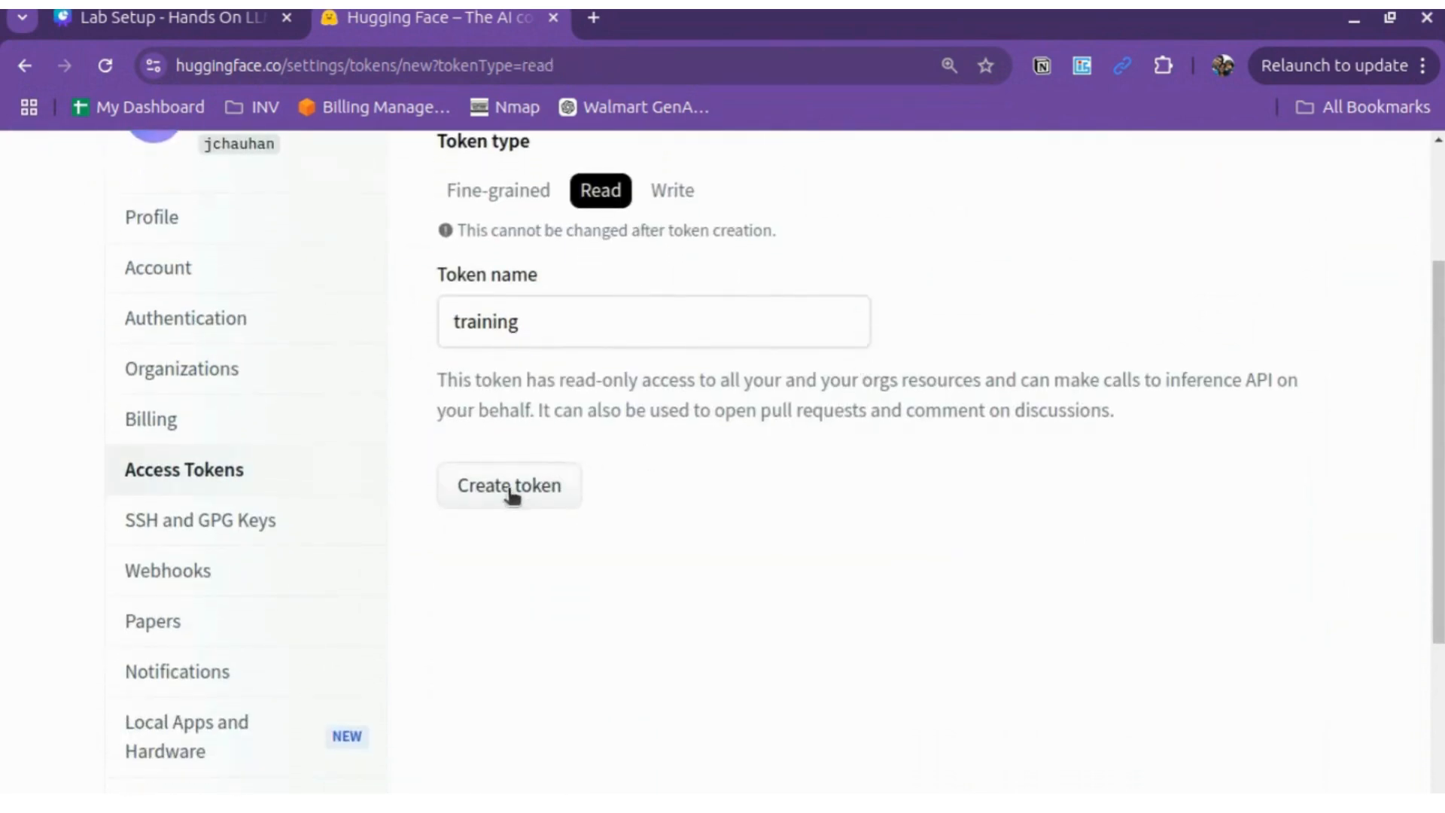
scroll(832, 289, up, 3)
scroll(832, 290, down, 2)
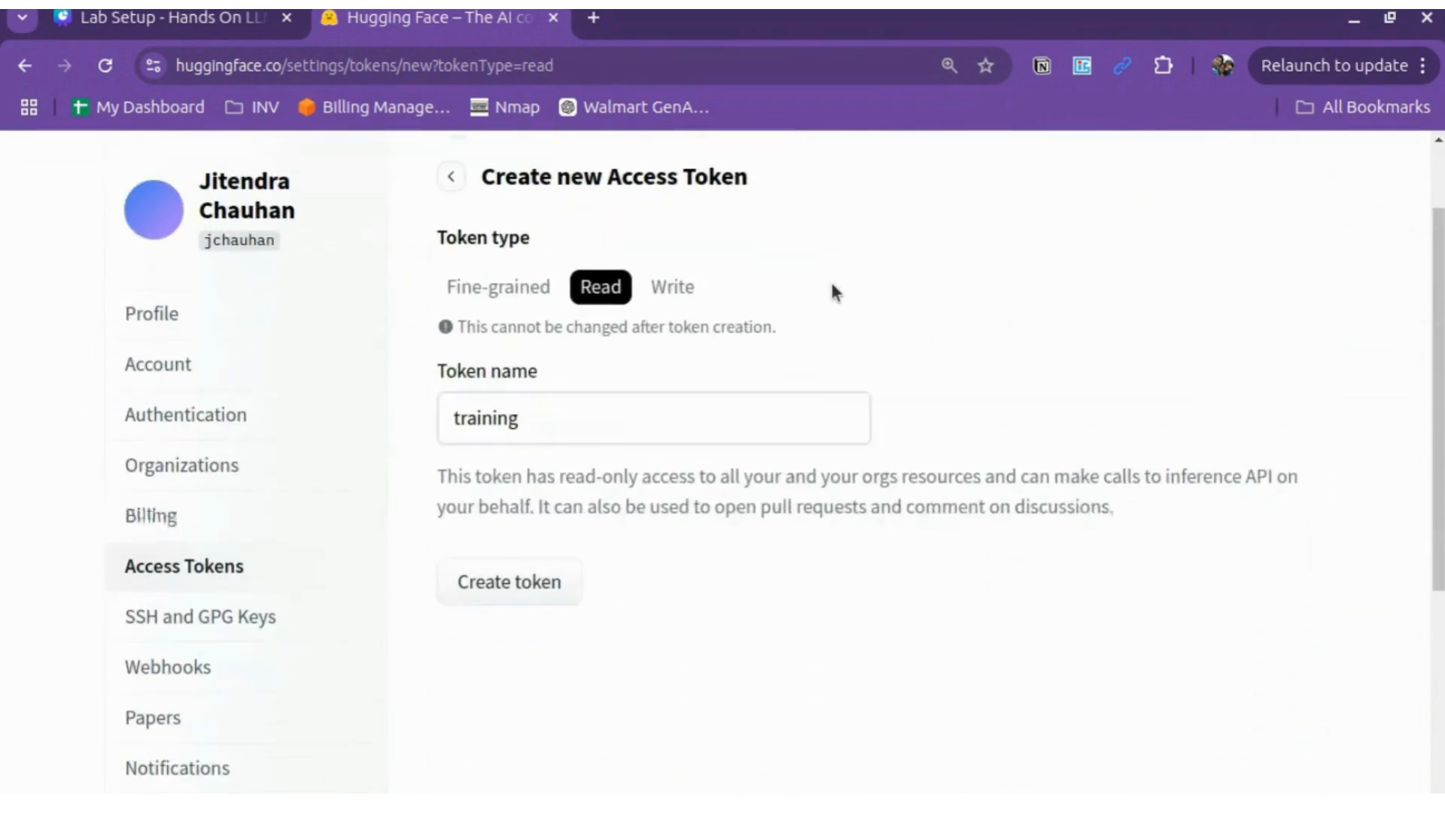
click(494, 562)
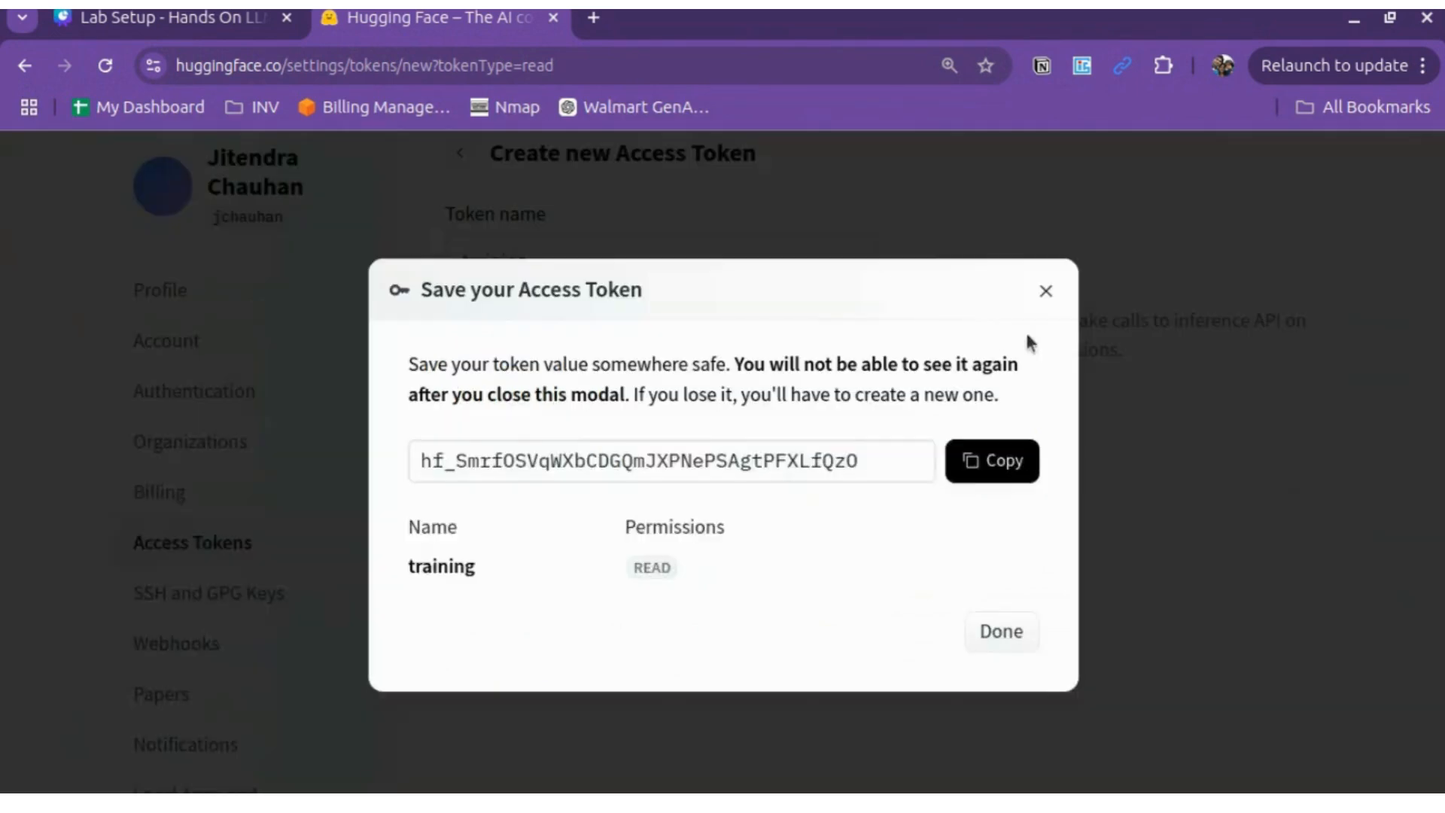
click(993, 474)
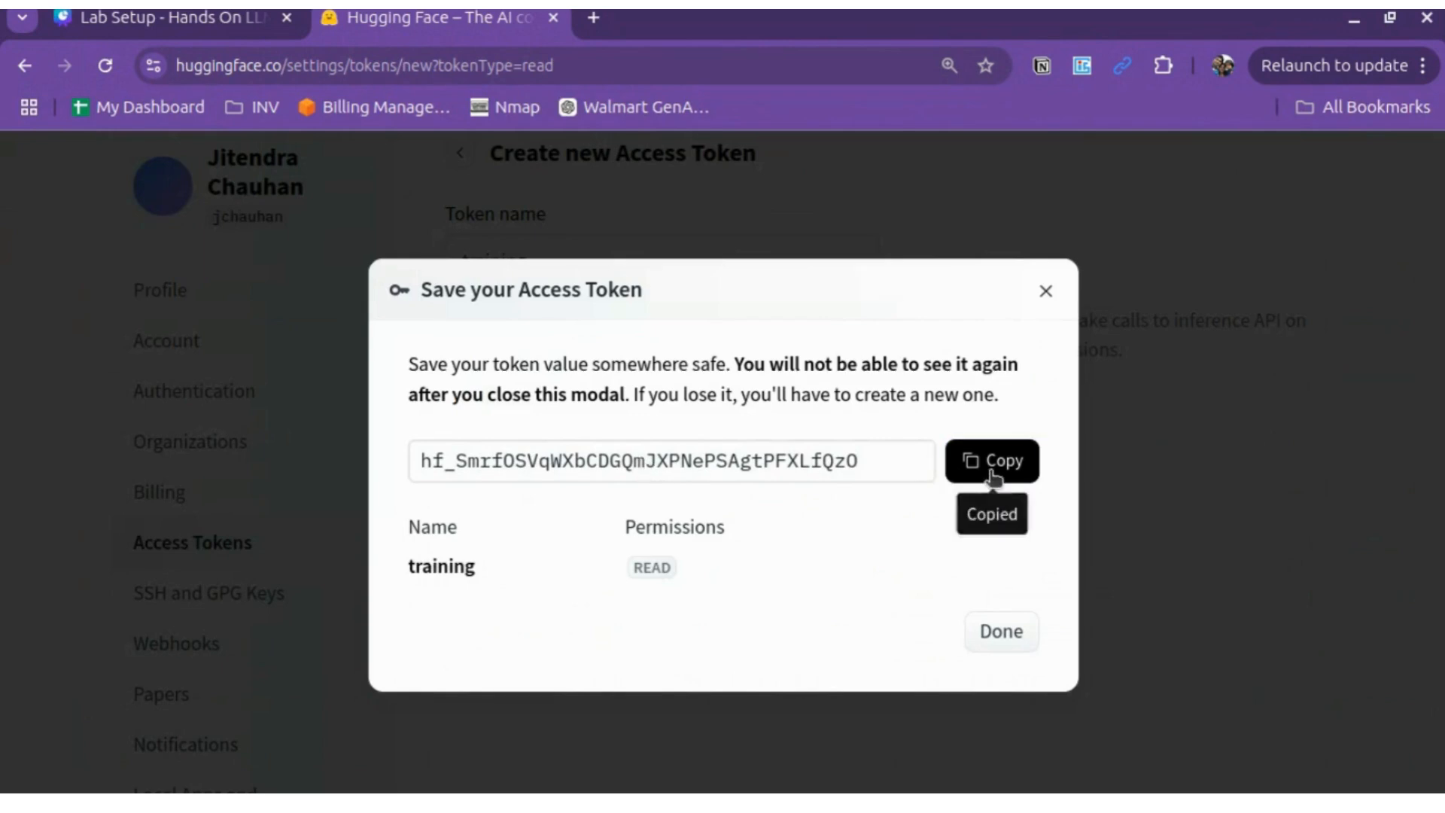
click(1048, 293)
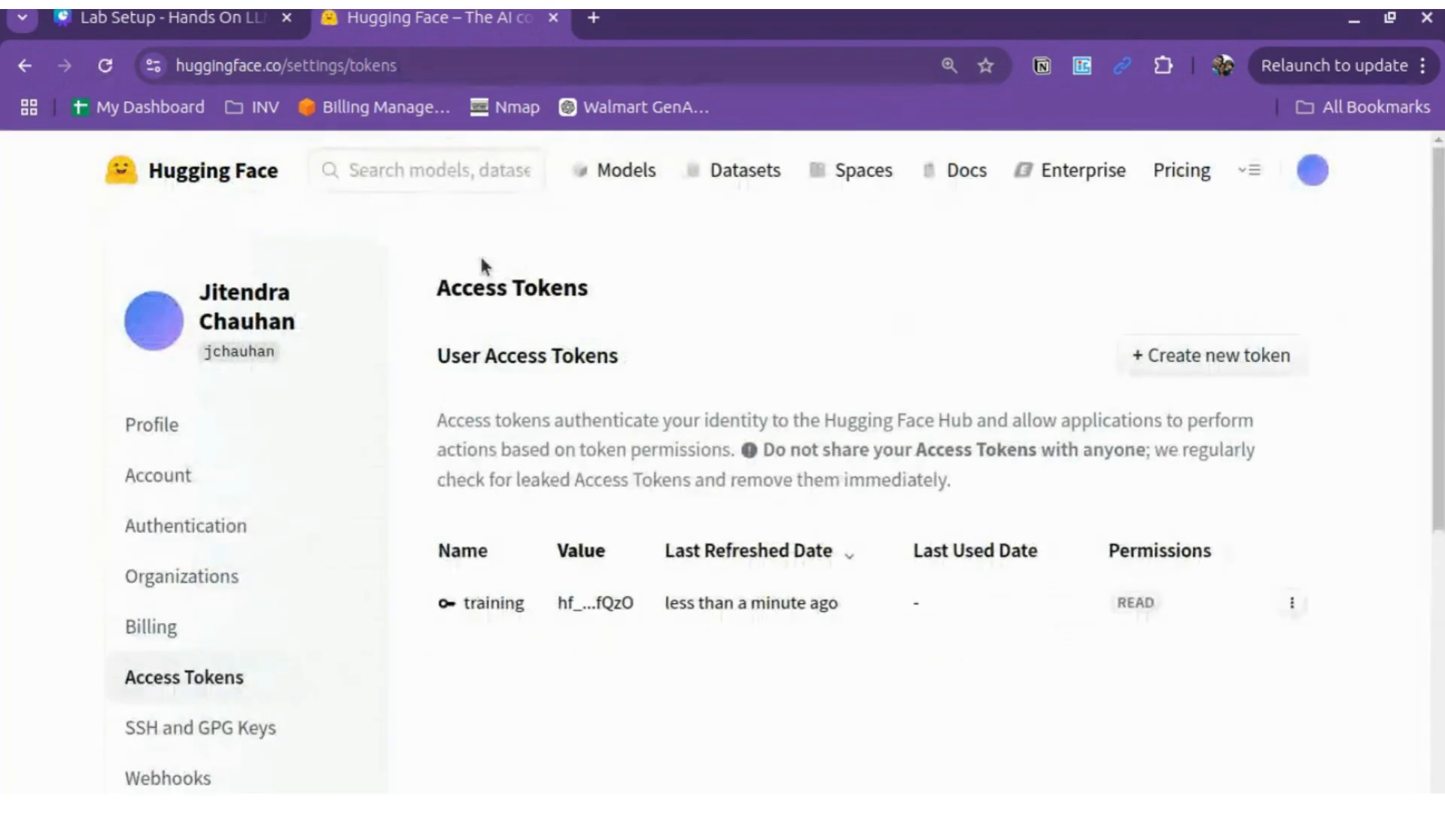
Step: Delete the 'training' token from the Access Tokens list, confirming the deletion
click(1292, 605)
click(1153, 682)
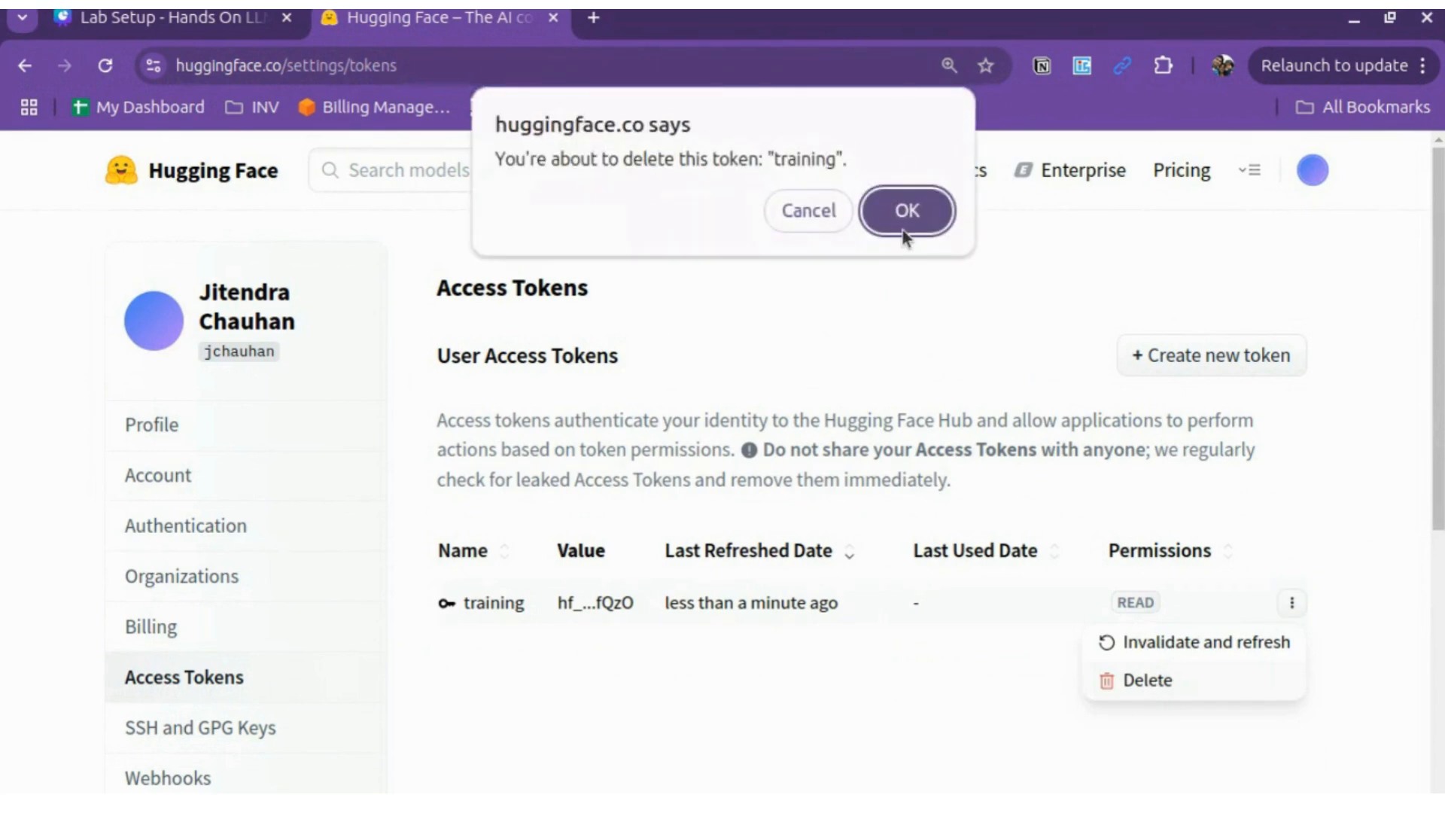
click(907, 207)
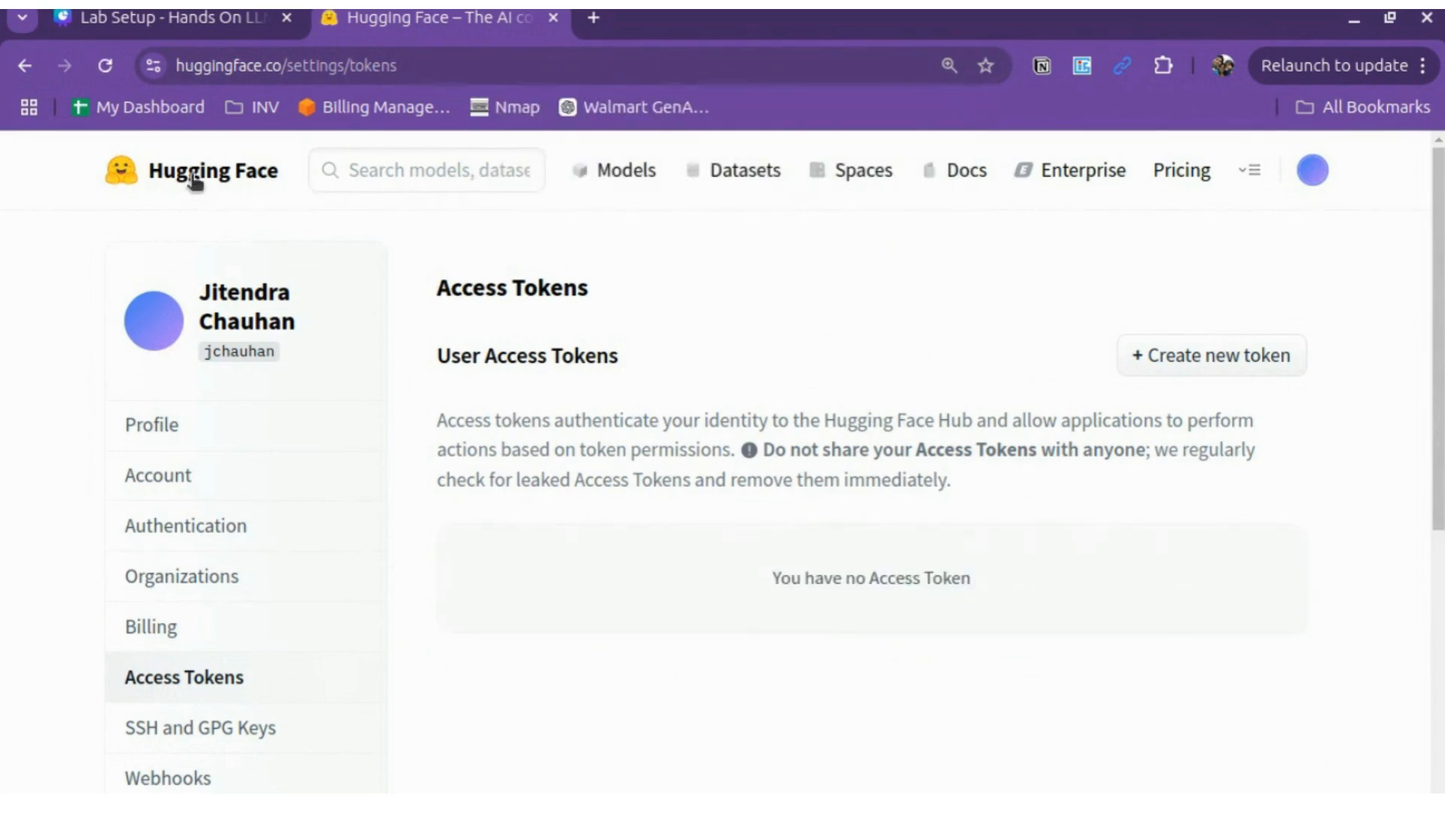
click(384, 176)
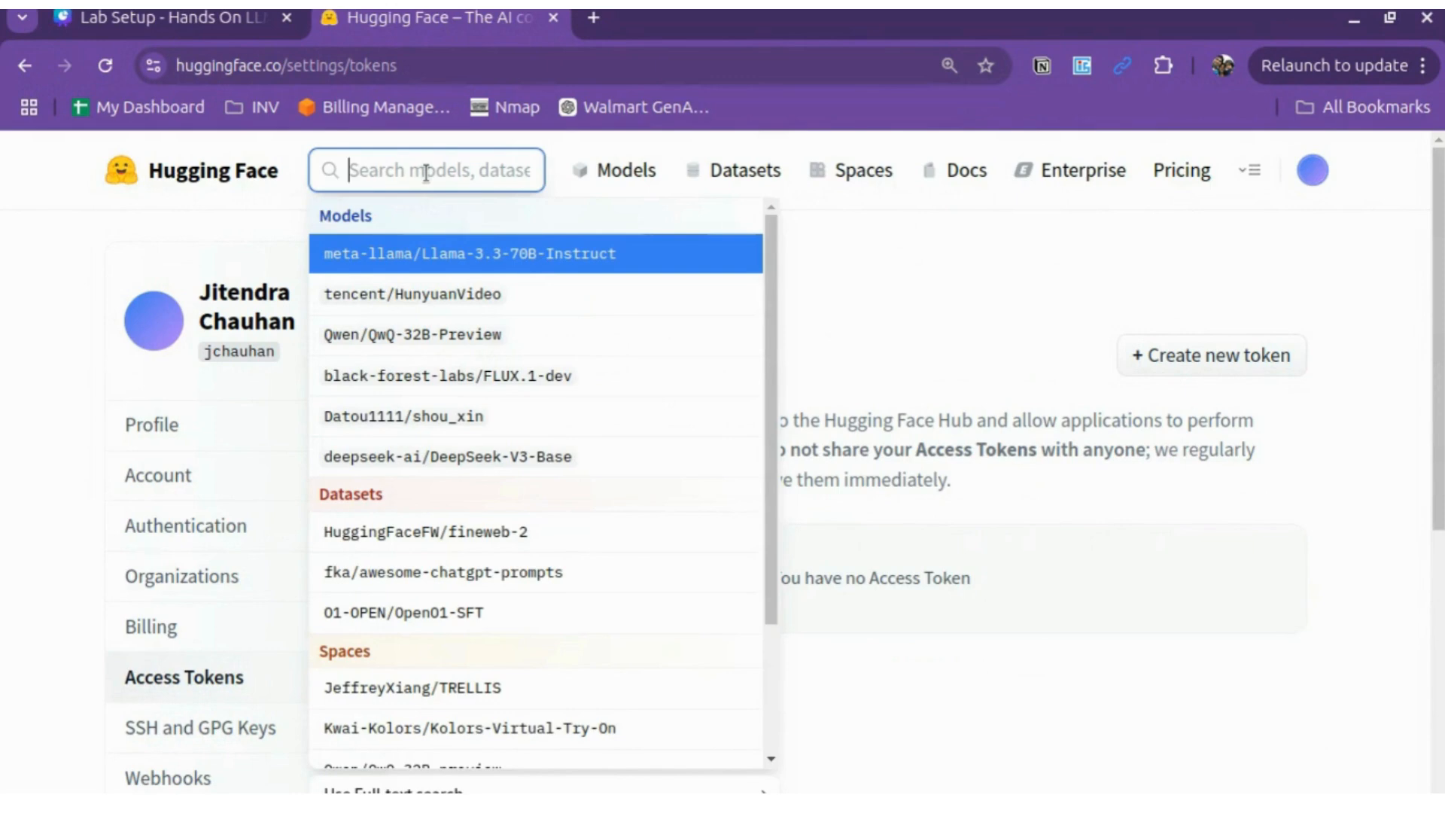
Step: Search 'meta llama', view Llama-3.2-1B, then open meta-llama/Llama-3.2-3B-Instruct
text(meta l)
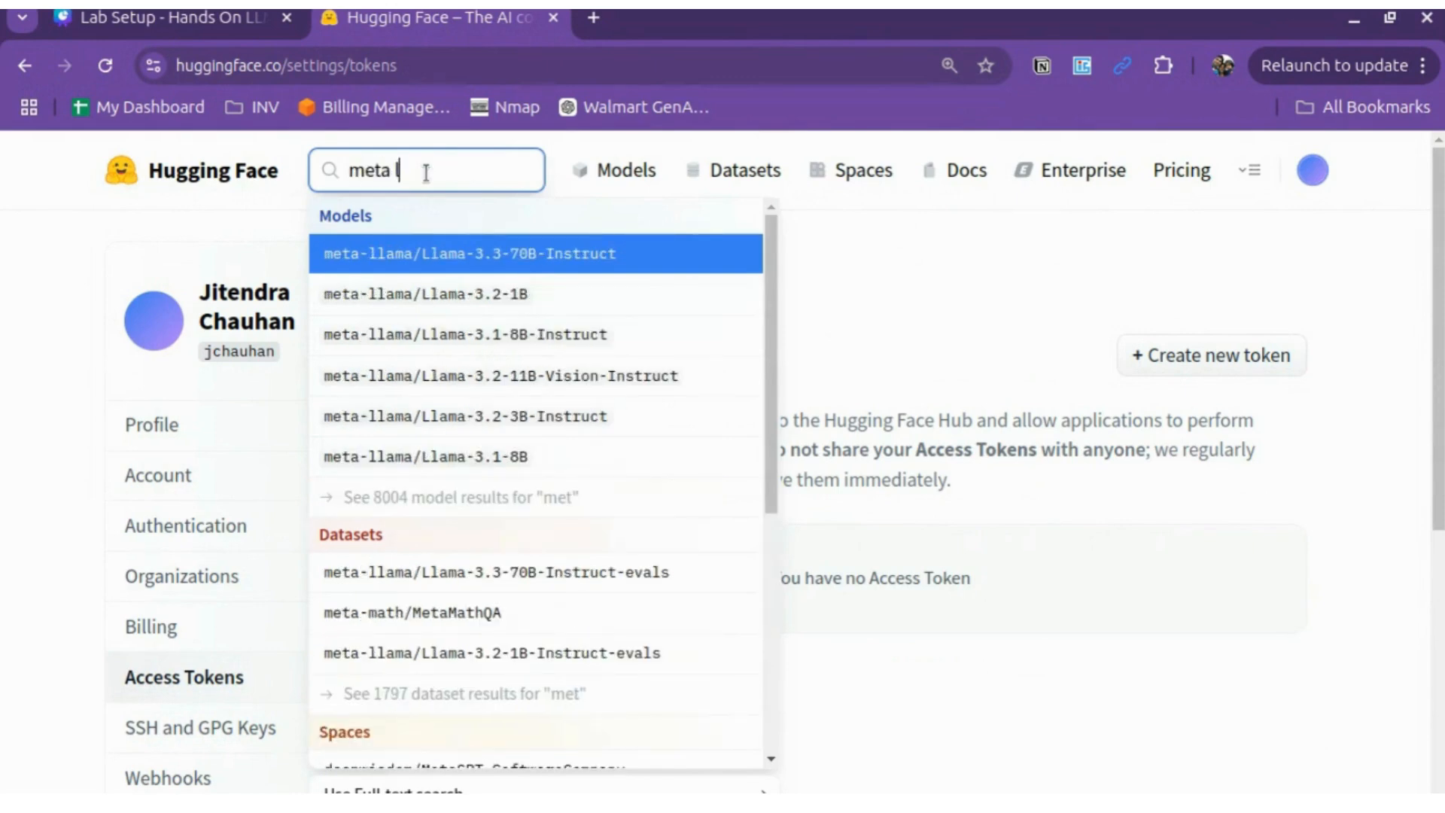
text(lama)
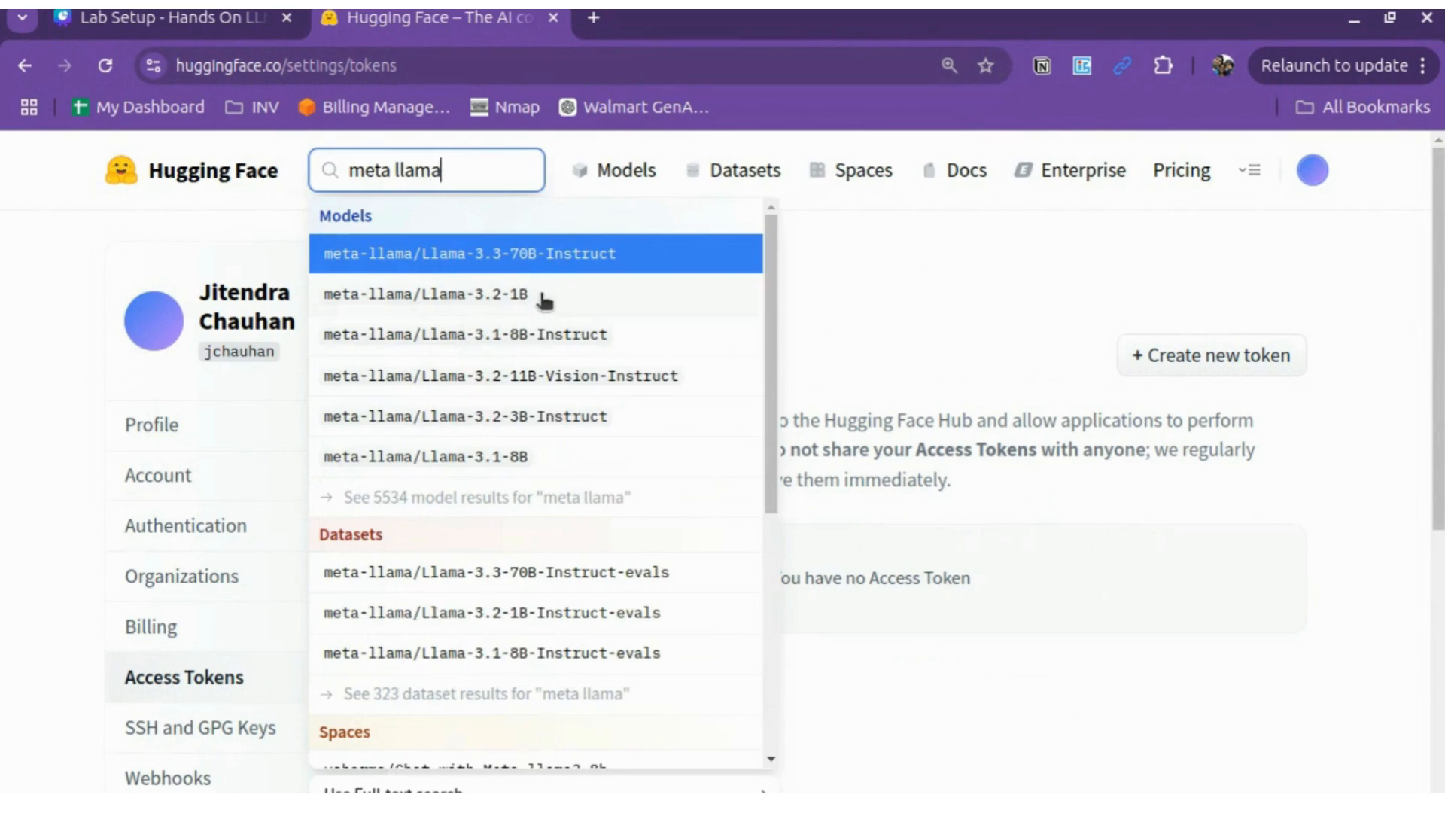
click(547, 297)
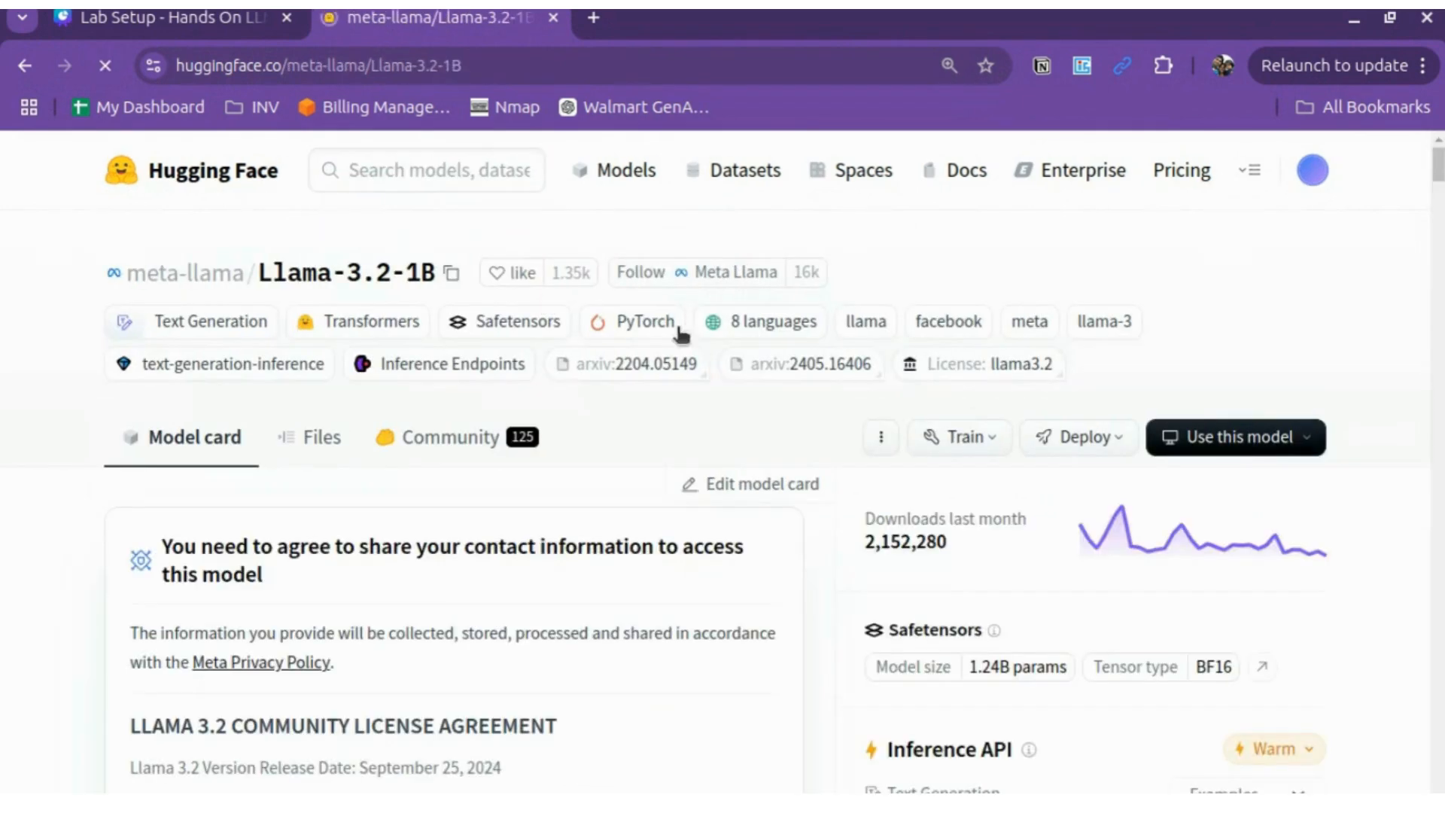
click(397, 172)
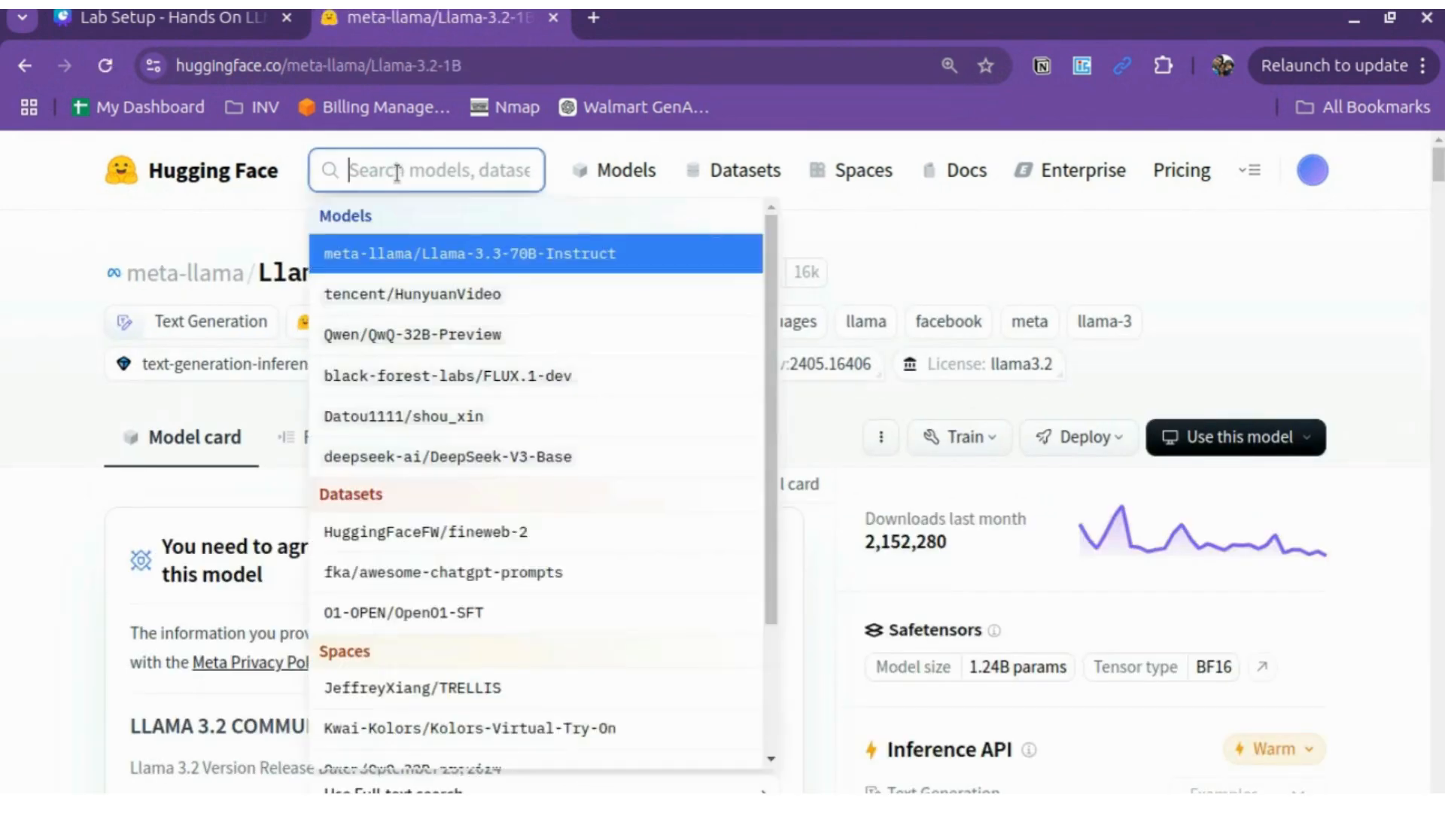
text(meta lla)
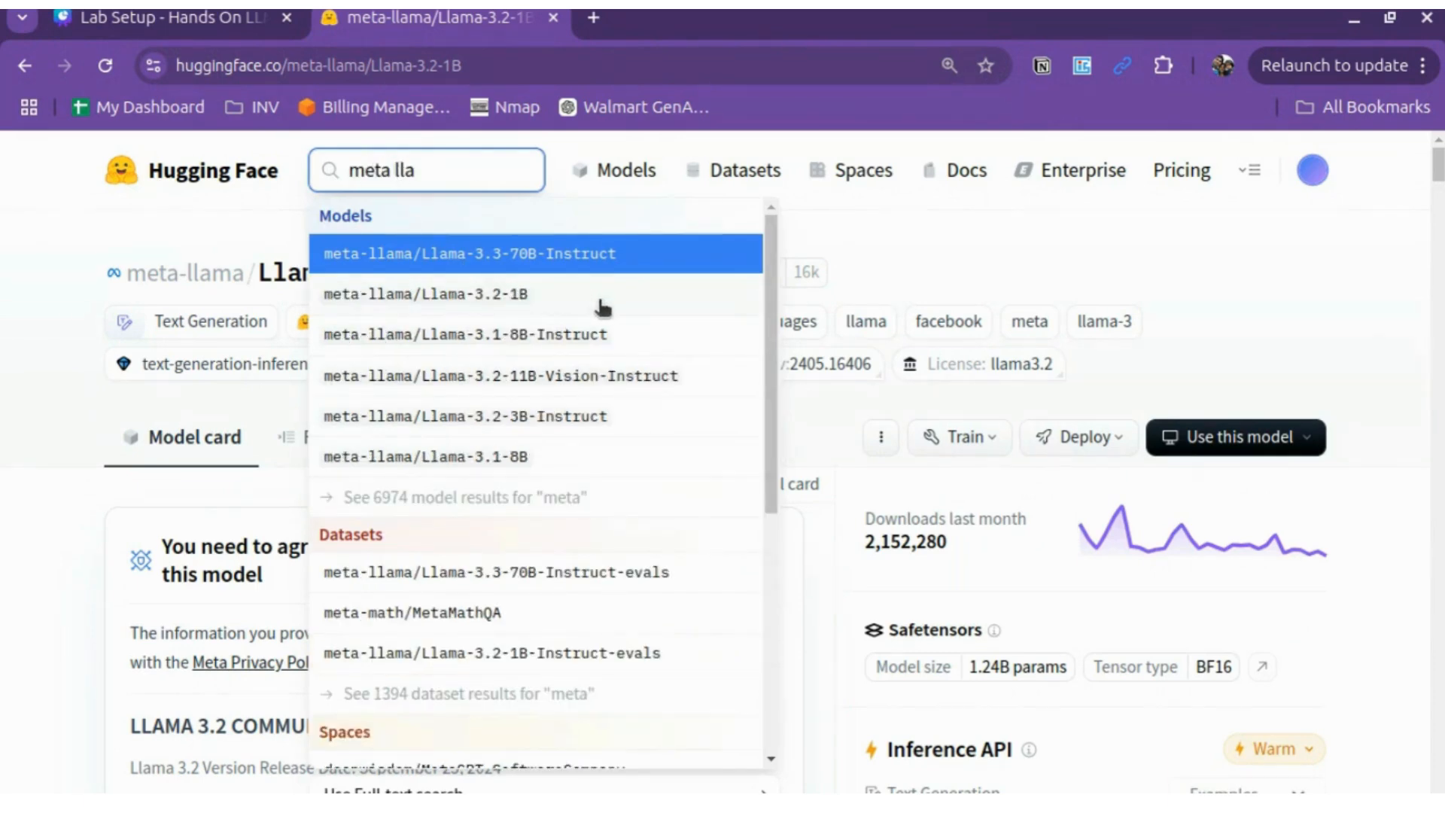
click(551, 415)
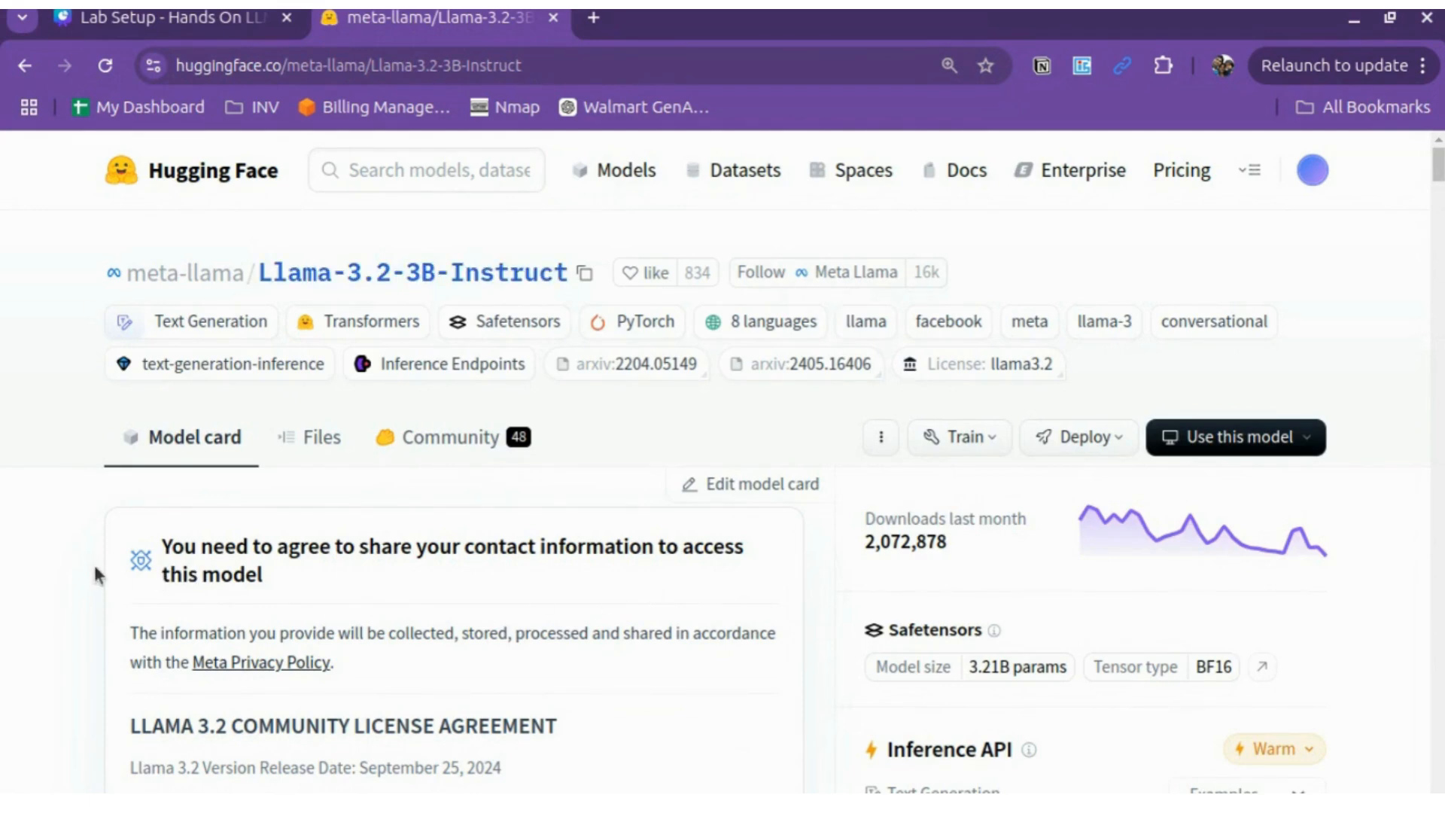
Step: Expand the Llama 3.2 license agreement and scroll to the access request form
scroll(94, 575, down, 2)
scroll(92, 562, down, 8)
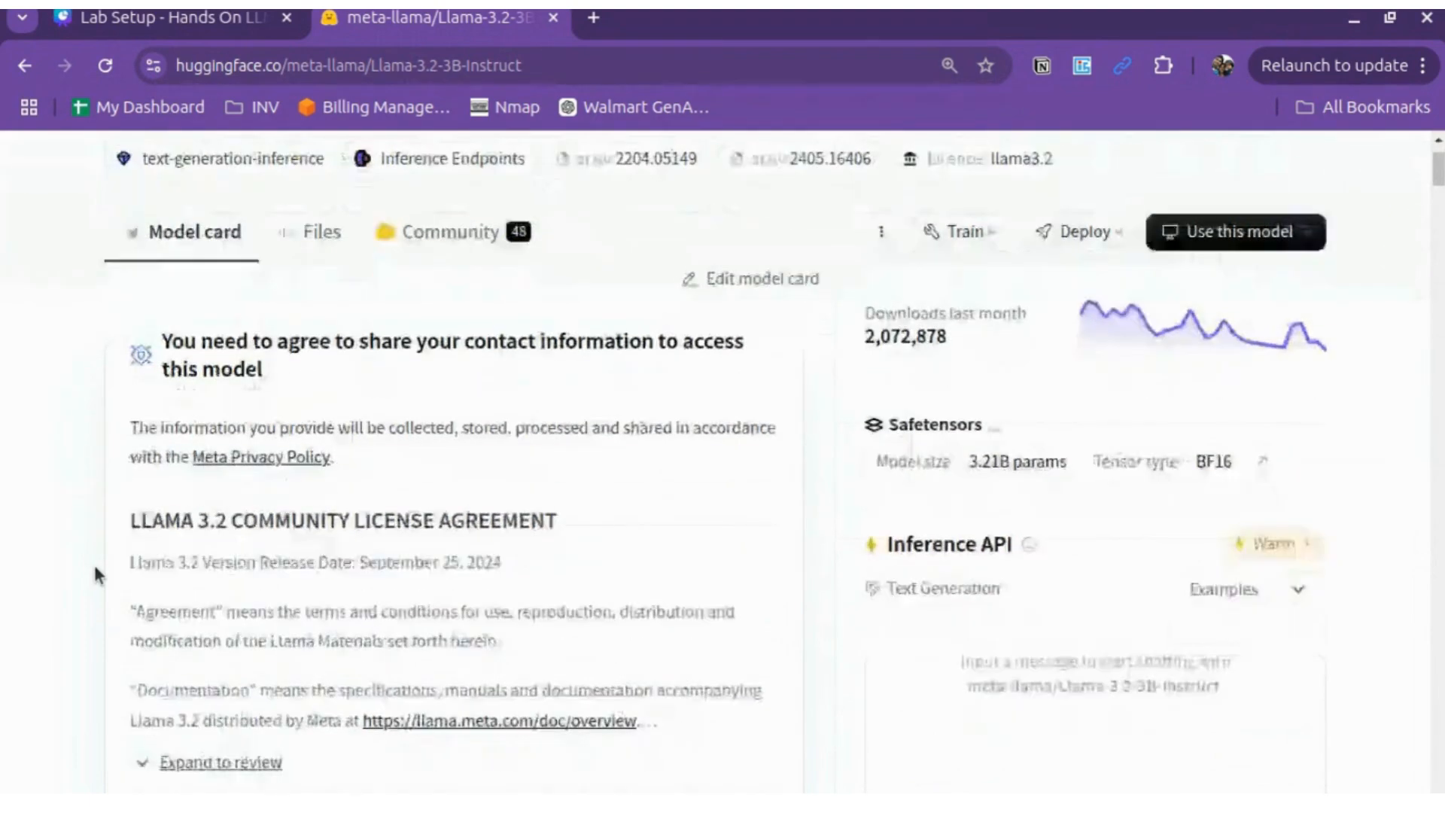
scroll(93, 562, up, 5)
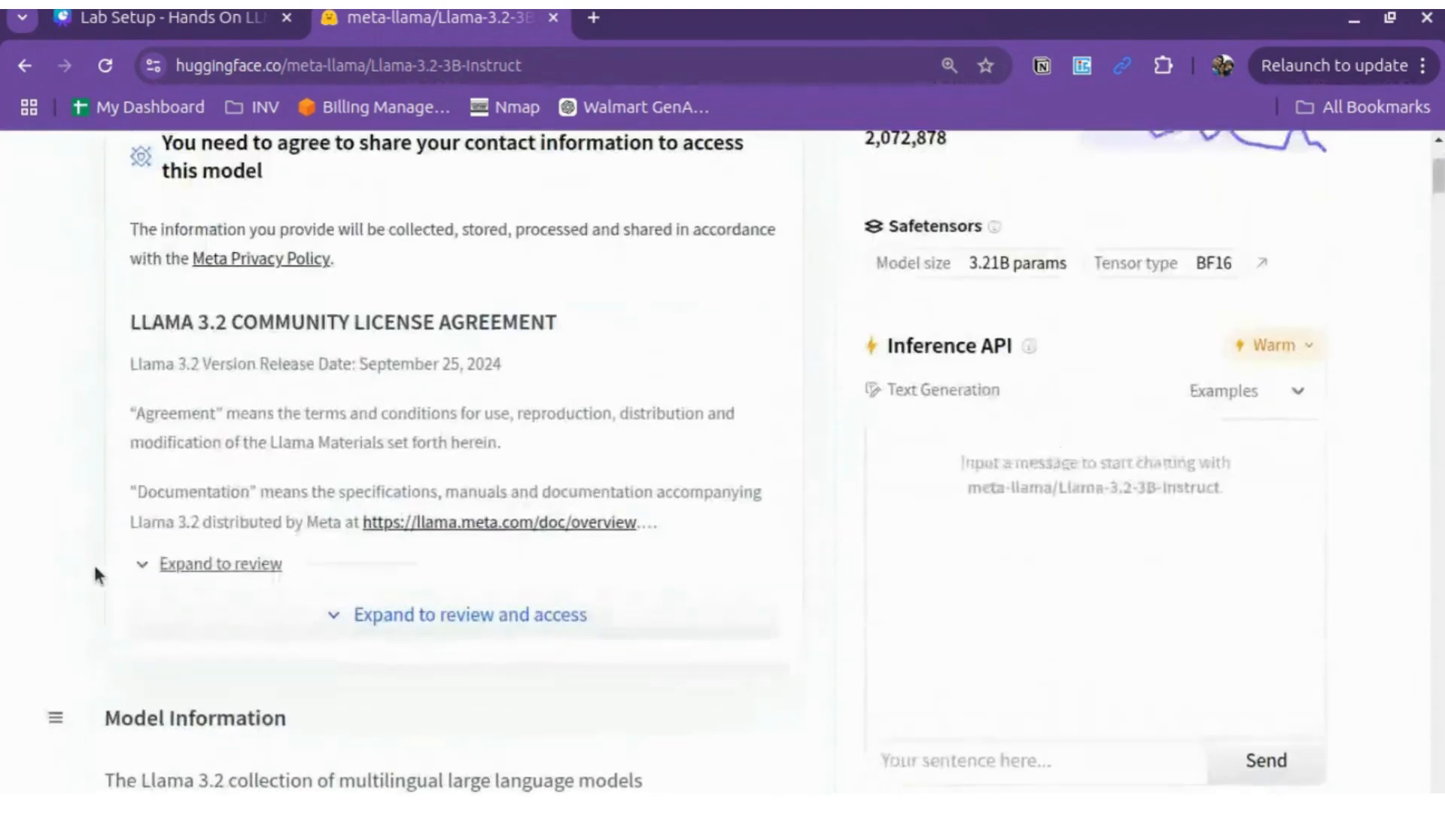
scroll(92, 562, up, 2)
scroll(93, 562, down, 1)
scroll(93, 562, down, 2)
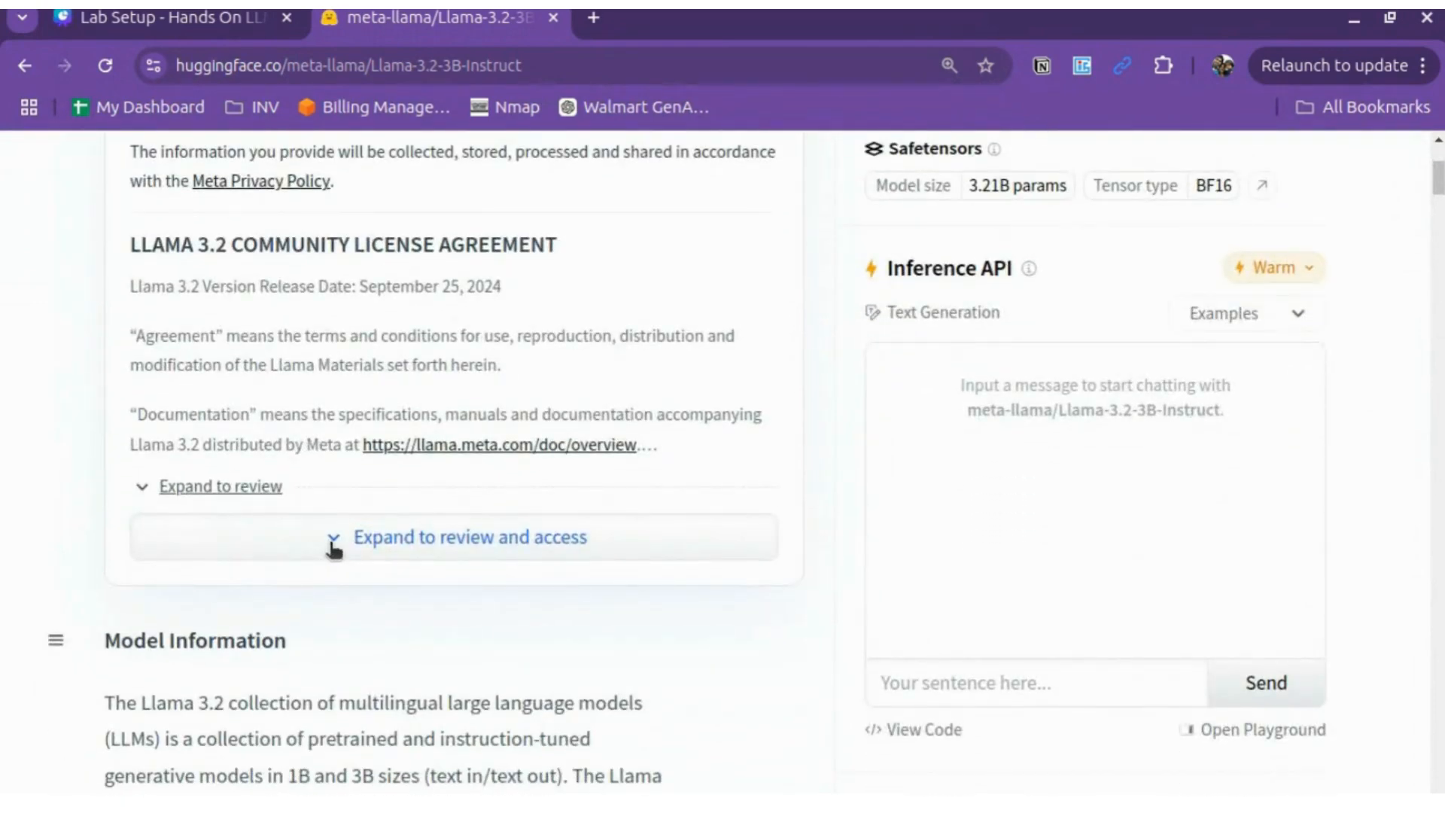
click(334, 539)
scroll(551, 399, down, 5)
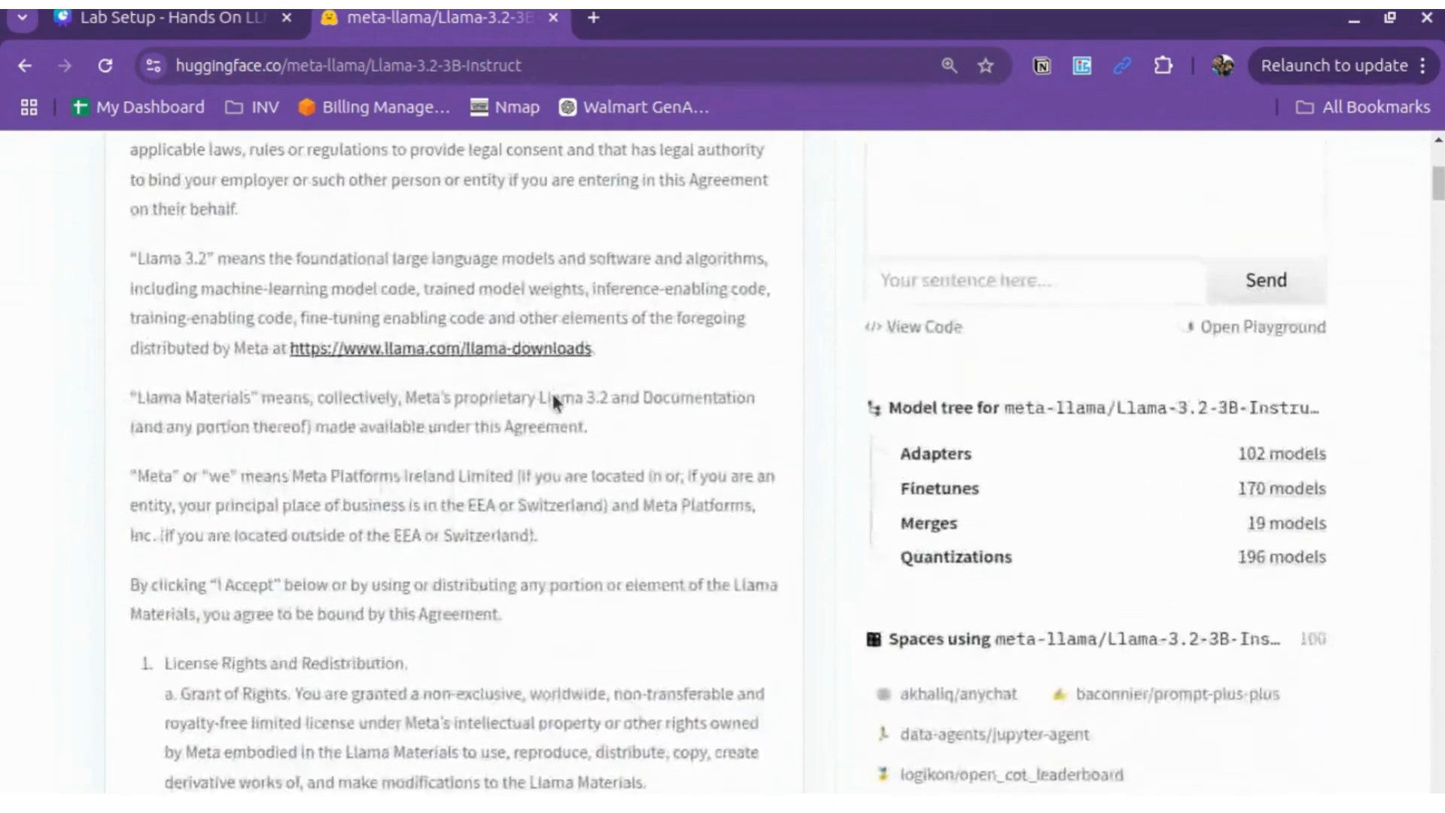
scroll(554, 401, down, 15)
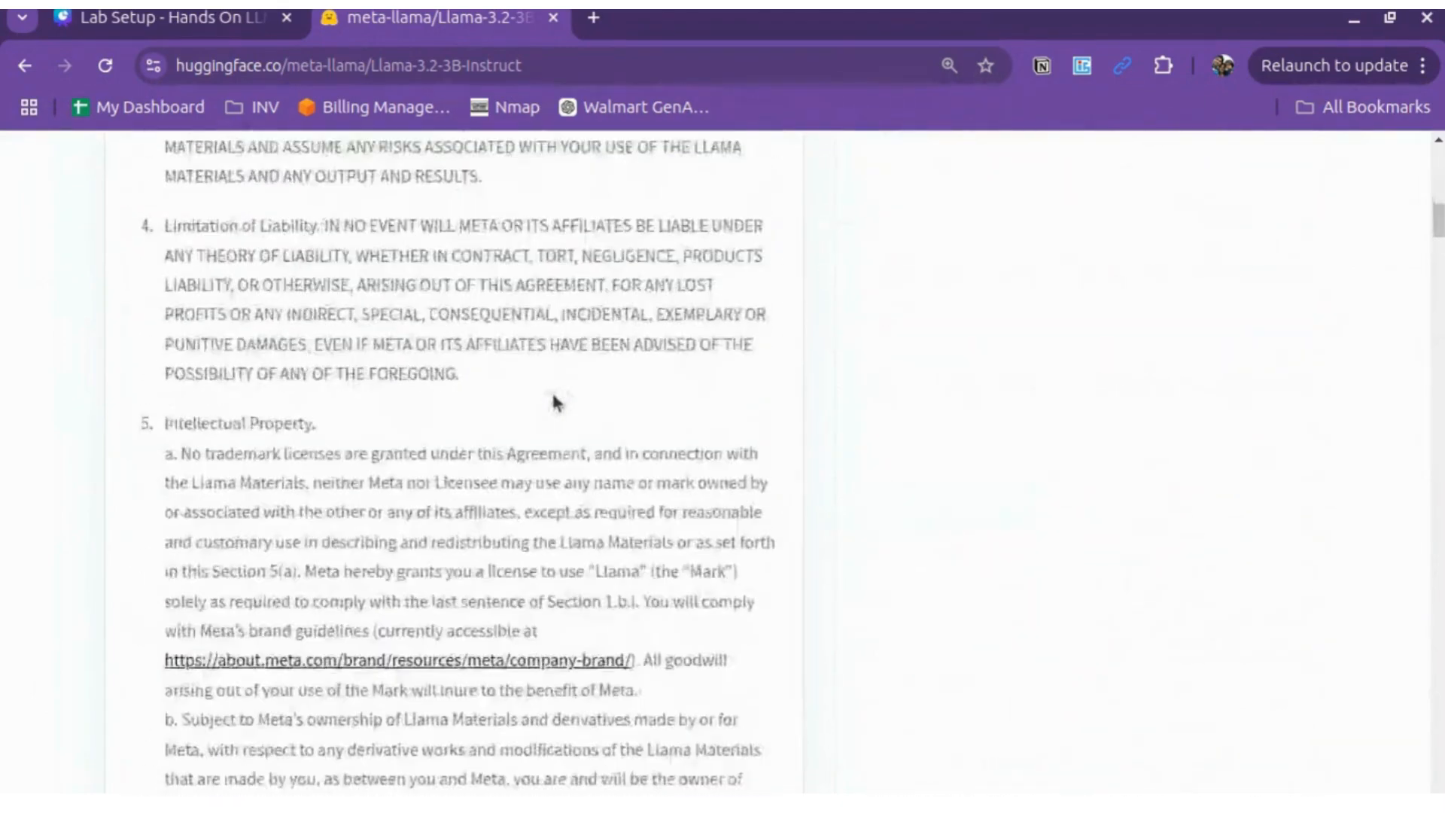
scroll(554, 403, down, 20)
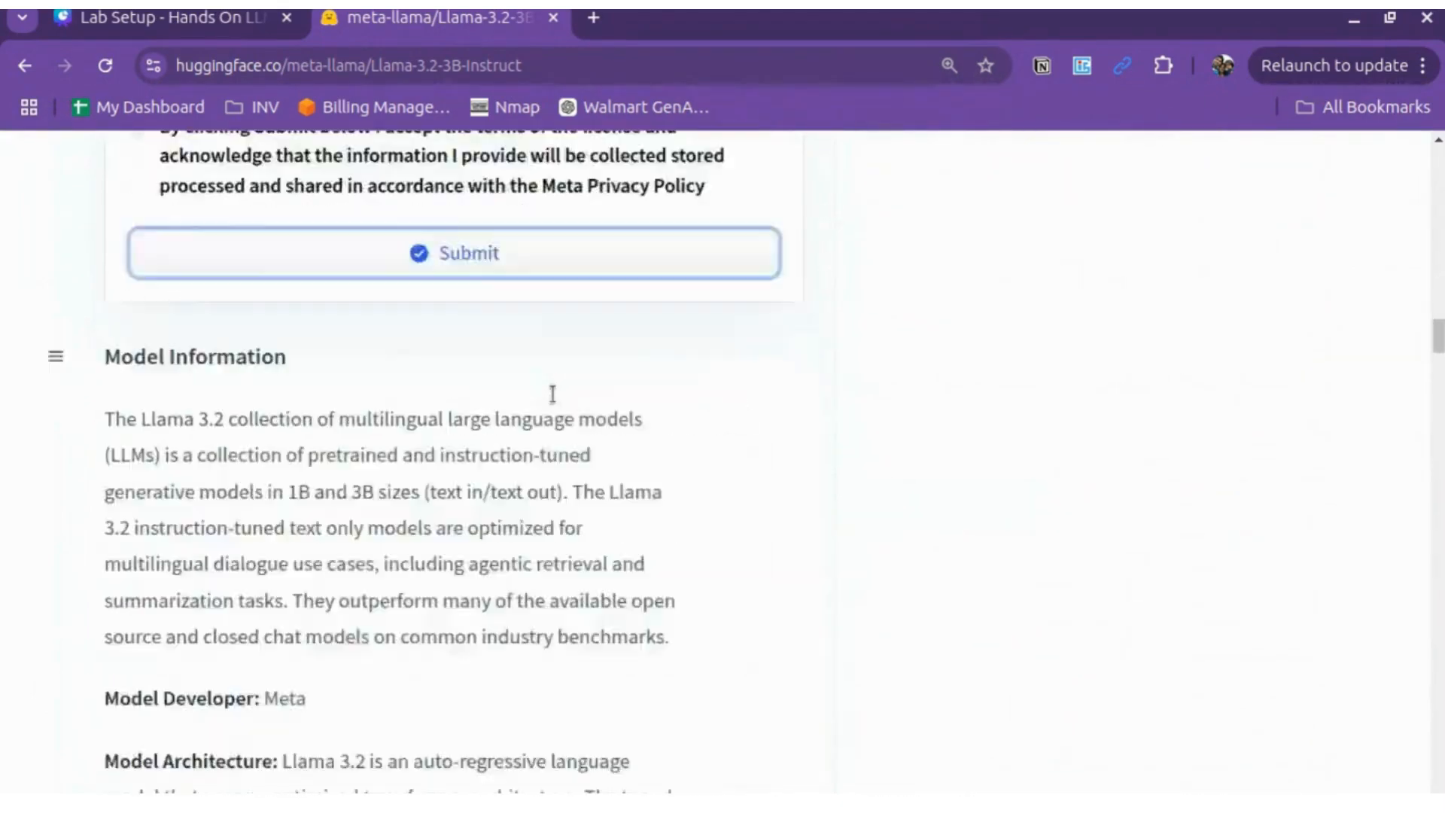
scroll(553, 399, down, 20)
scroll(555, 401, up, 18)
scroll(556, 402, down, 8)
scroll(557, 402, up, 10)
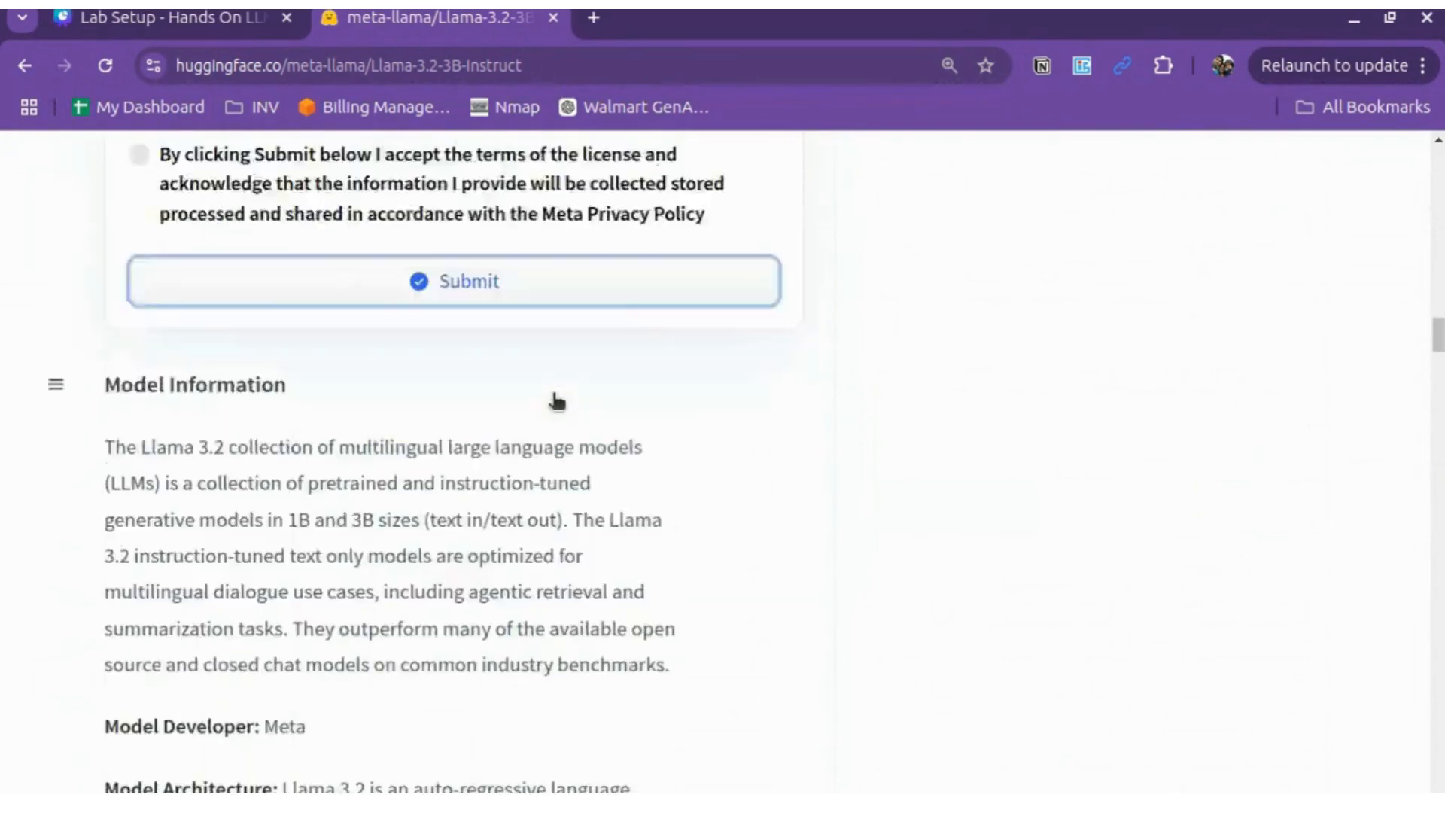
scroll(557, 401, up, 10)
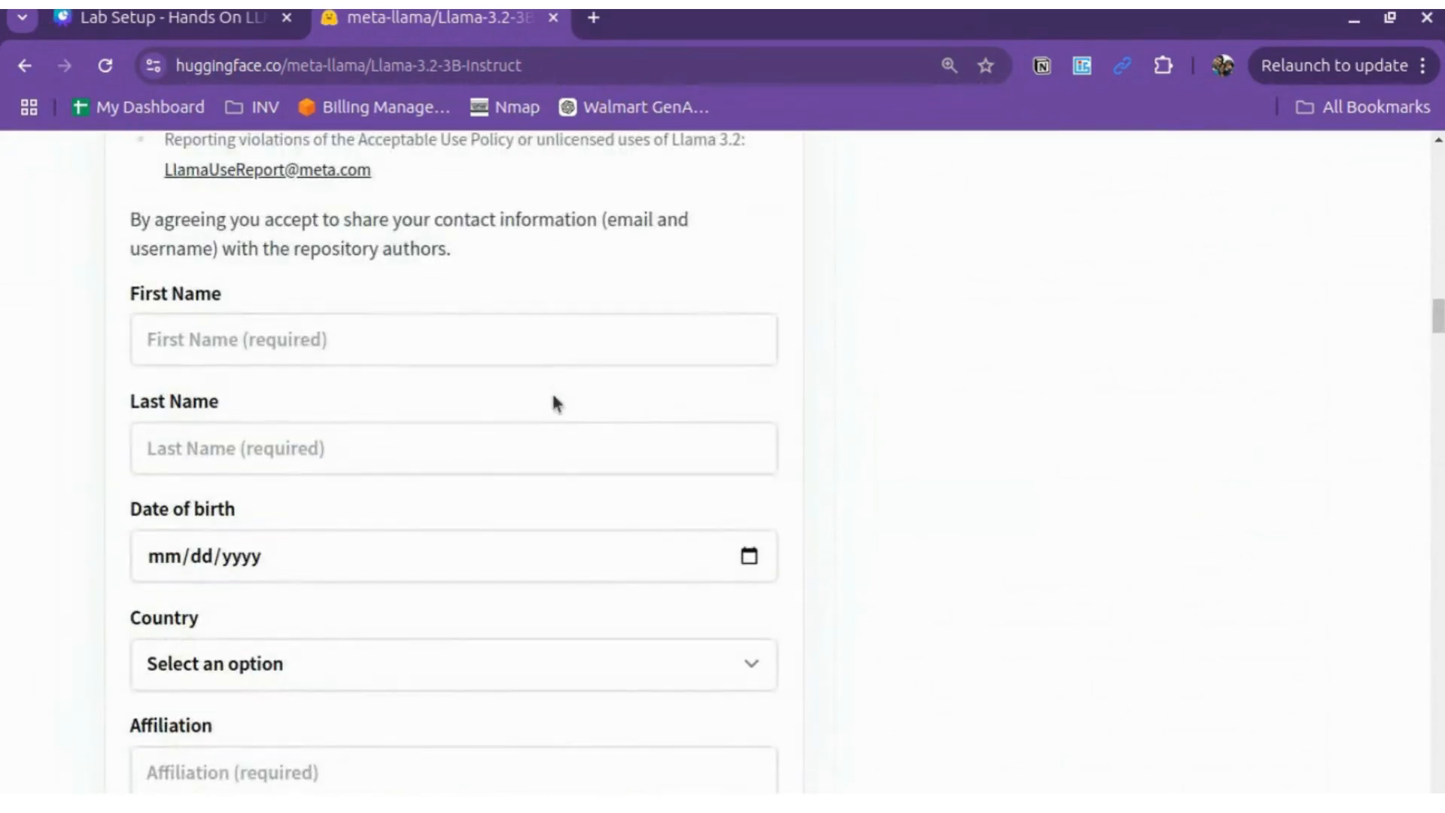
Step: Autofill the first and last name fields from saved details, then correct the last name
click(299, 341)
click(341, 399)
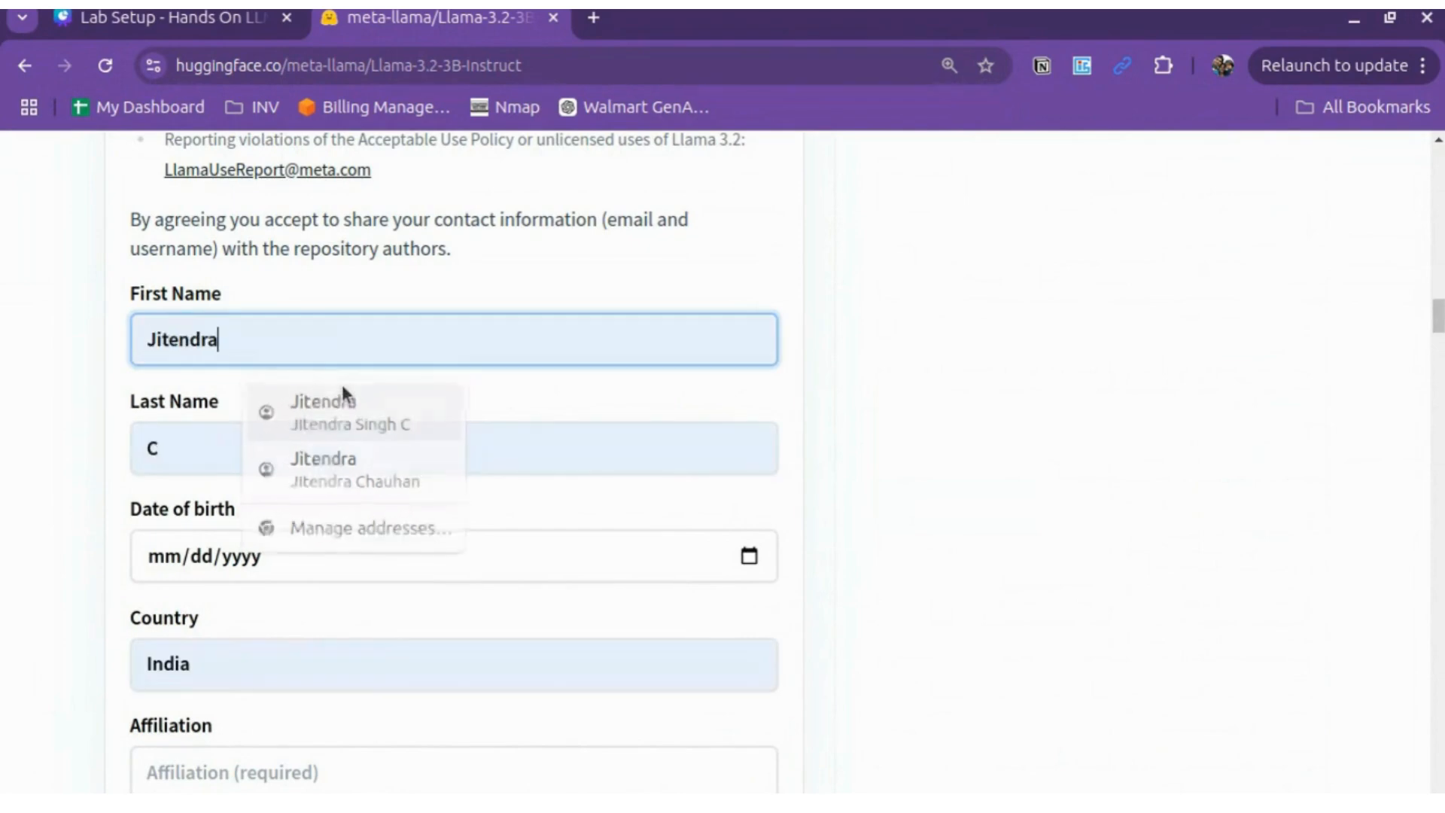
click(211, 467)
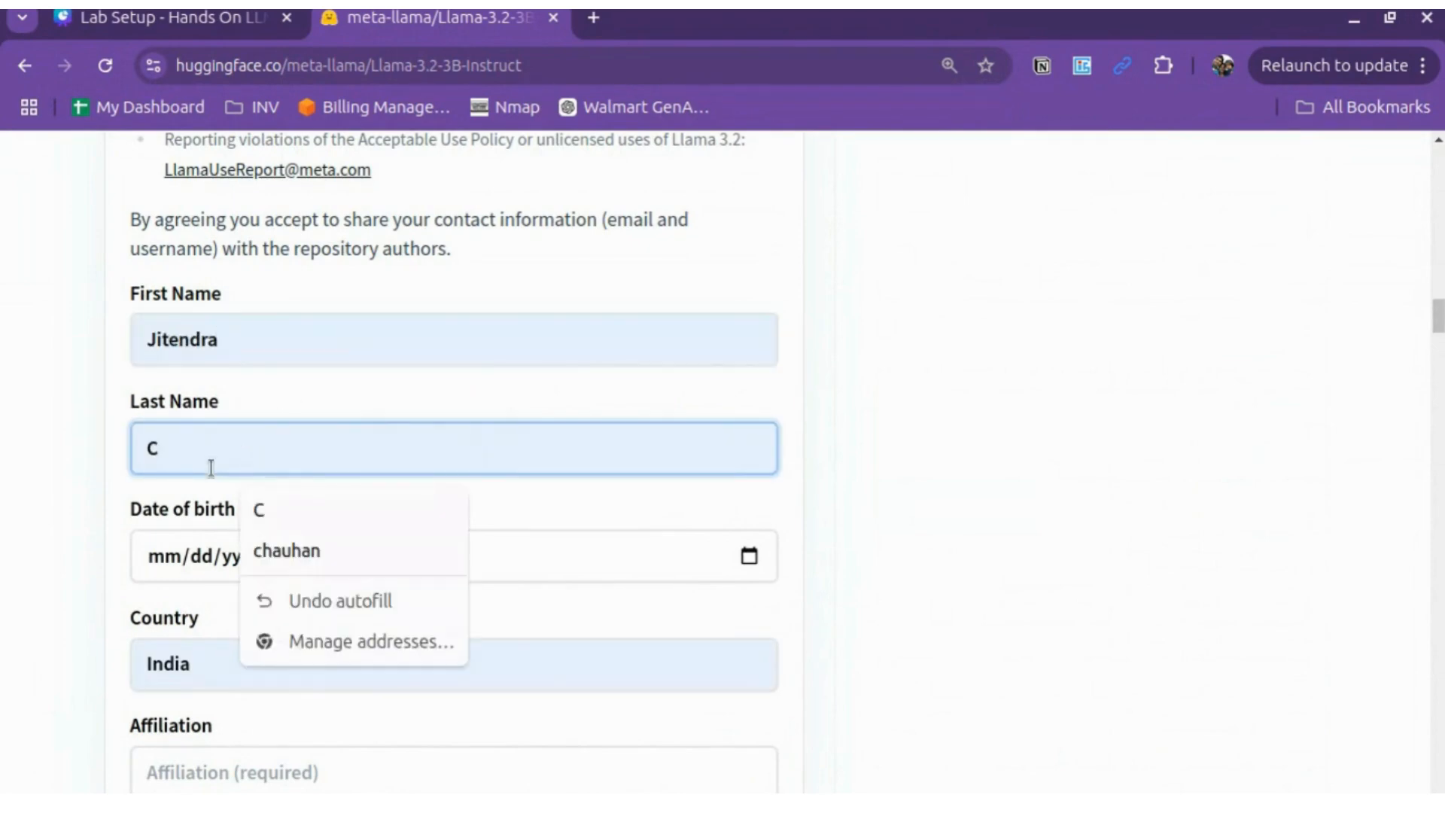
key(BackSpace)
key(BackSpace)
key(BackSpace)
key(BackSpace)
key(BackSpace)
key(BackSpace)
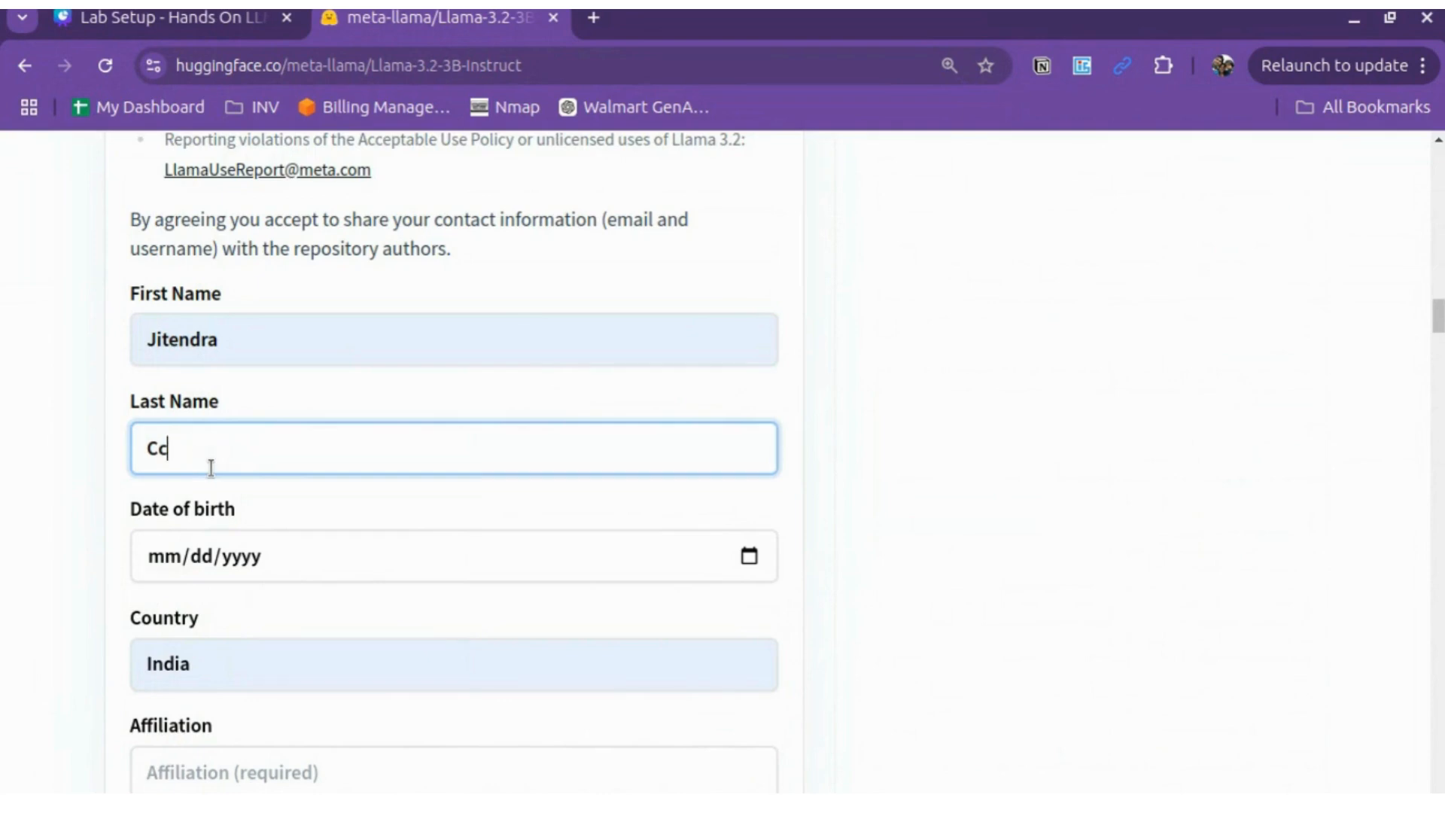
key(BackSpace)
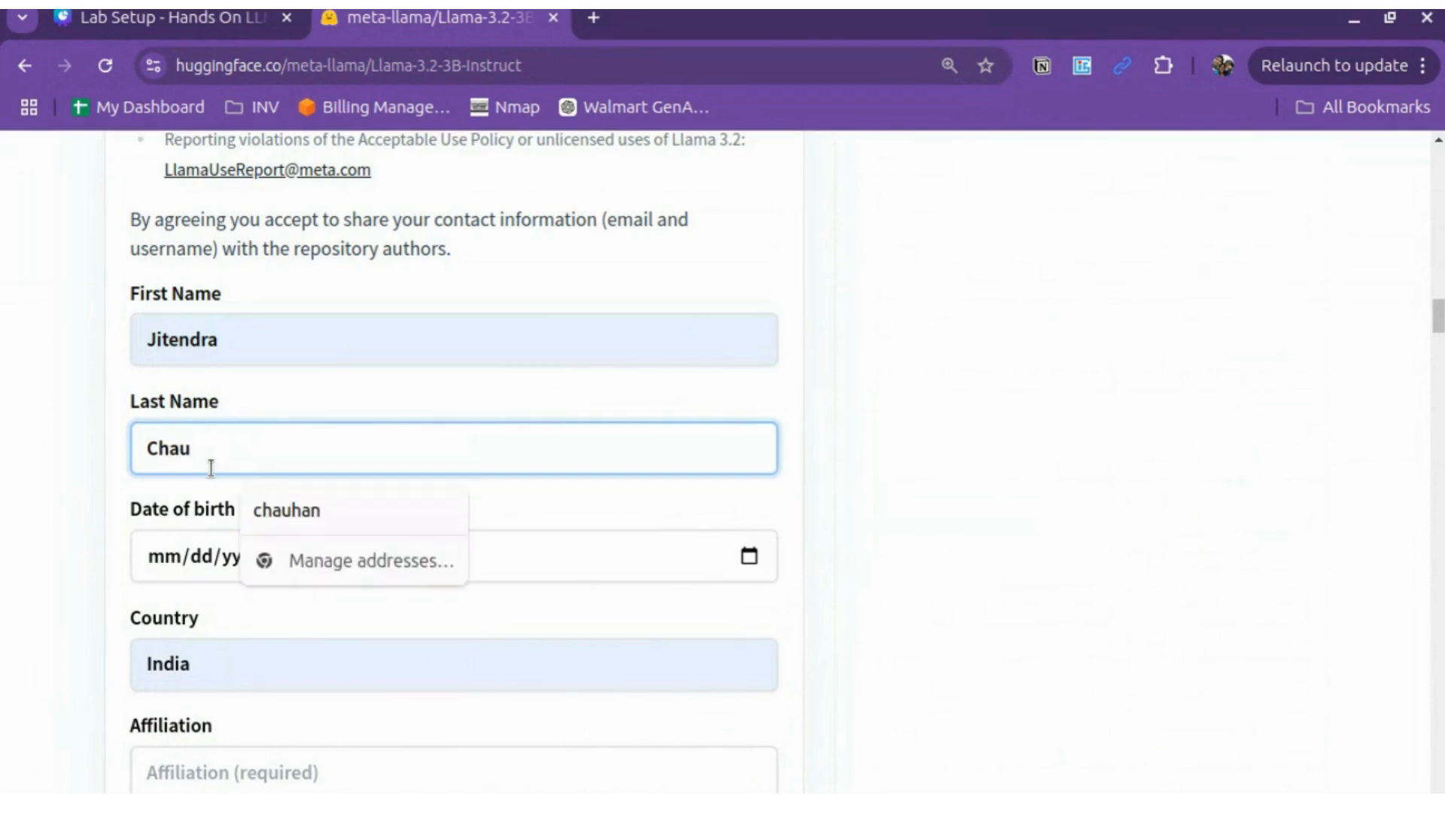
Step: Enter the date of birth and move on to the affiliation field
click(173, 556)
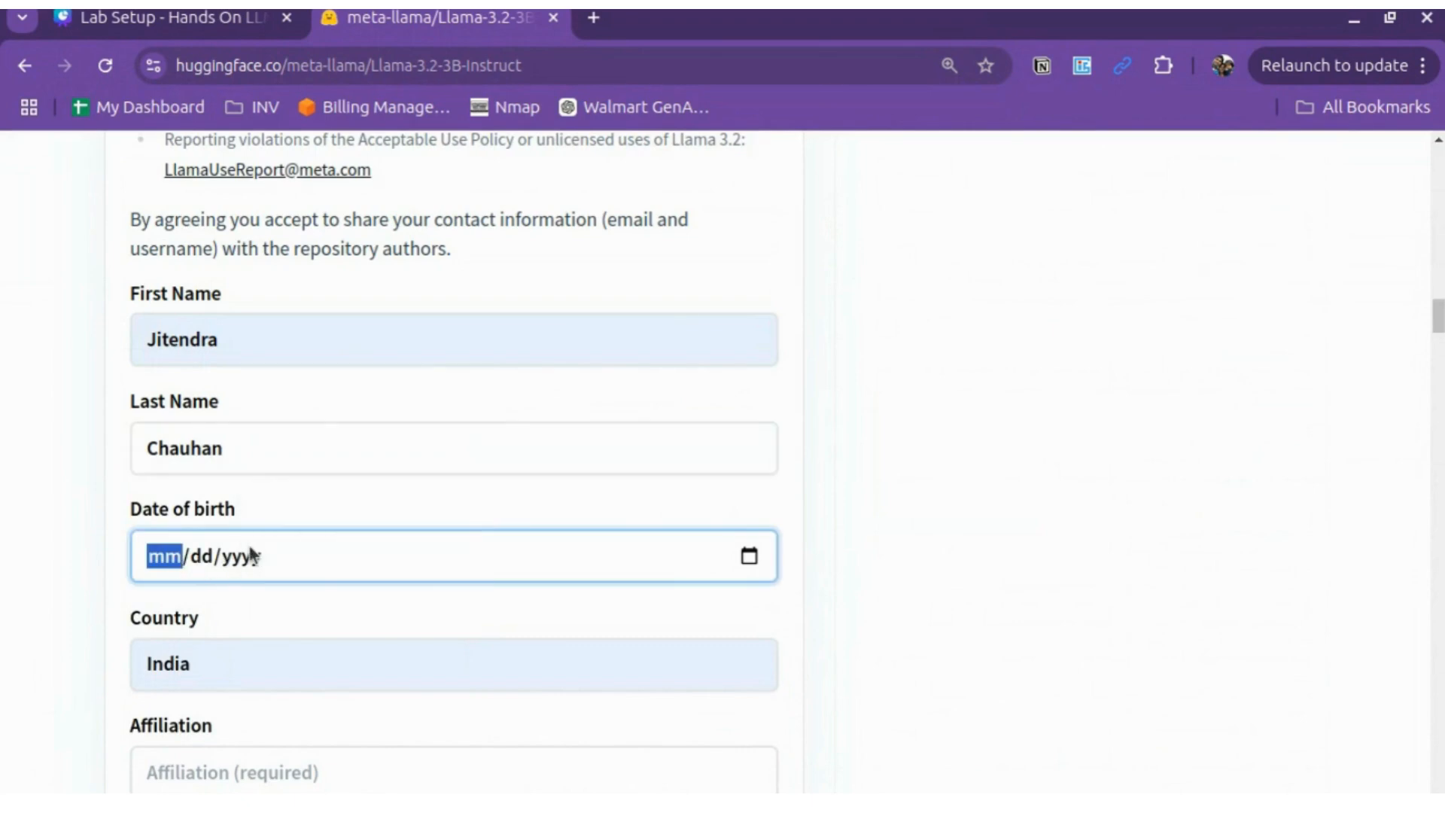
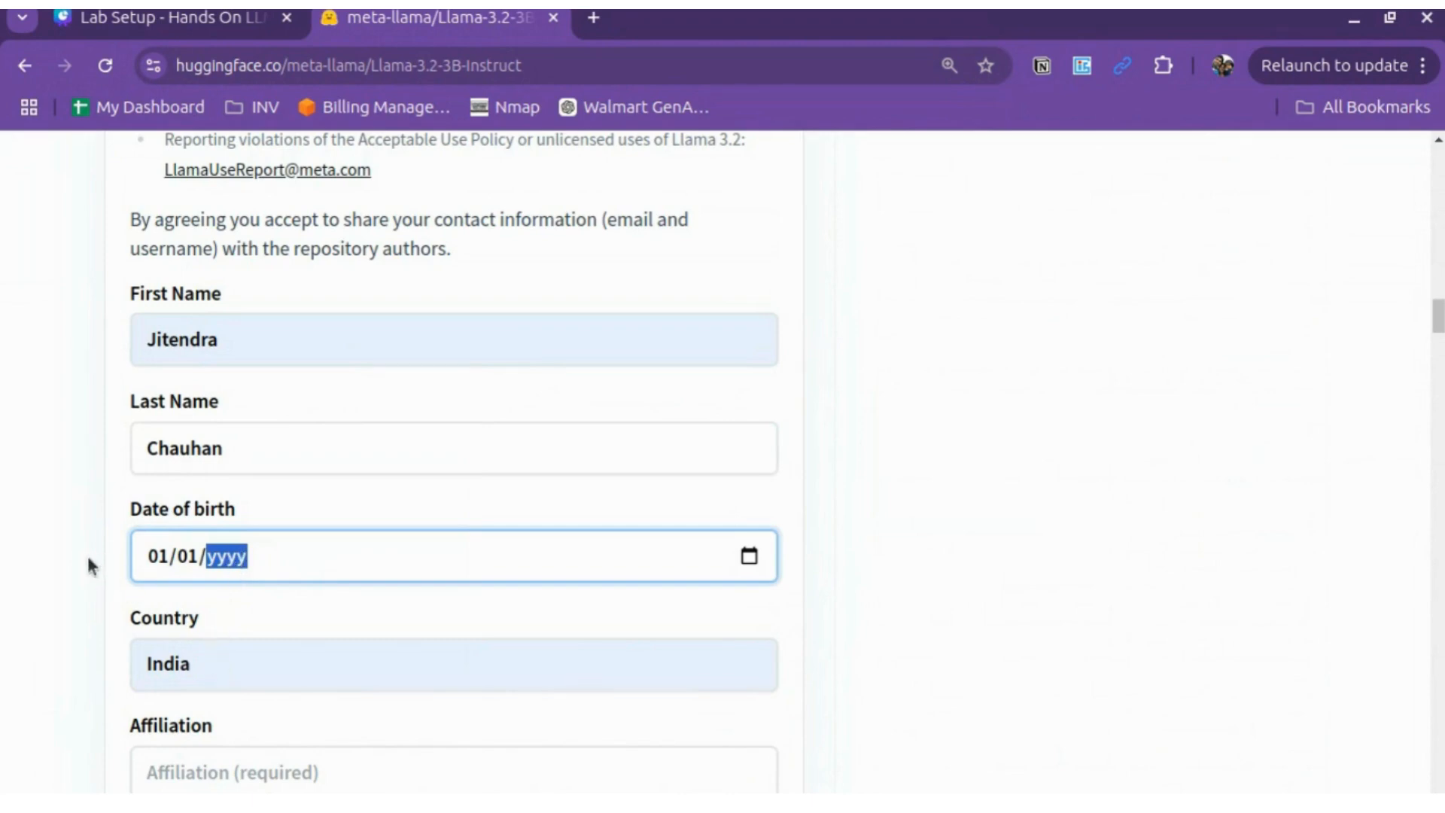
scroll(252, 756, down, 5)
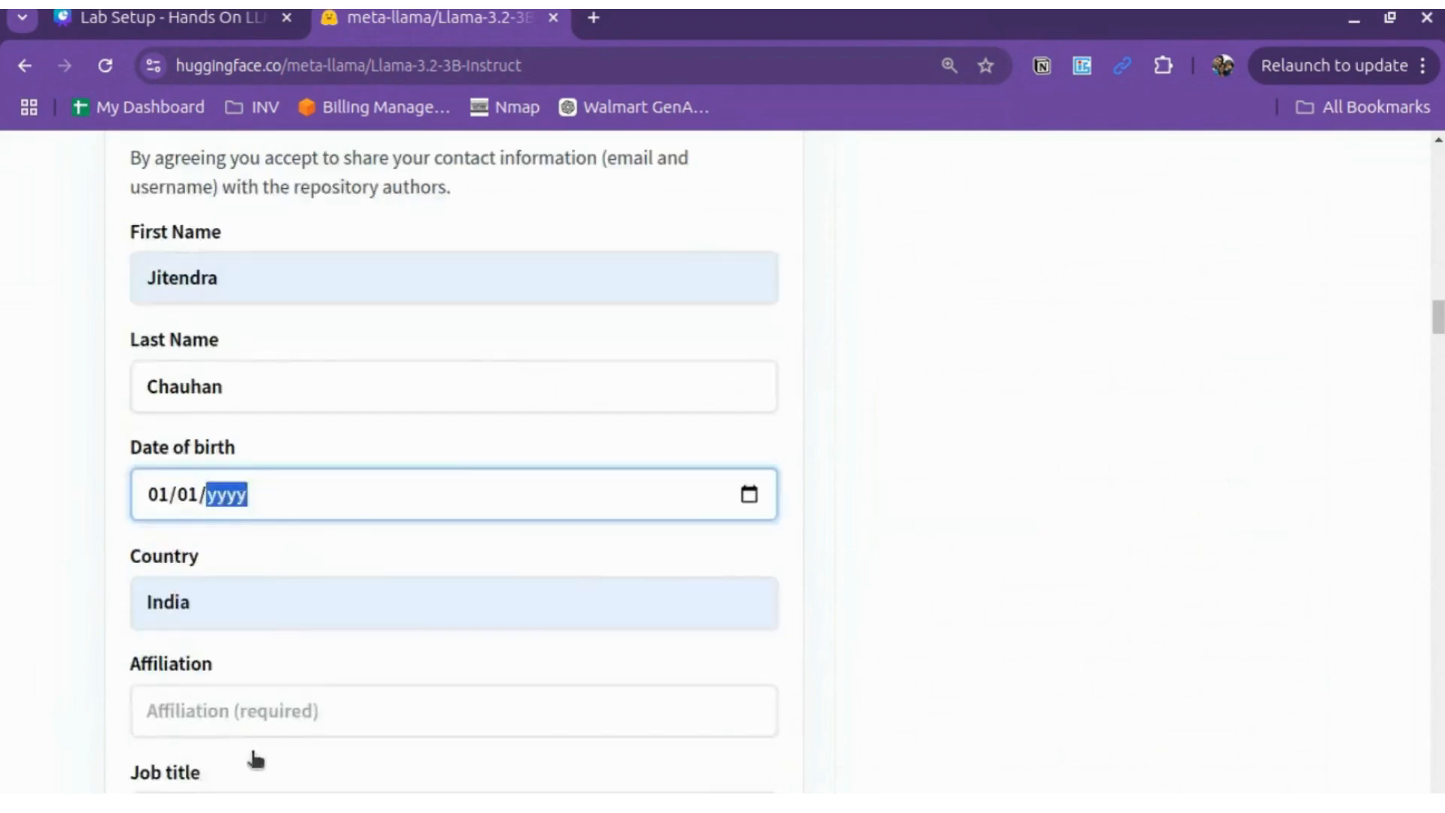
key(Tab)
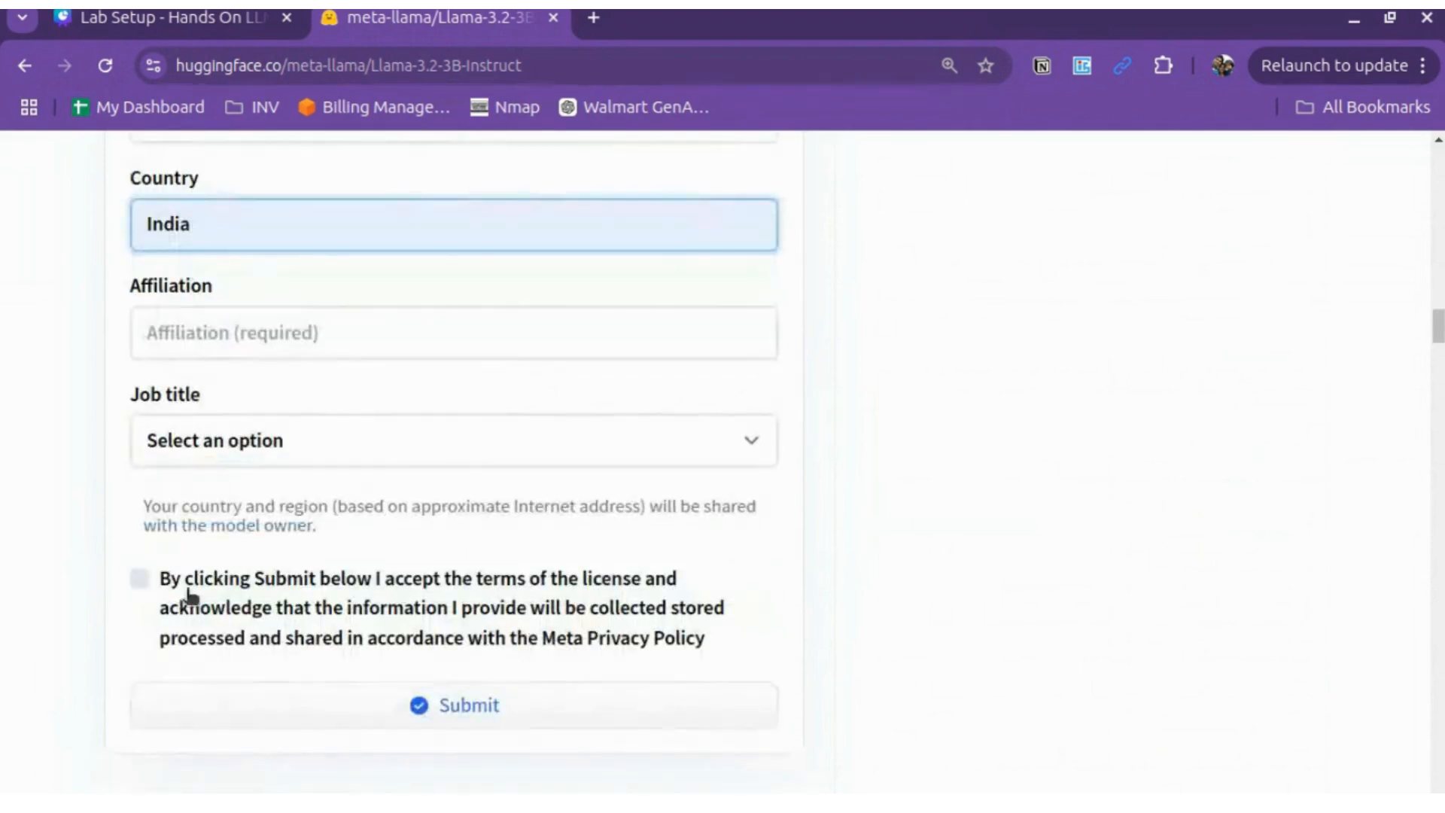
click(260, 338)
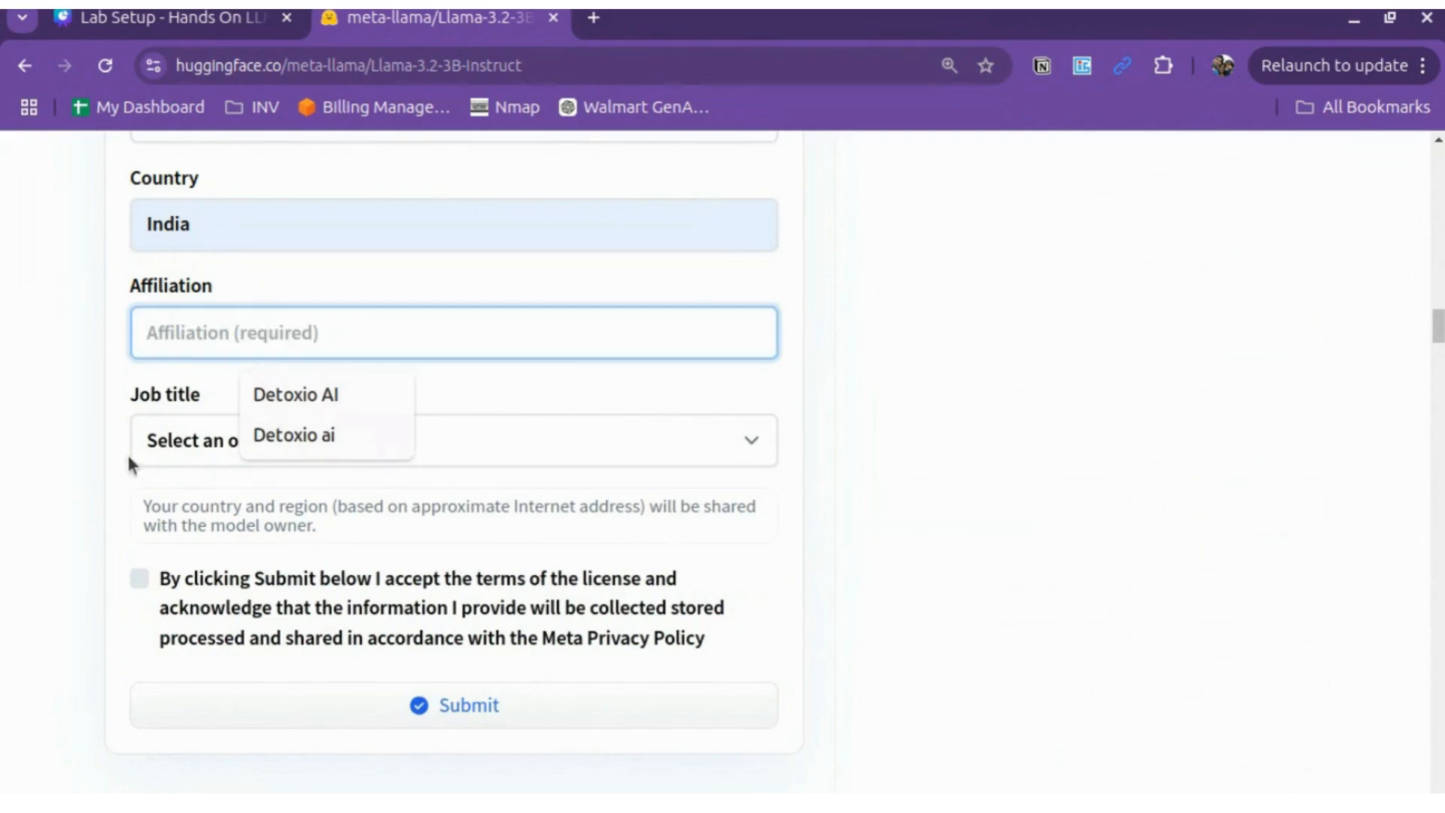
click(80, 453)
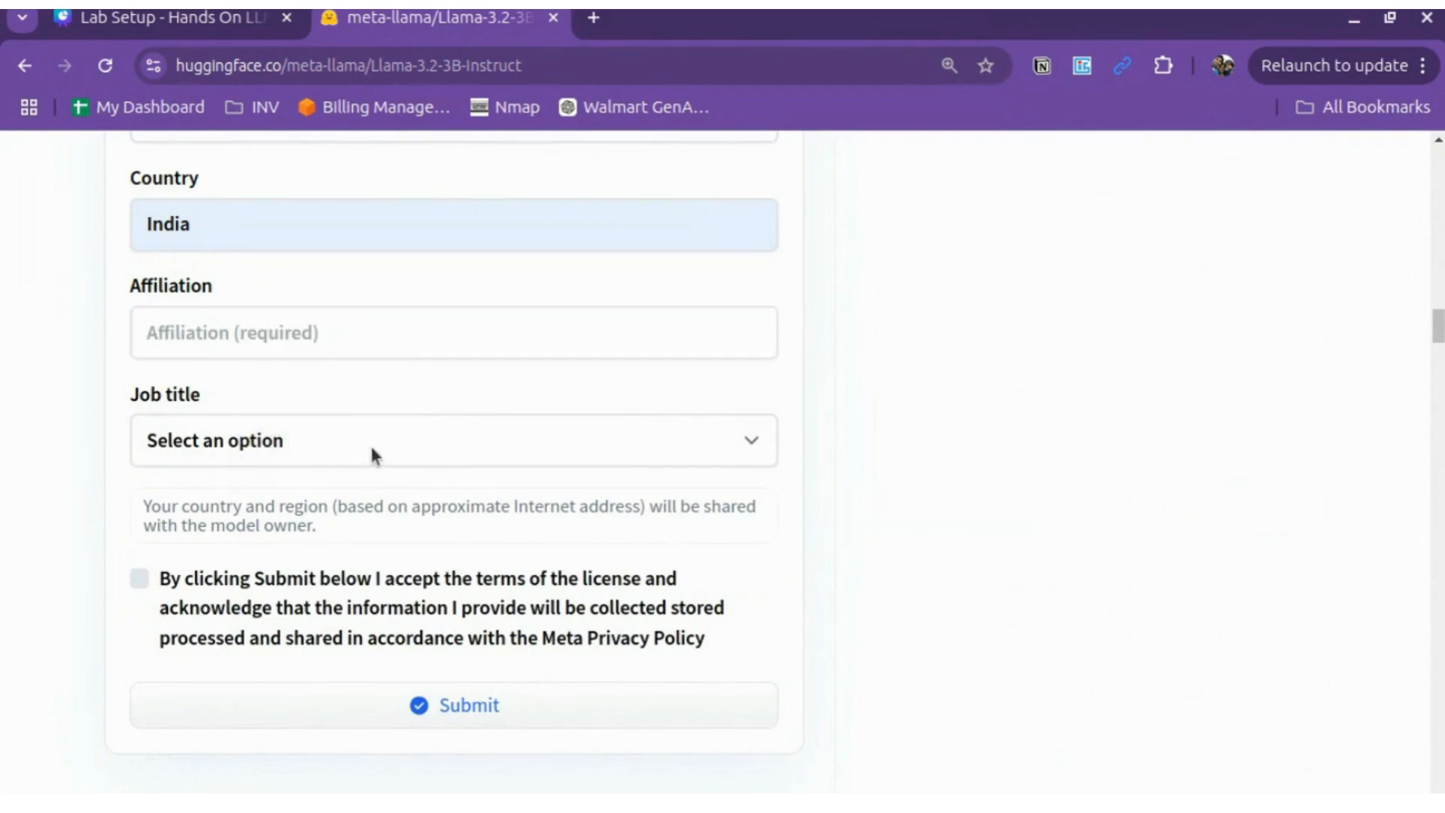
scroll(484, 693, down, 5)
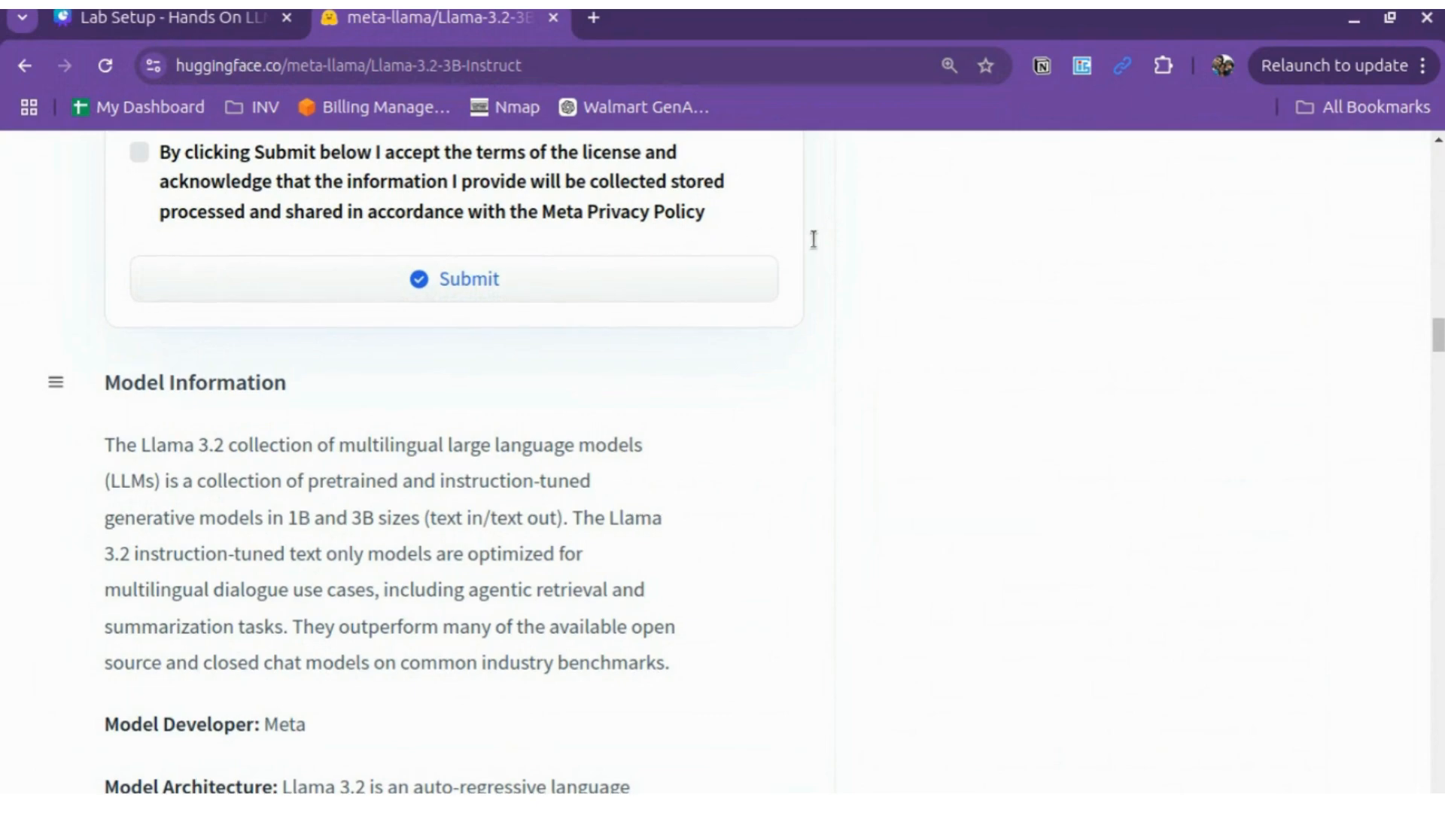
scroll(816, 226, up, 20)
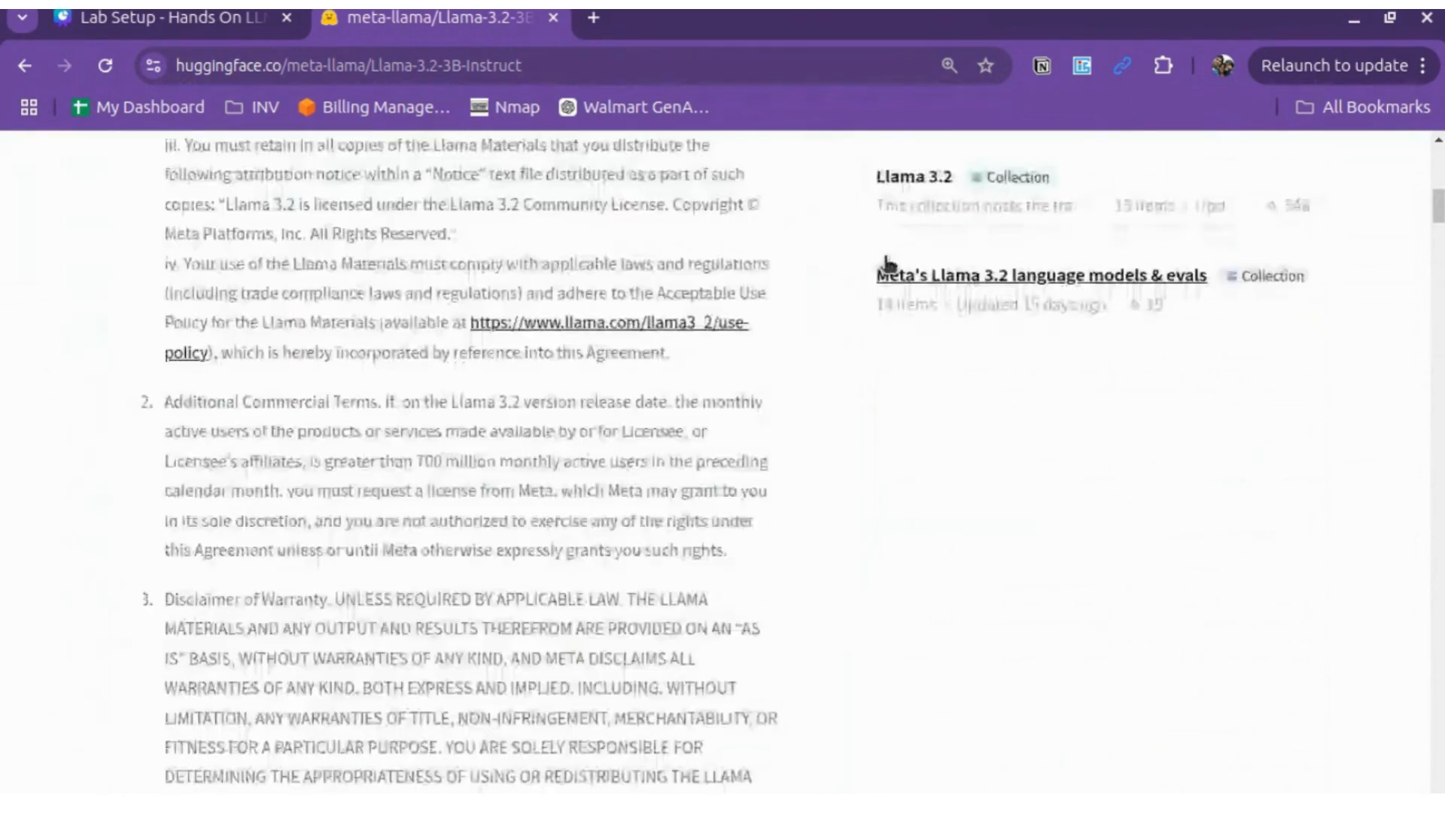
click(364, 160)
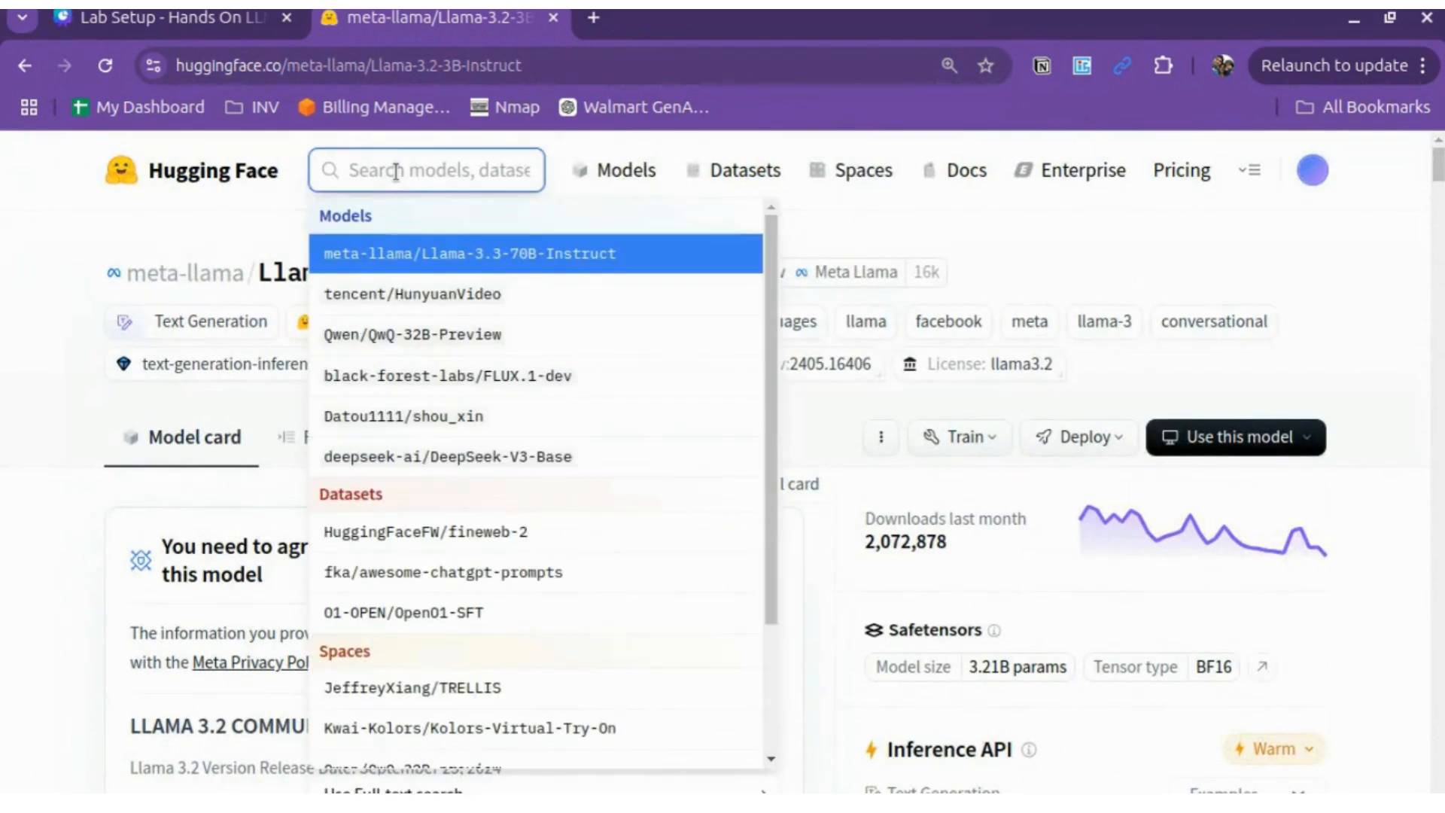
text(gemm)
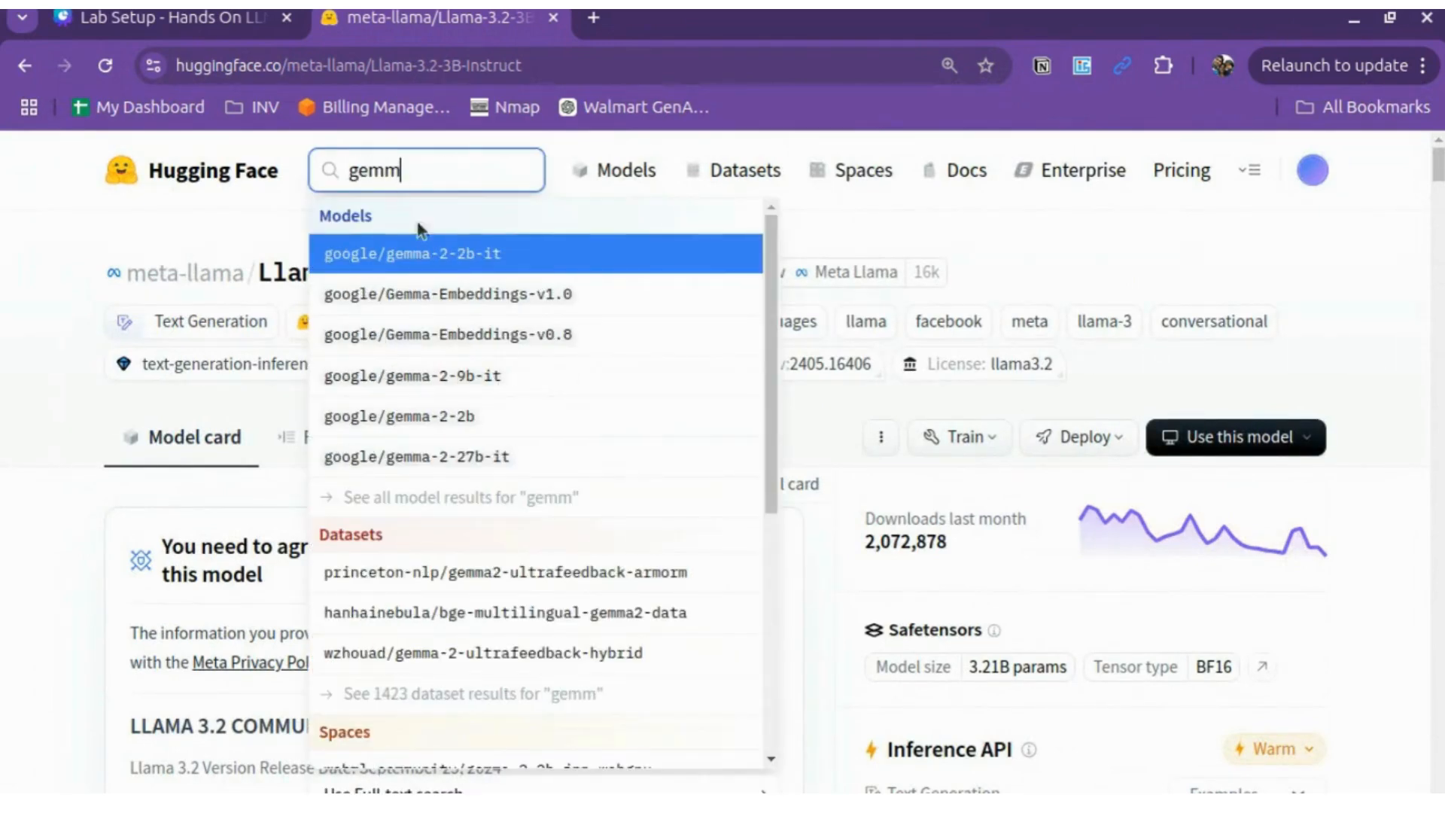
click(481, 267)
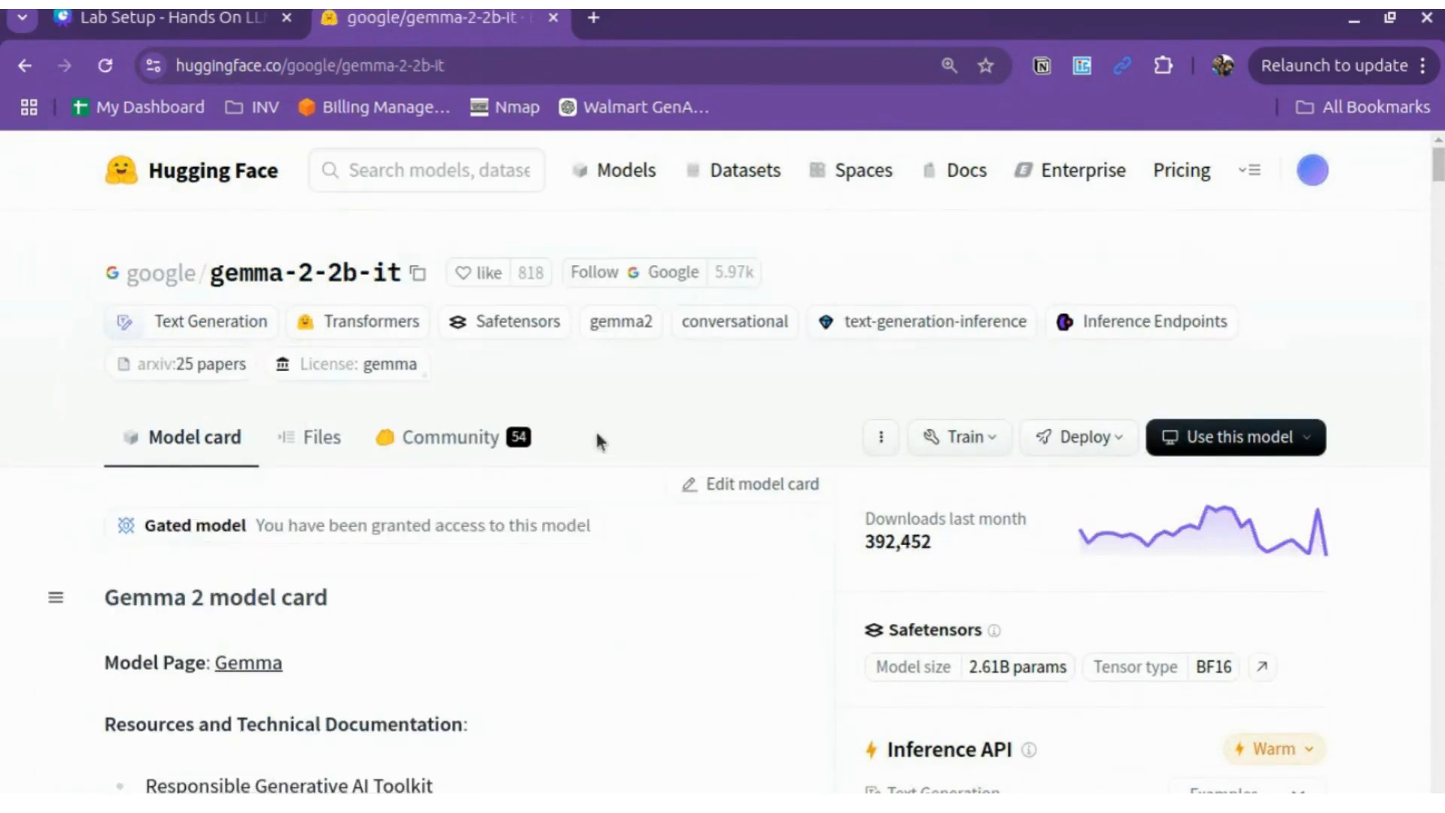
scroll(594, 427, down, 7)
scroll(596, 431, down, 10)
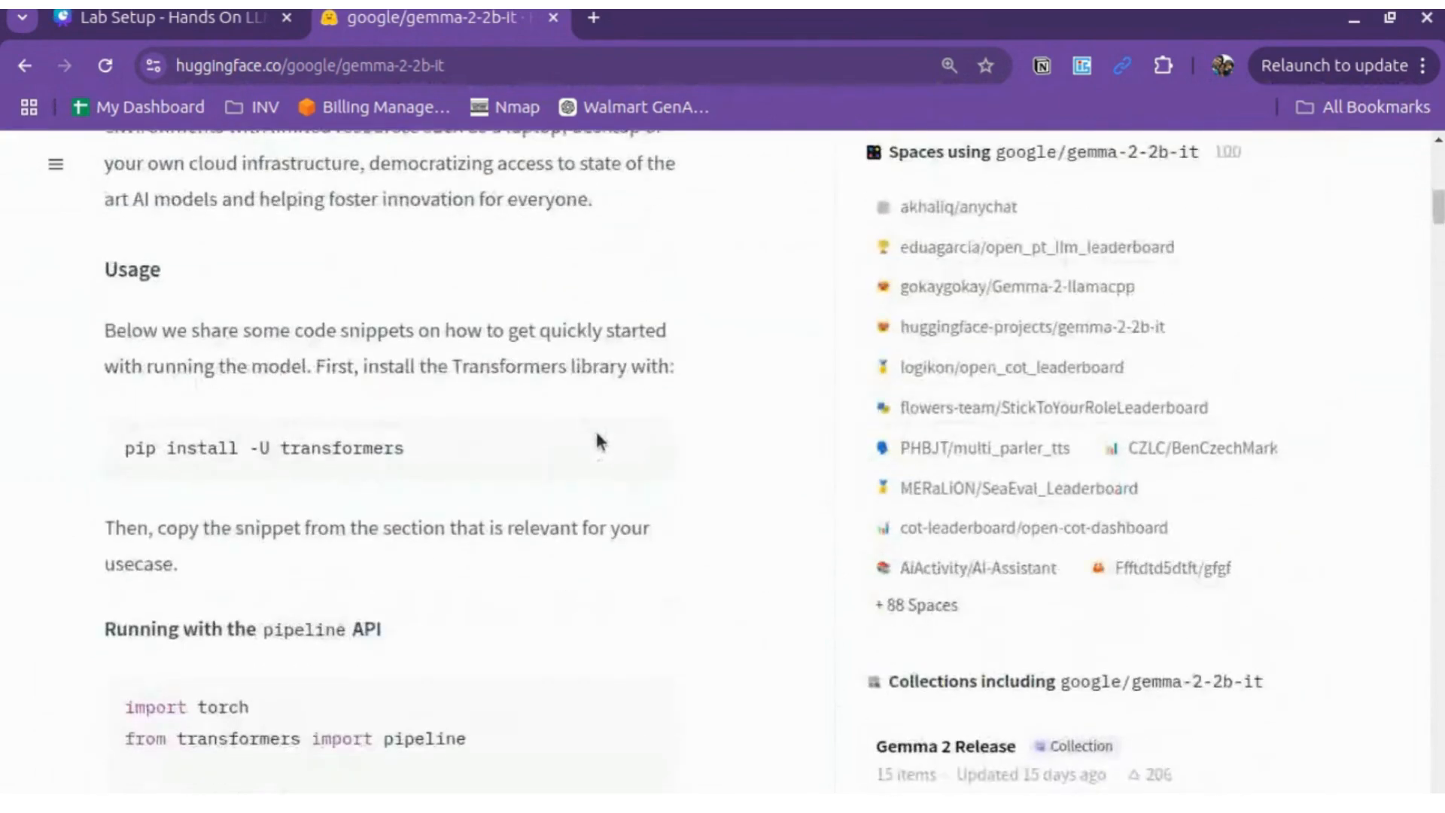
scroll(596, 433, up, 12)
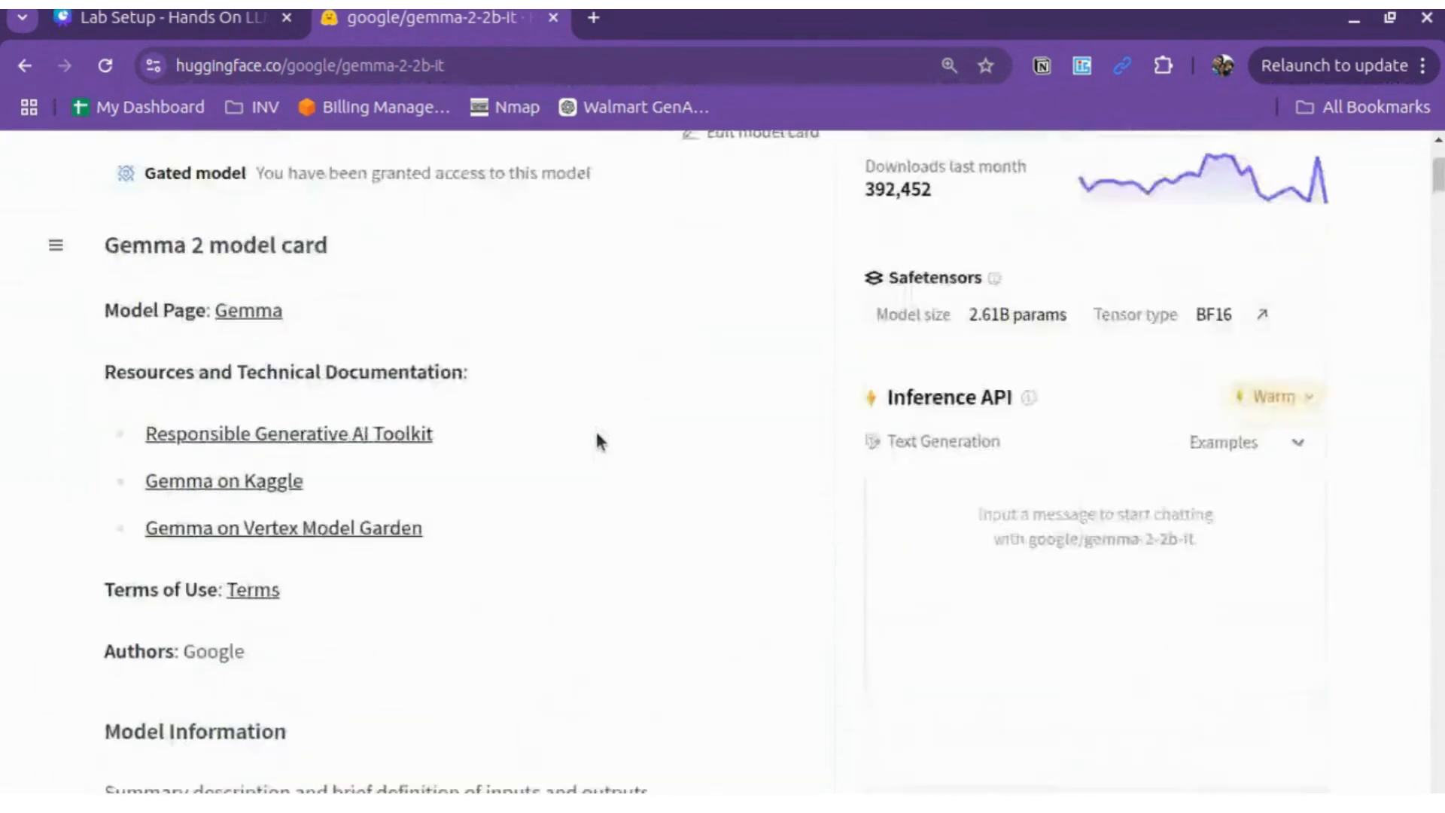
scroll(595, 428, up, 3)
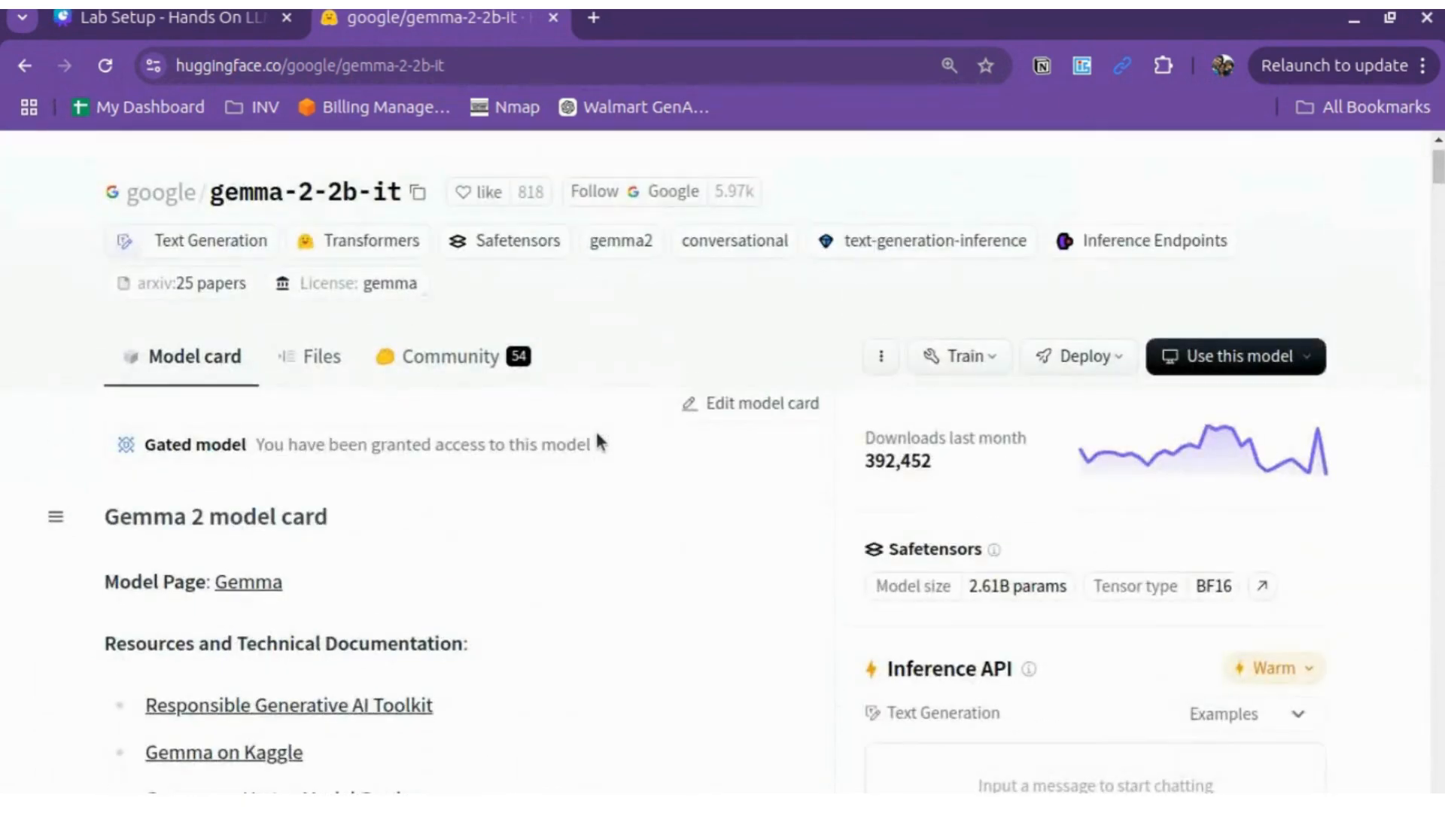
scroll(595, 428, down, 10)
scroll(596, 431, down, 15)
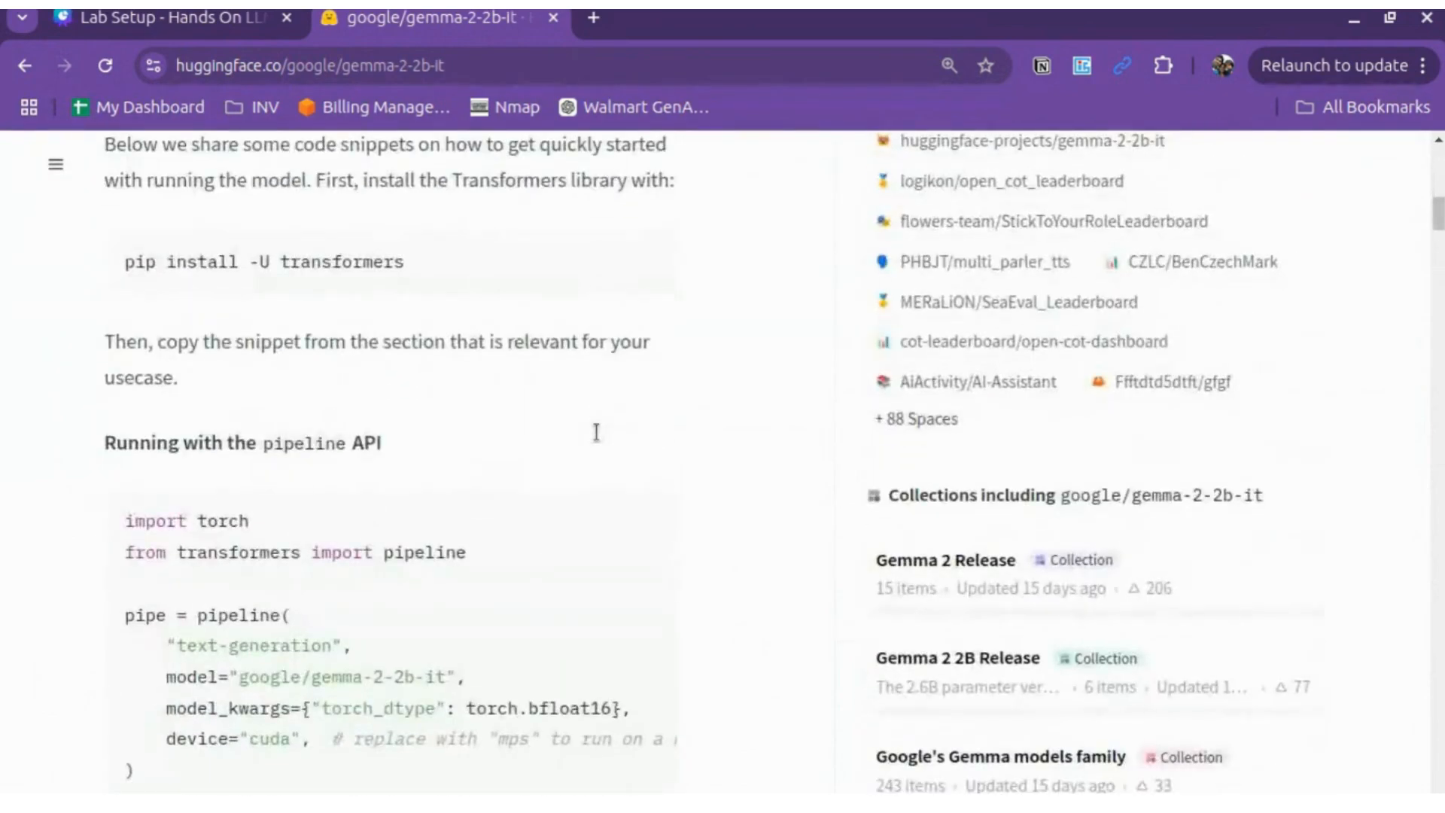
scroll(596, 431, down, 20)
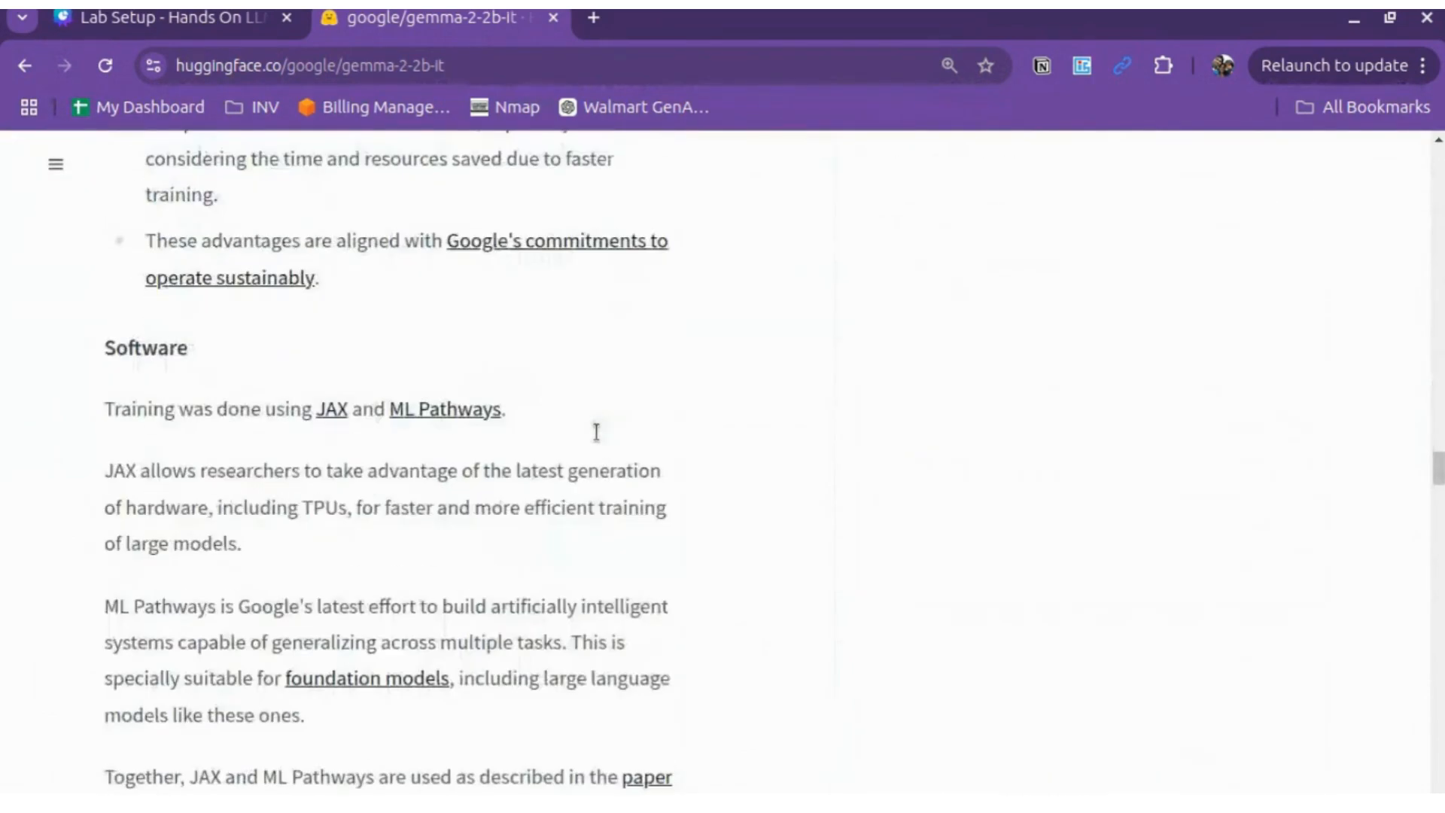
scroll(596, 431, up, 20)
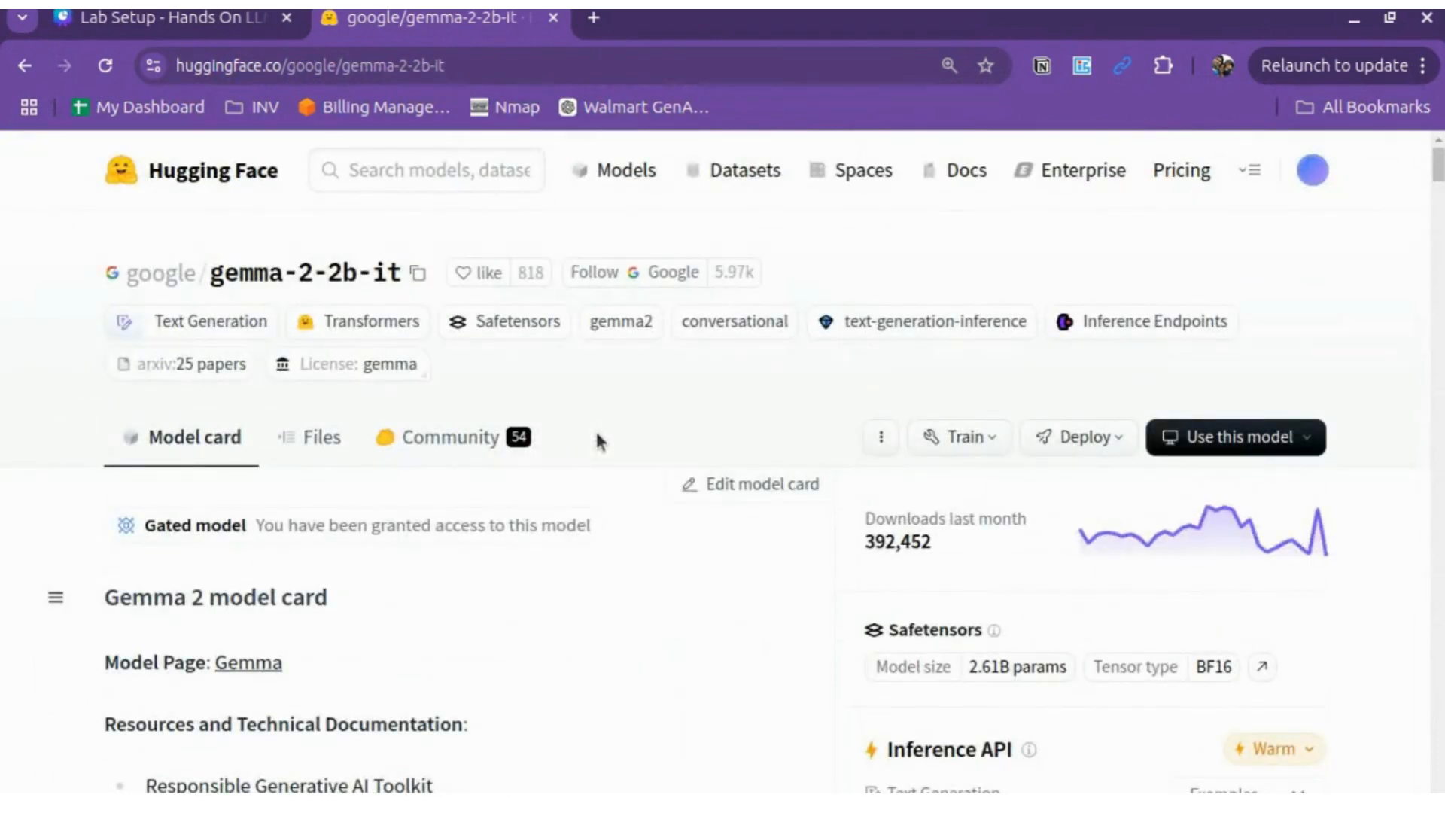
Step: Return to the Lab Setup deck and follow its Kaggle Account link
click(166, 20)
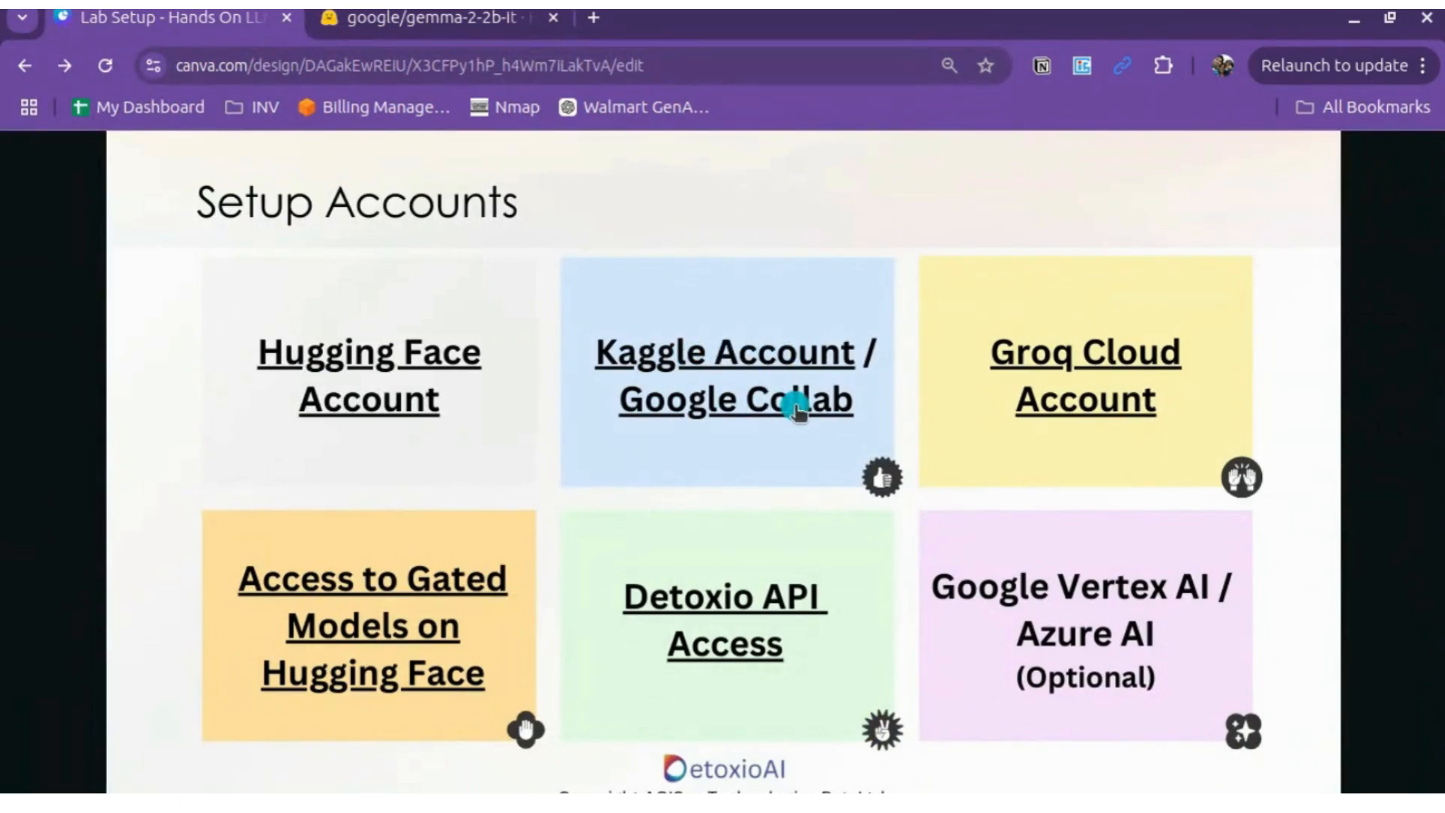
click(728, 360)
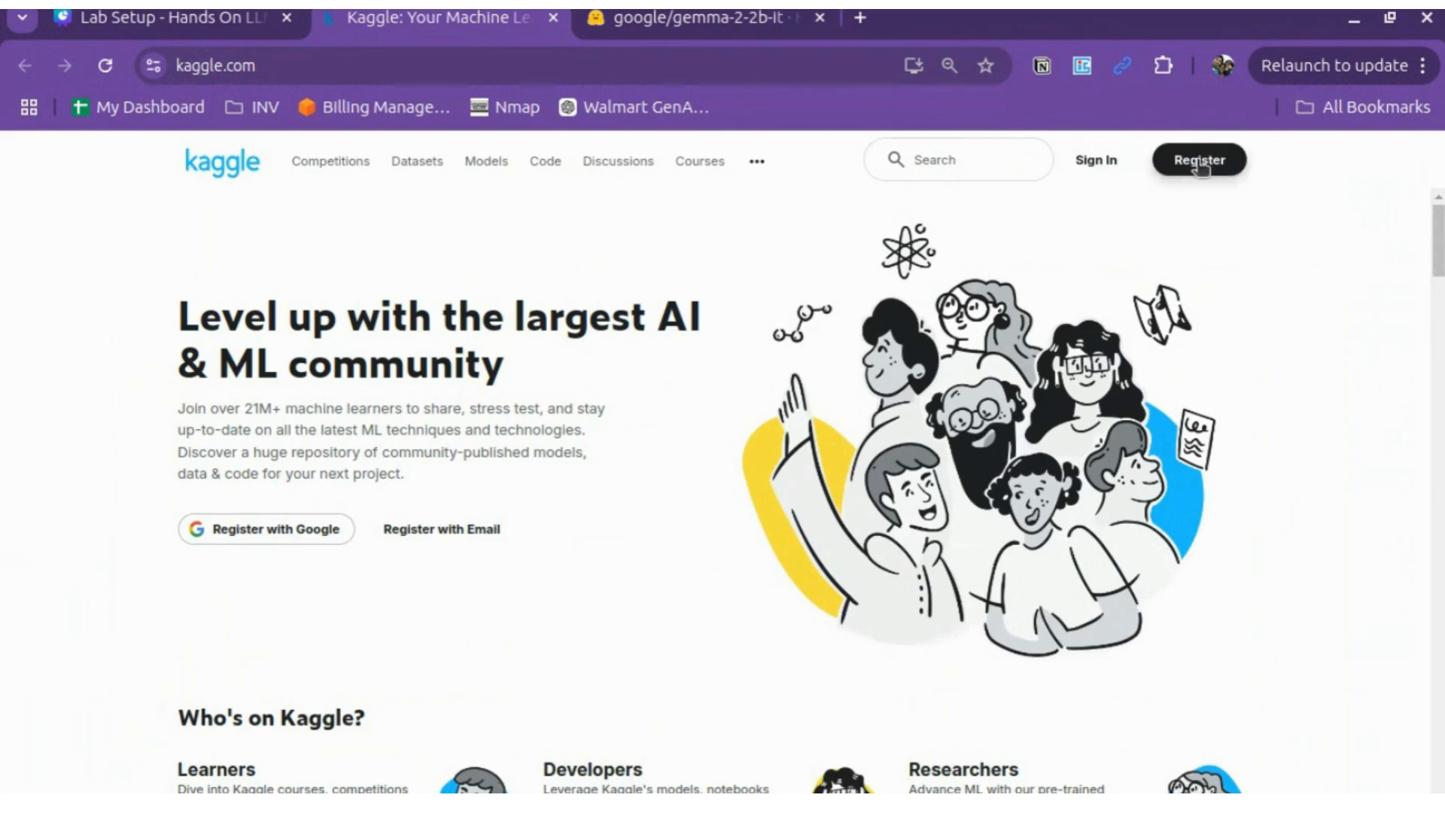
Step: Sign in to Kaggle and open Settings to show phone verification is Verified
click(1093, 162)
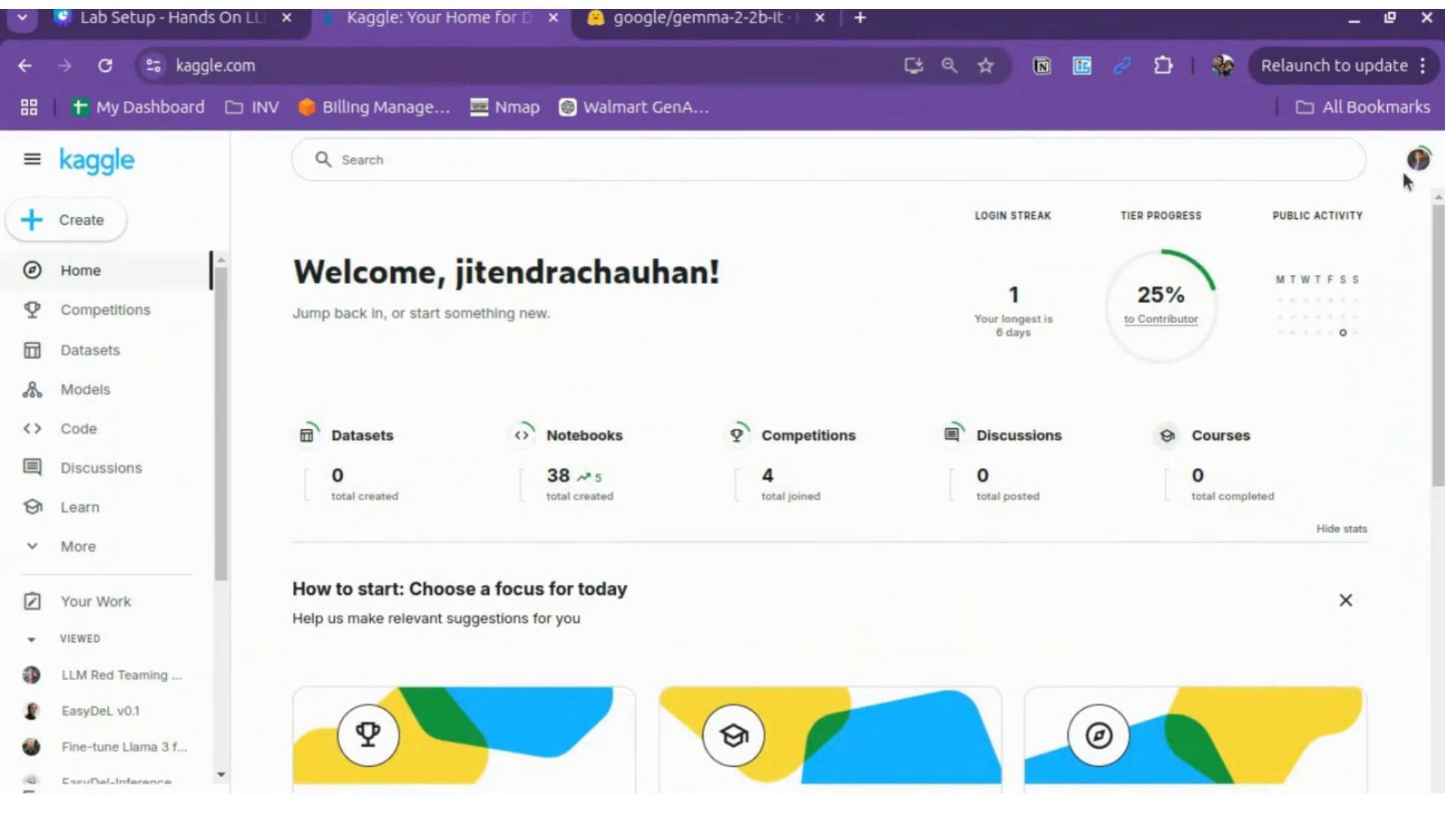
click(1418, 160)
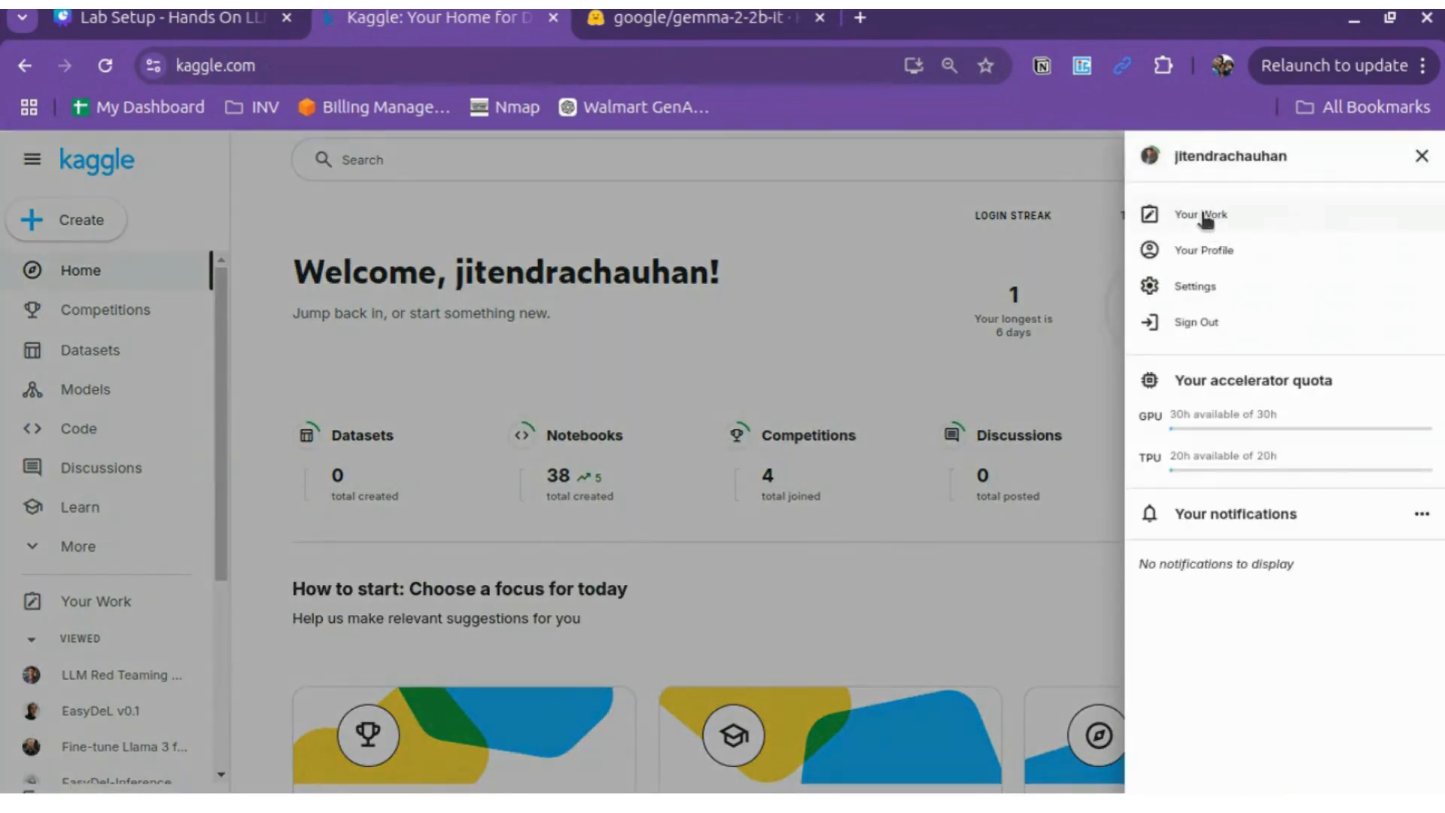
click(1190, 290)
scroll(762, 414, down, 2)
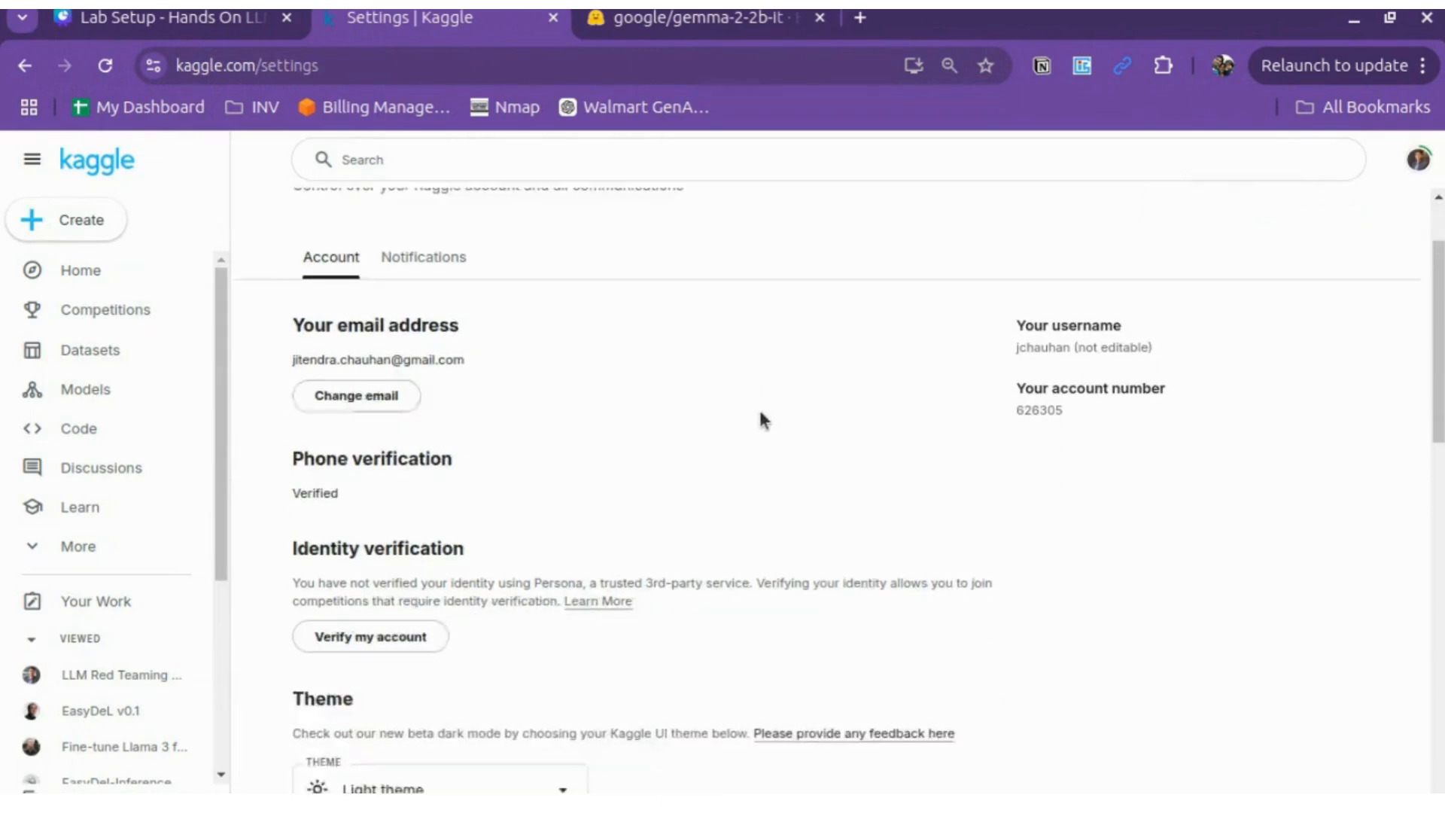
scroll(748, 419, down, 1)
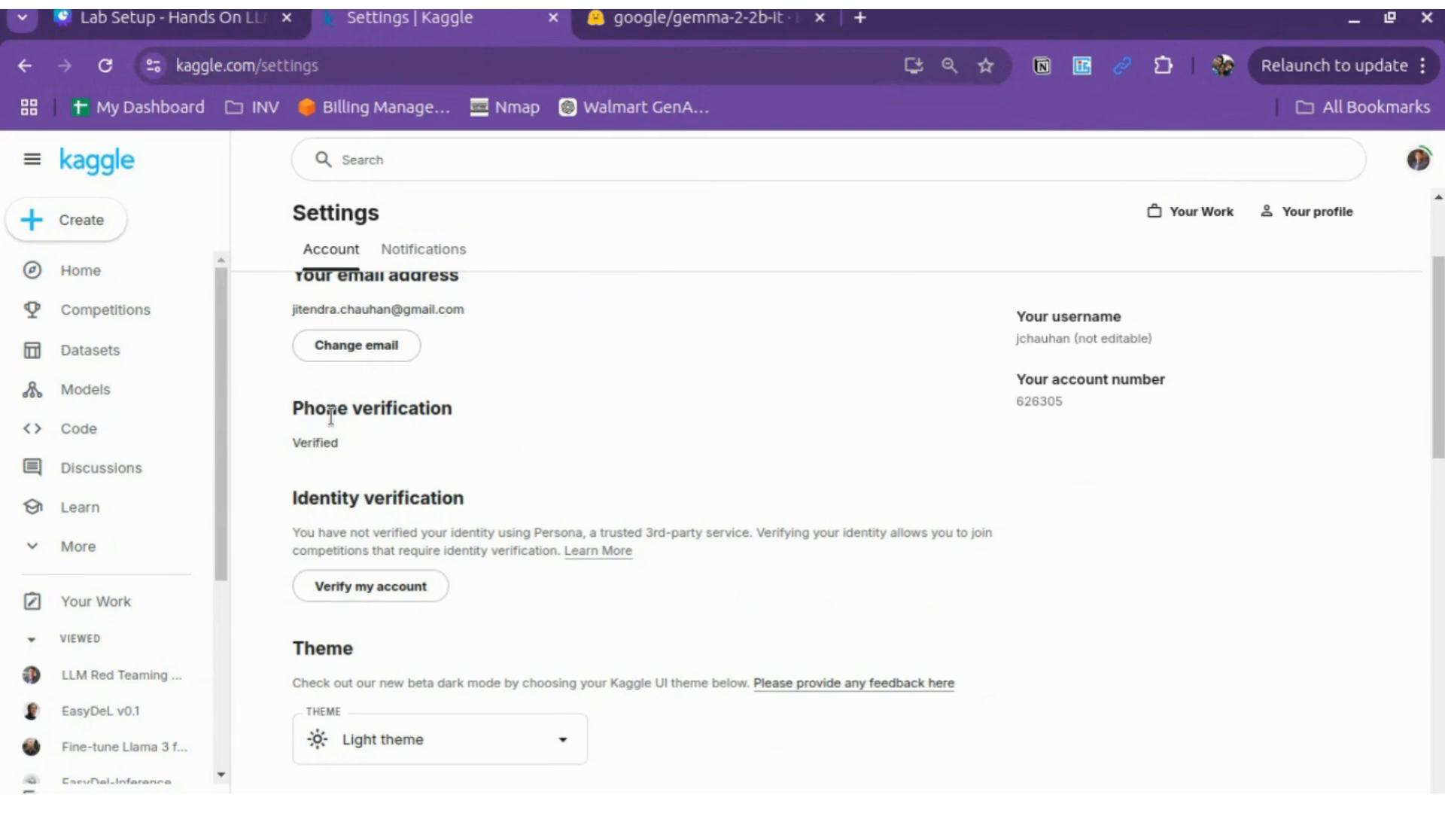
double_click(327, 443)
scroll(618, 426, up, 2)
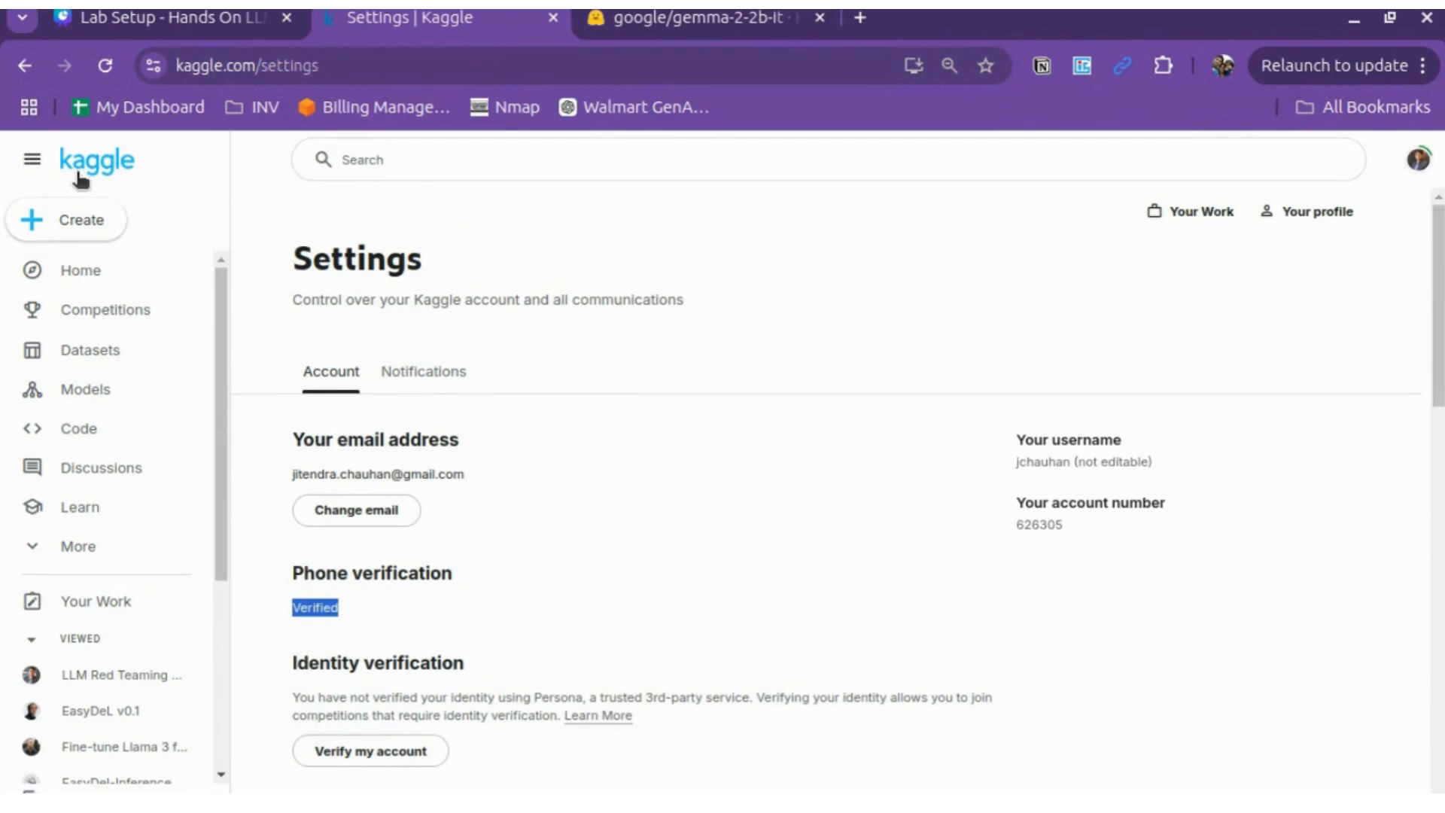
click(81, 222)
Step: Create a new Kaggle notebook and open its options side panel
click(118, 272)
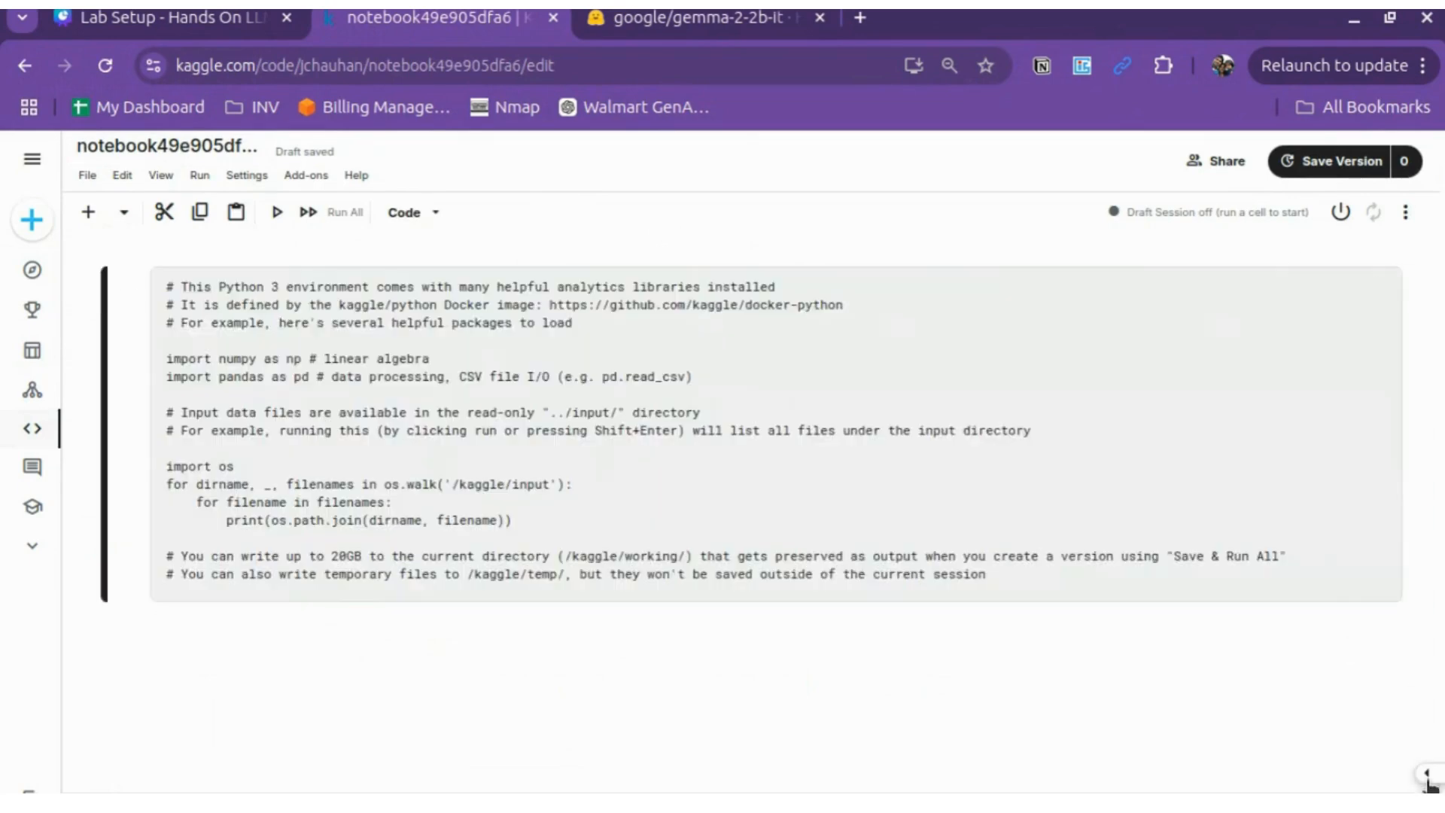
click(1427, 775)
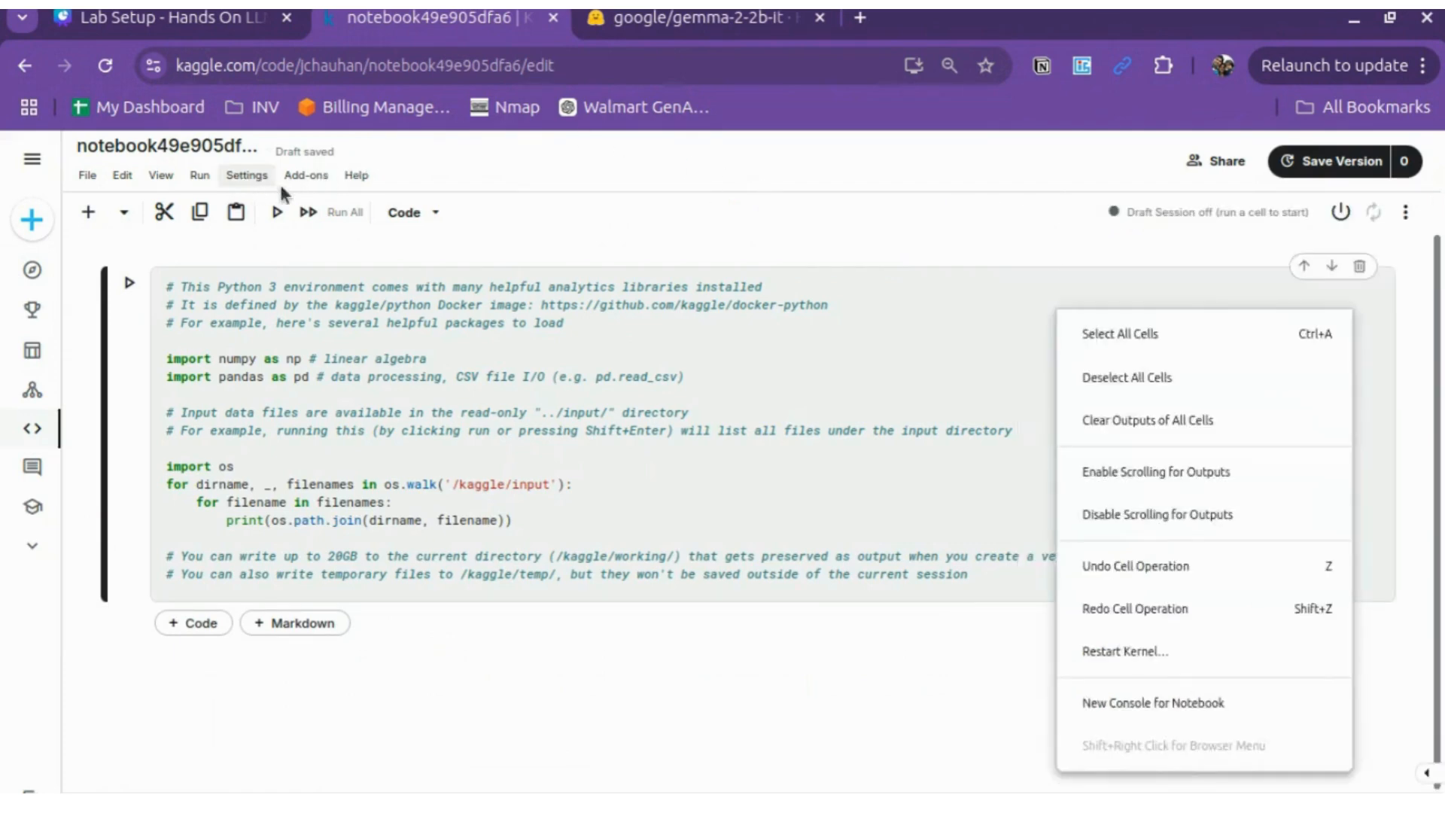
click(255, 176)
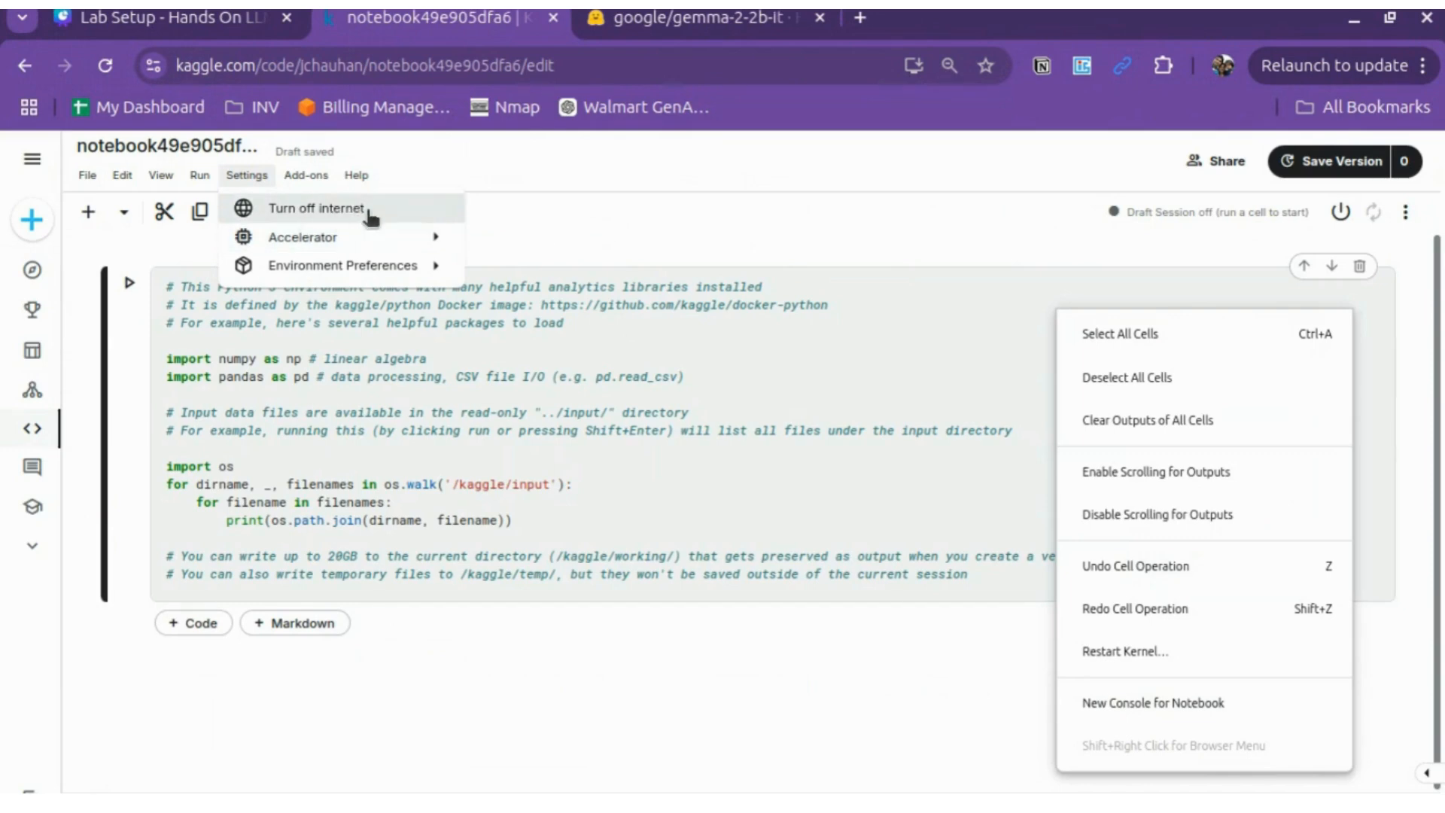
click(1028, 272)
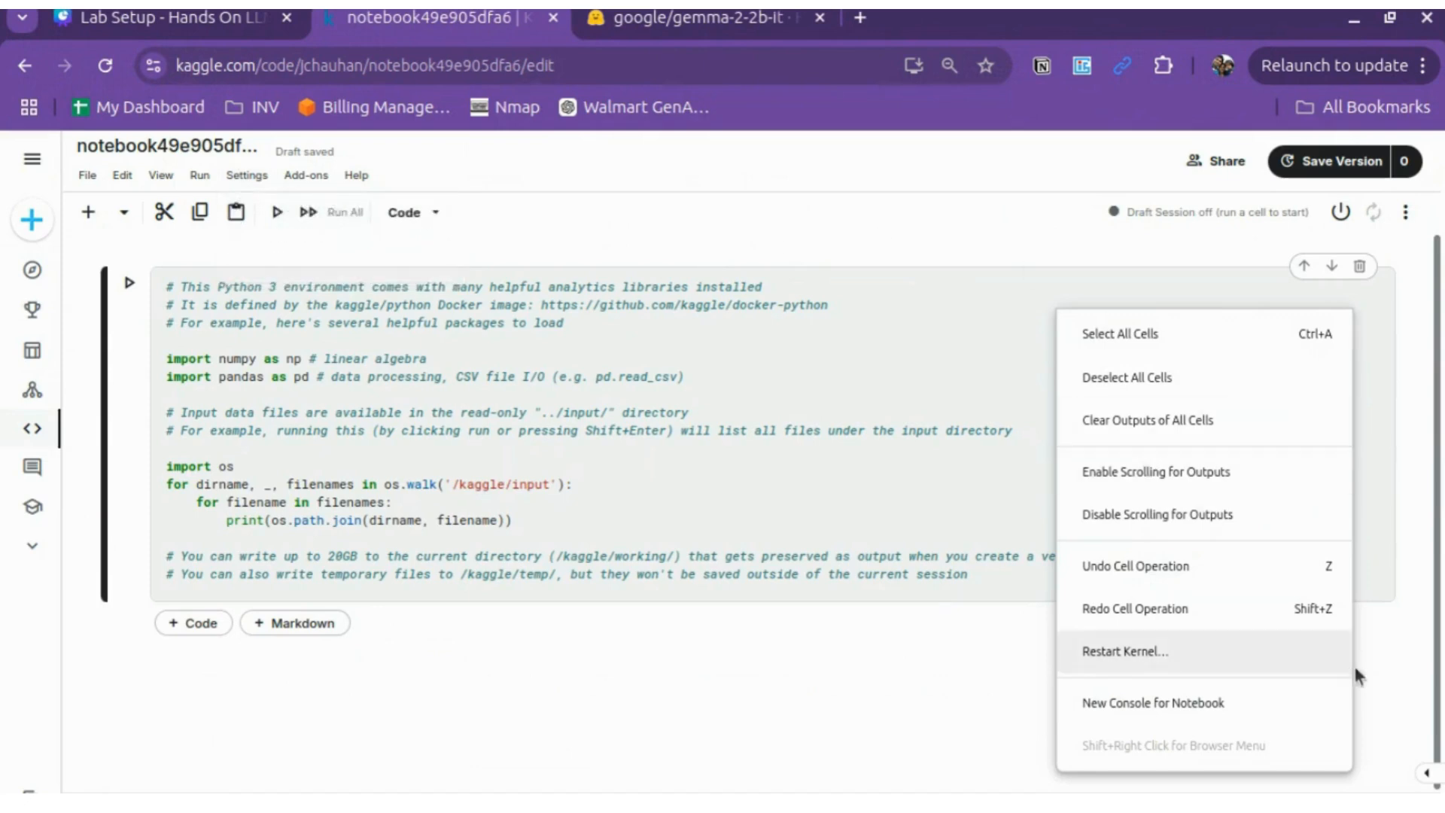
click(1426, 773)
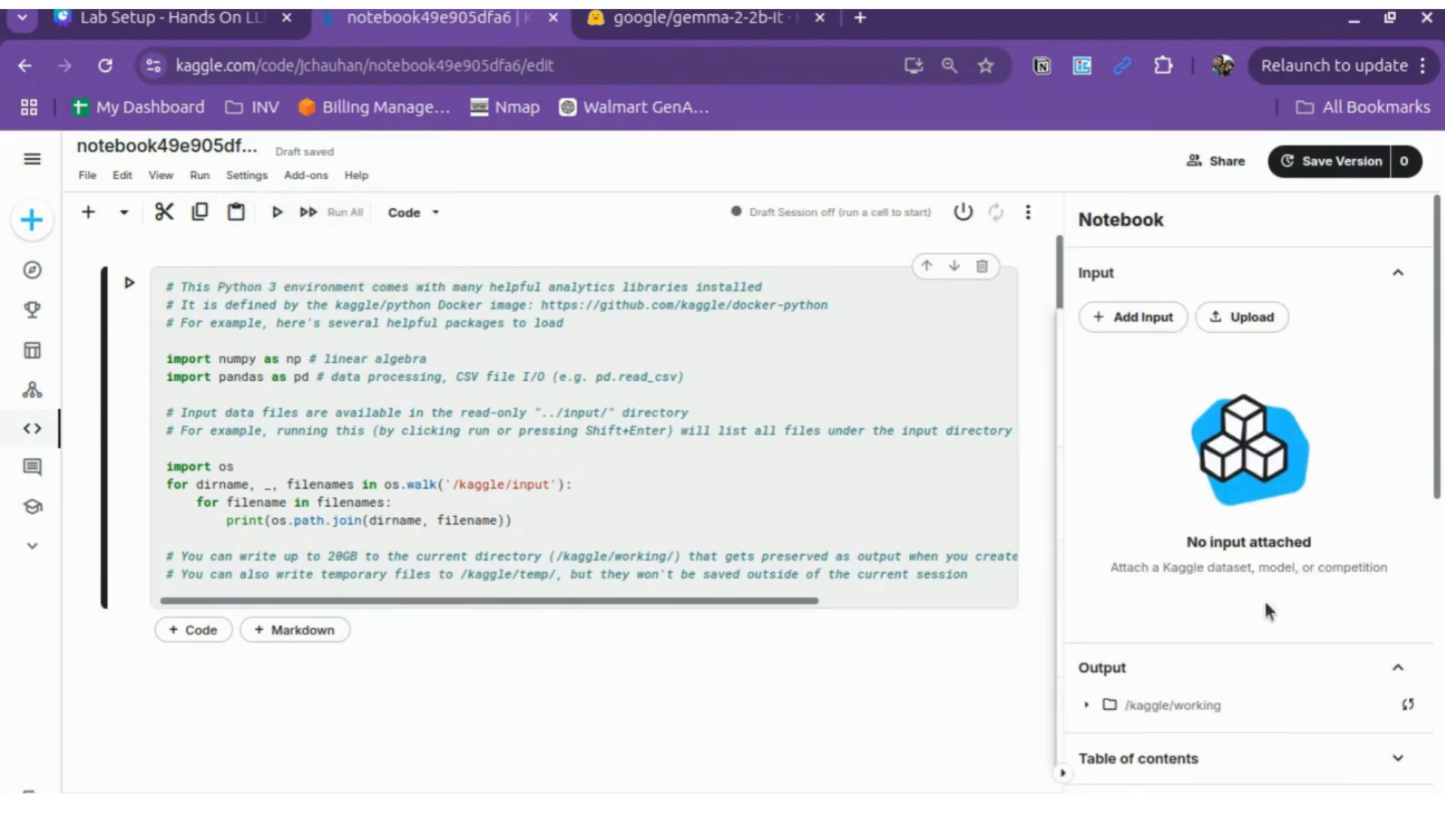
scroll(1263, 598, down, 10)
scroll(1263, 597, down, 1)
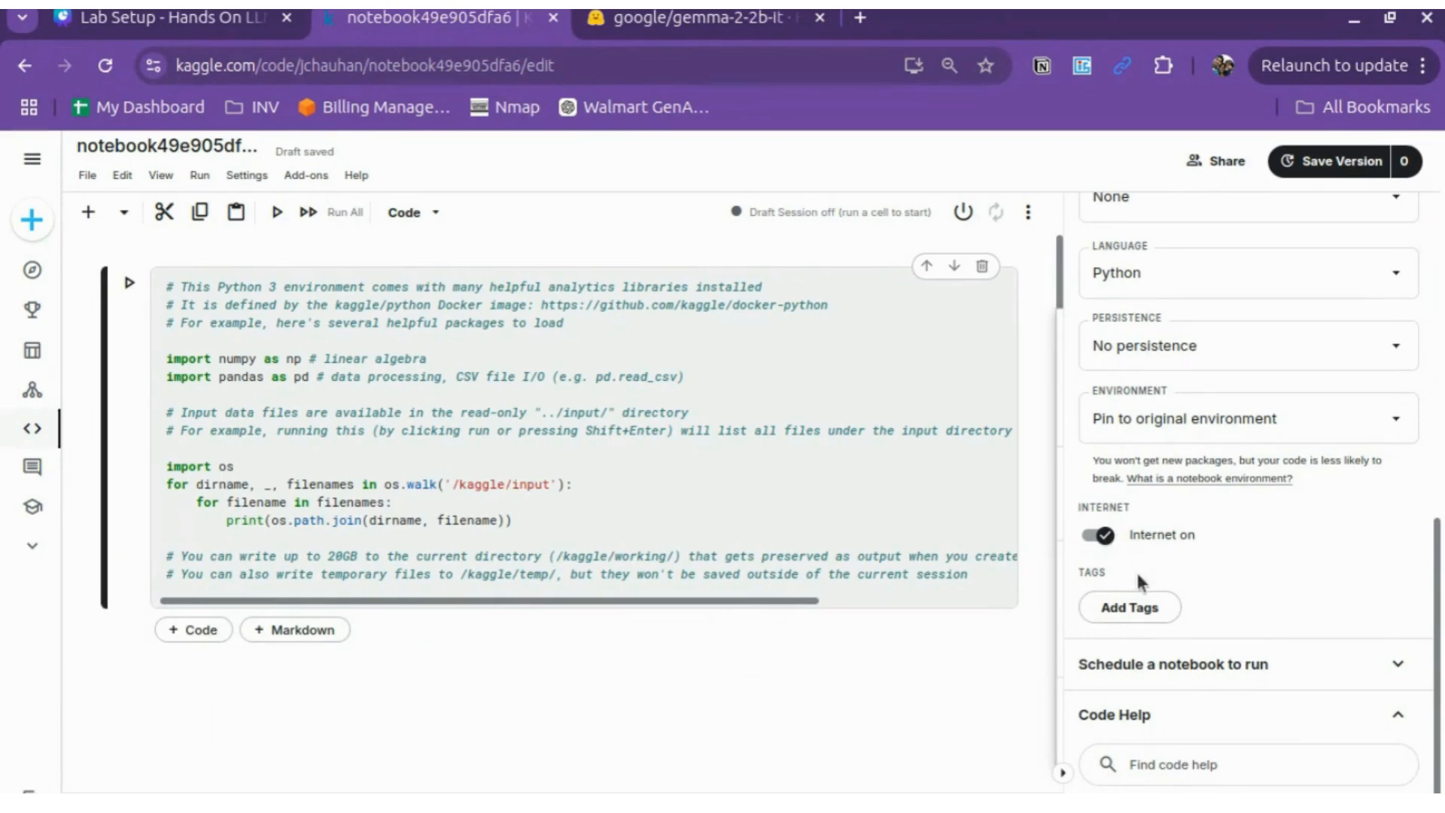
Step: Review the Accelerator choices without changing them, then run the starter code cell
click(242, 176)
mouse_move(336, 239)
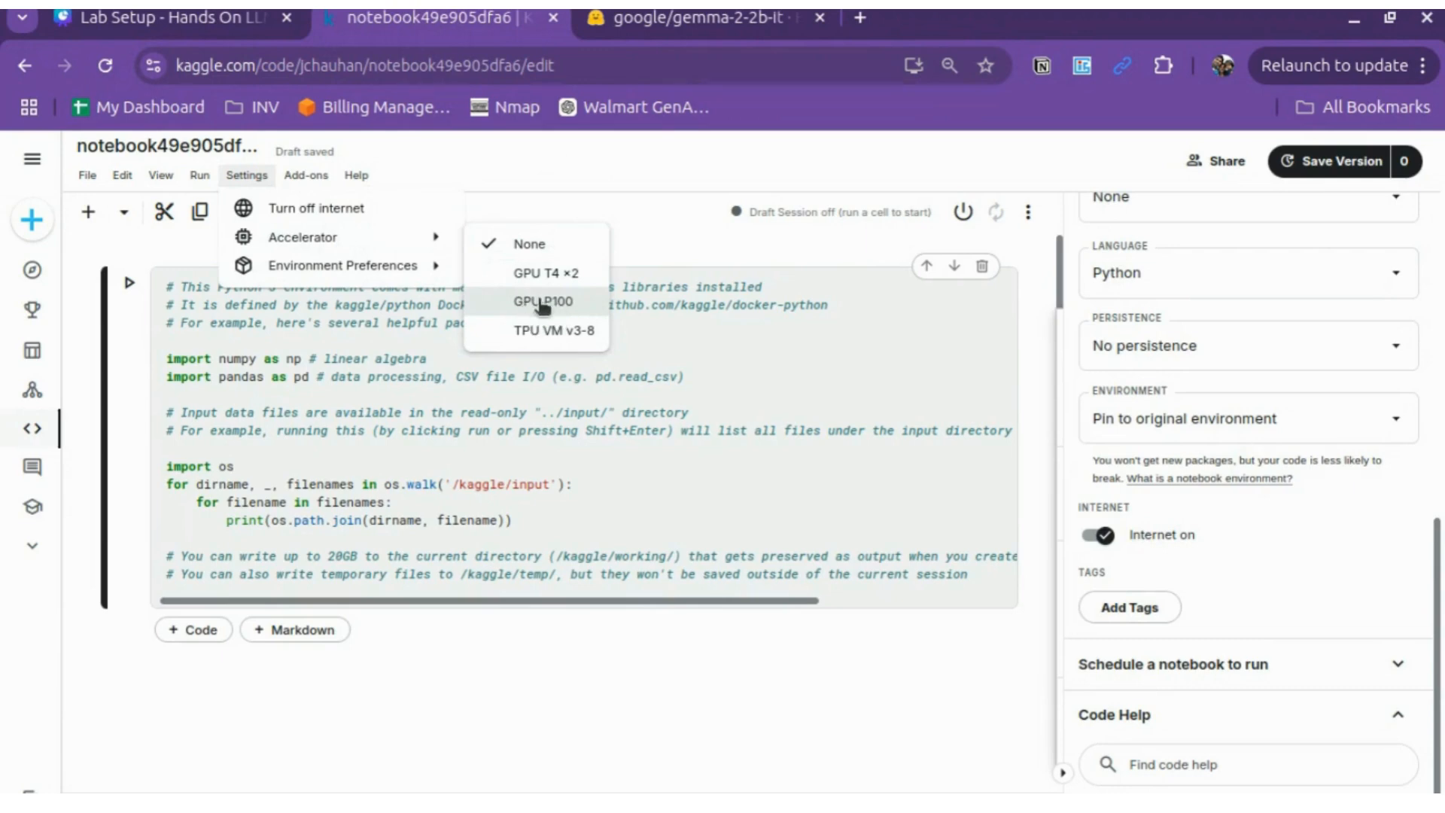
click(676, 184)
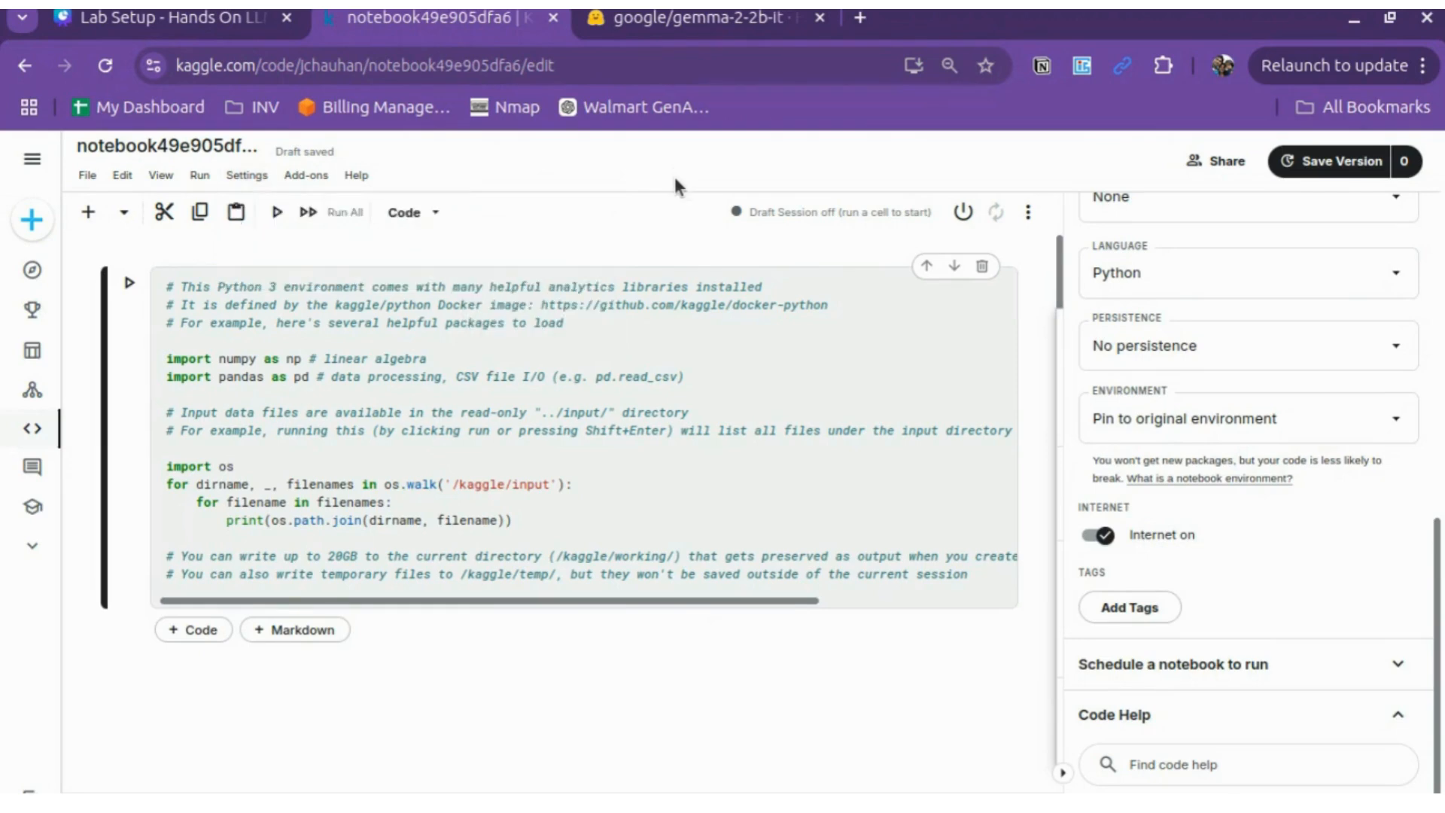
click(399, 389)
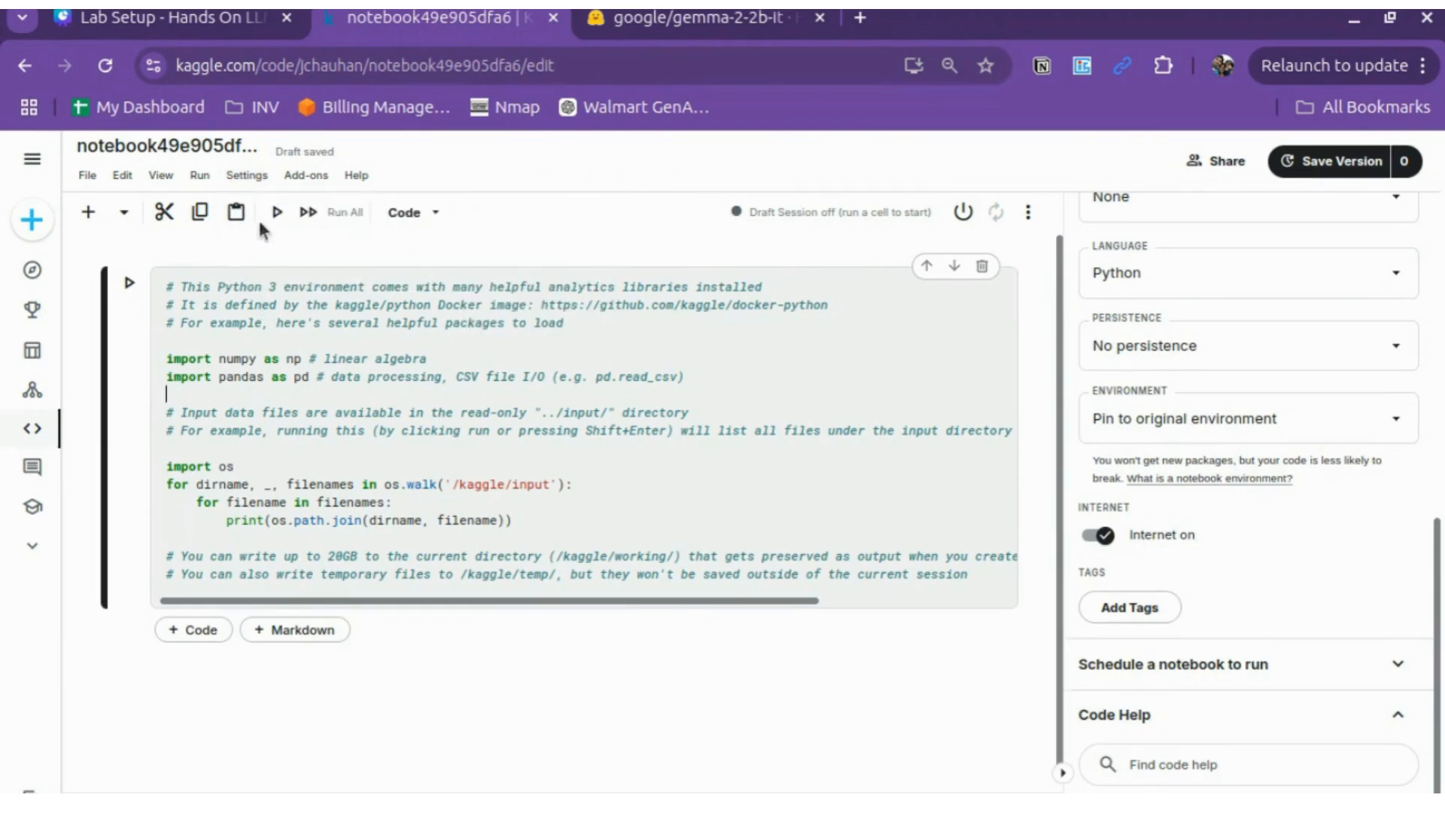
click(277, 211)
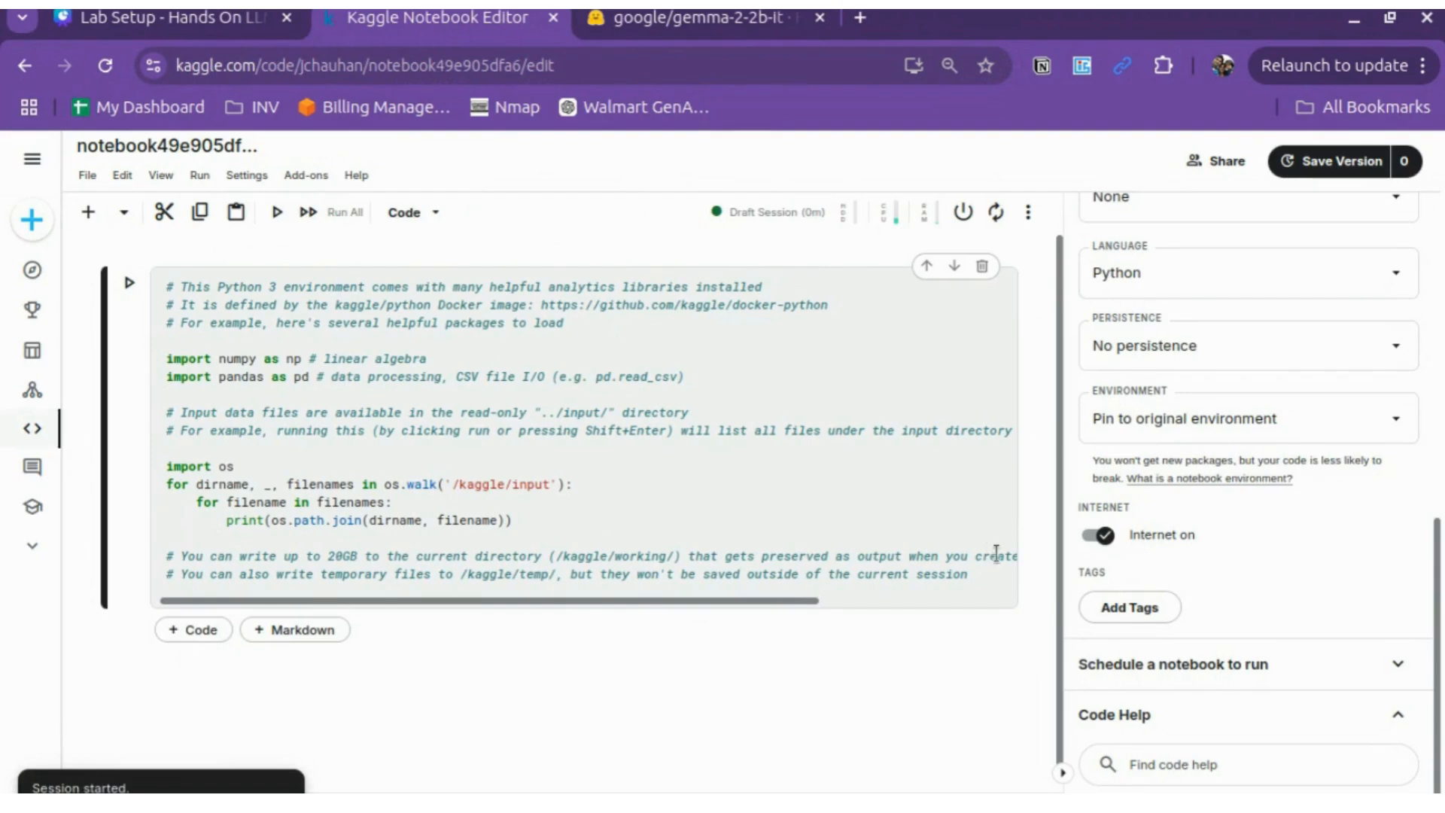
Step: Switch the notebook's accelerator to GPU P100 and confirm the change
click(900, 215)
click(1238, 213)
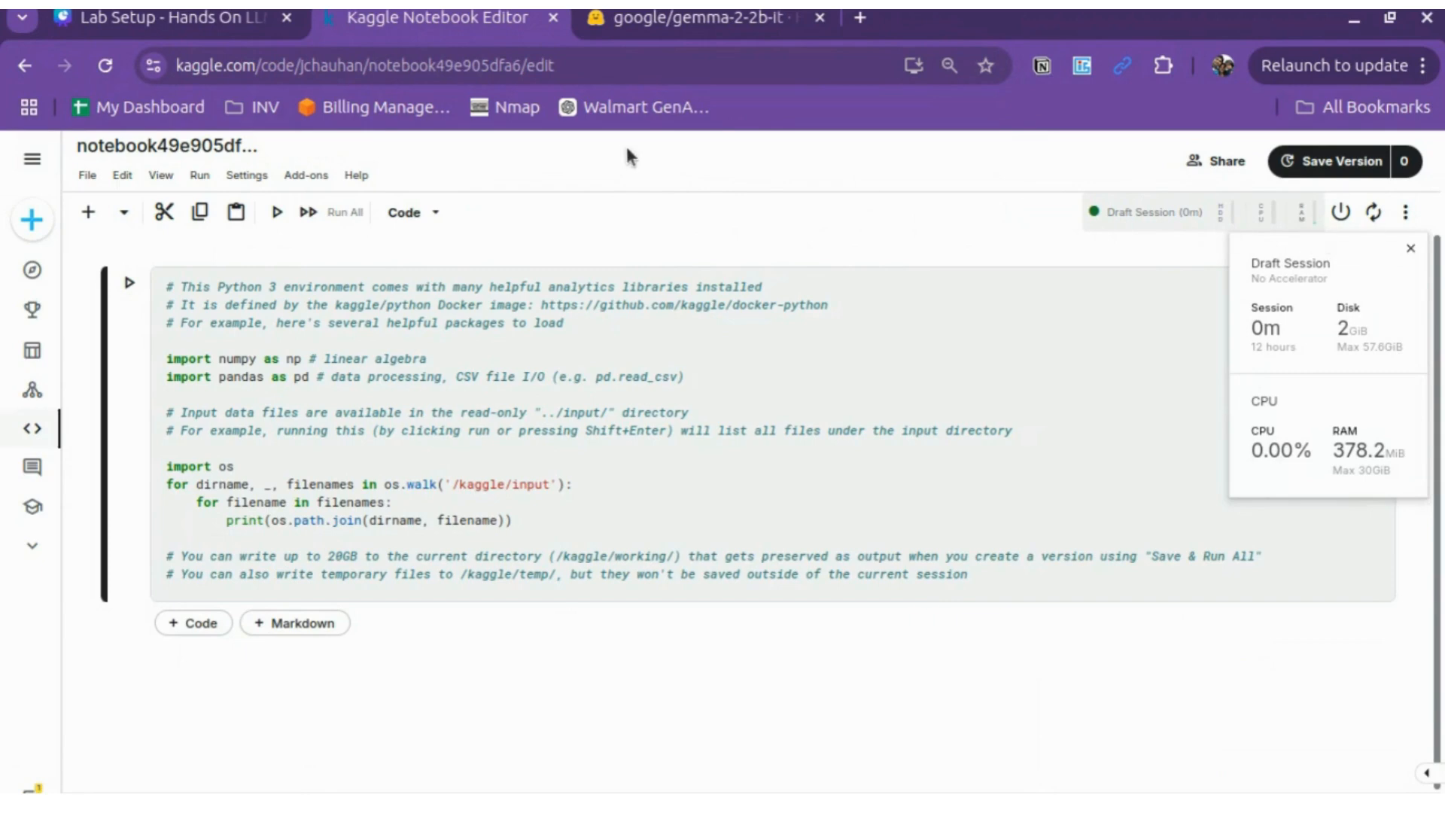
click(302, 176)
click(256, 175)
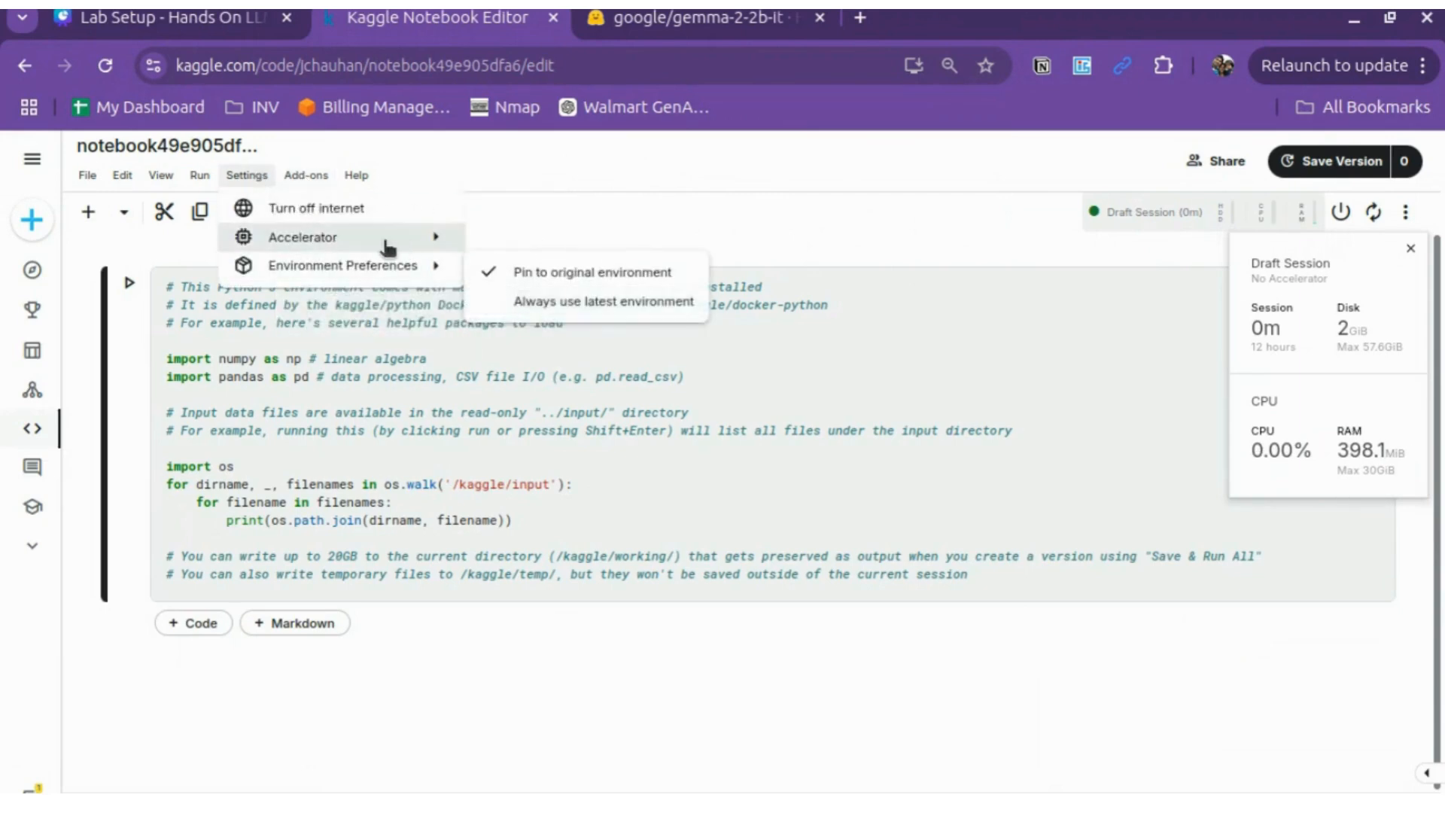
mouse_move(389, 248)
click(526, 301)
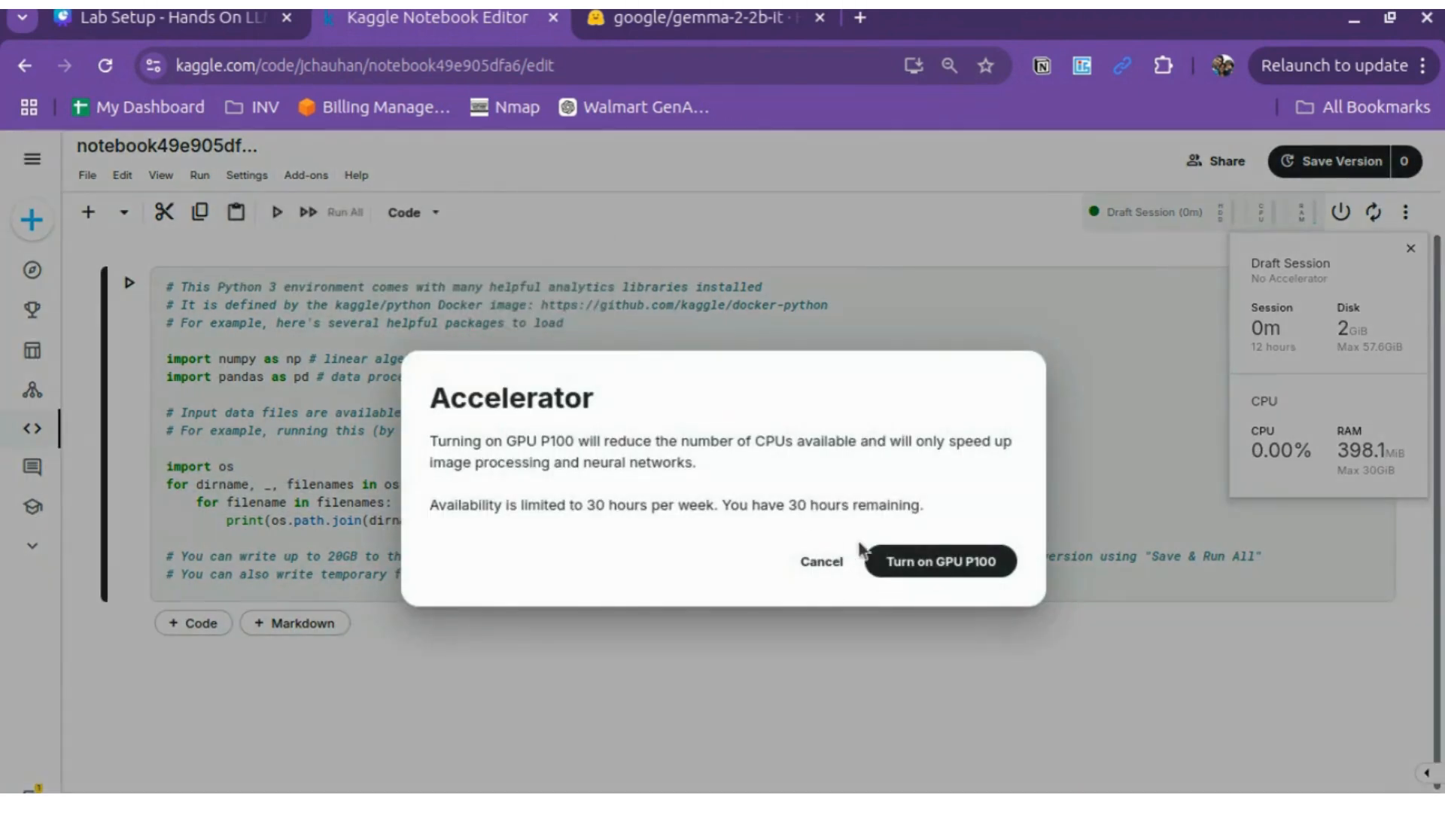
click(900, 561)
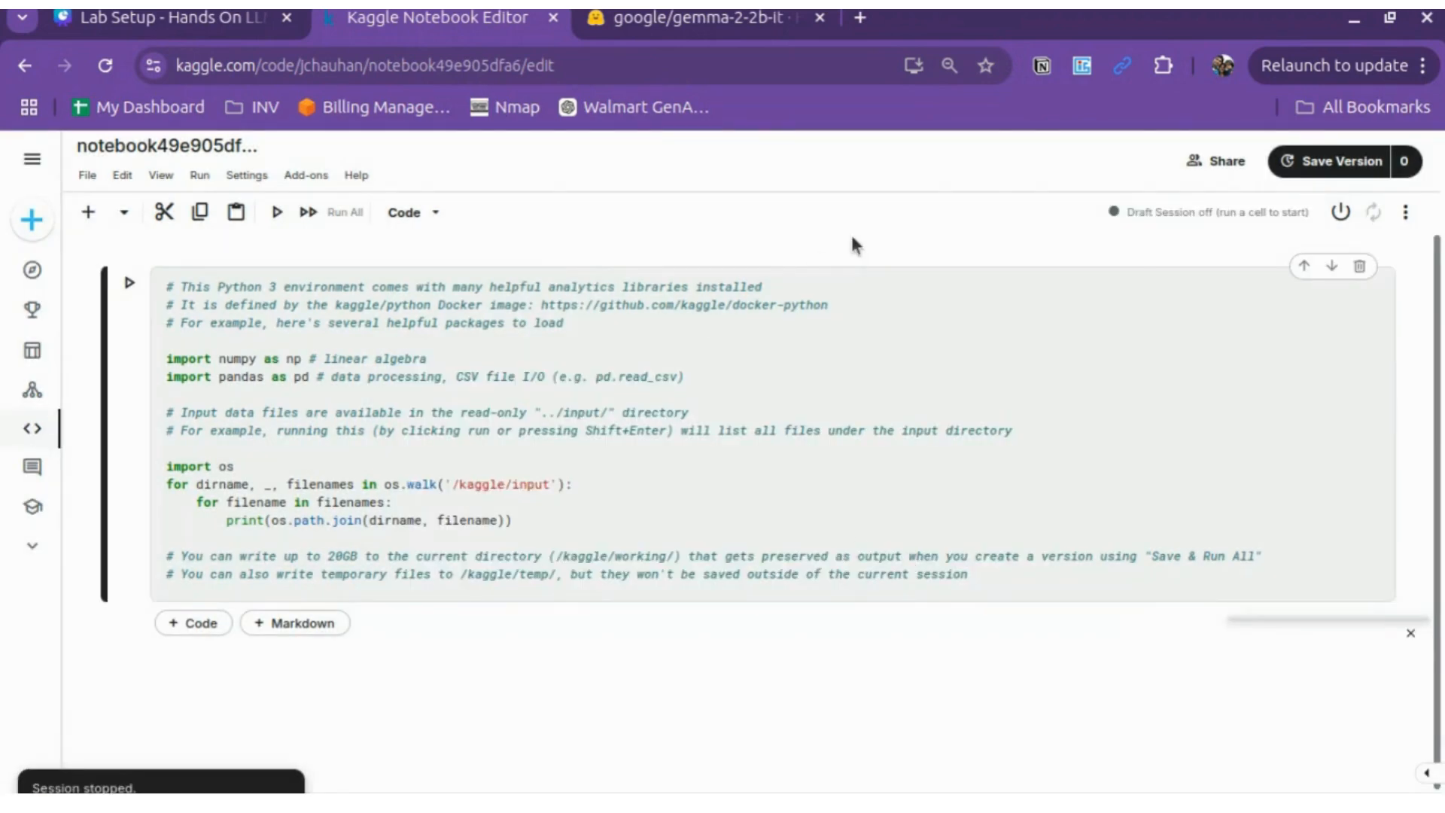
Step: Rerun the starter code cell so the session restarts on the GPU
key(shift+Return)
click(1085, 548)
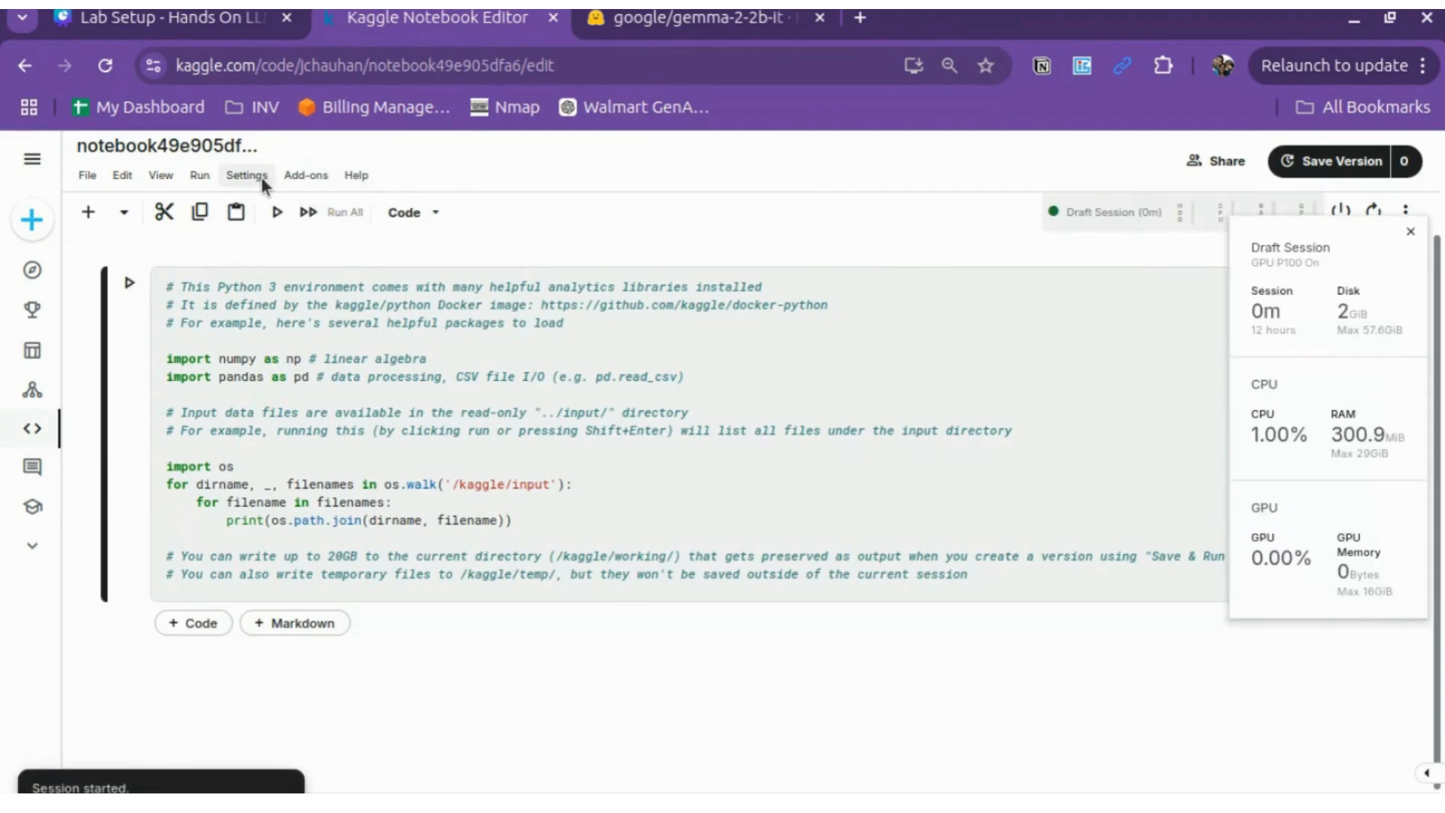
click(126, 290)
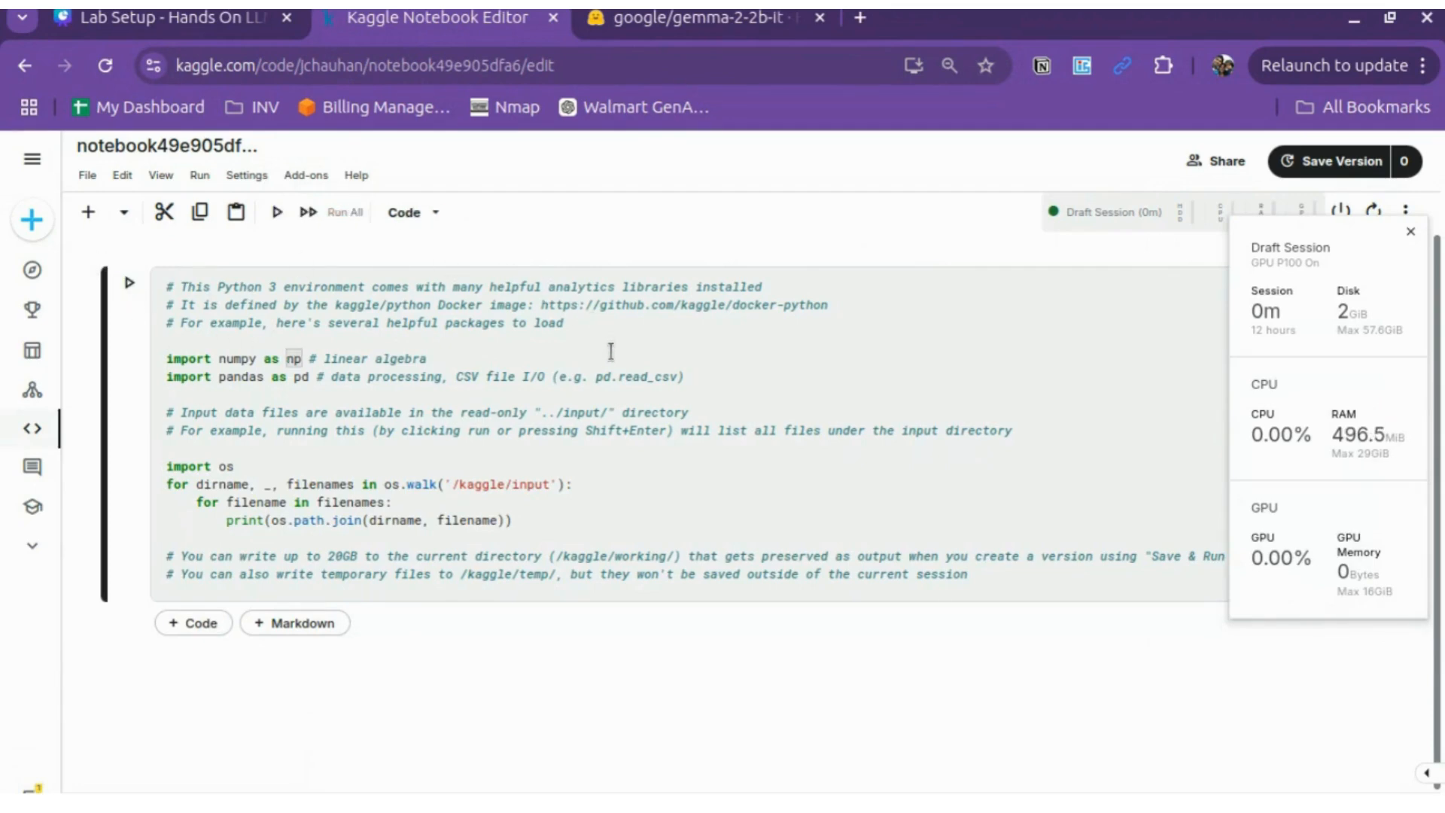
Step: Switch to the Lab Setup deck and follow its Groq Cloud Account link
click(183, 22)
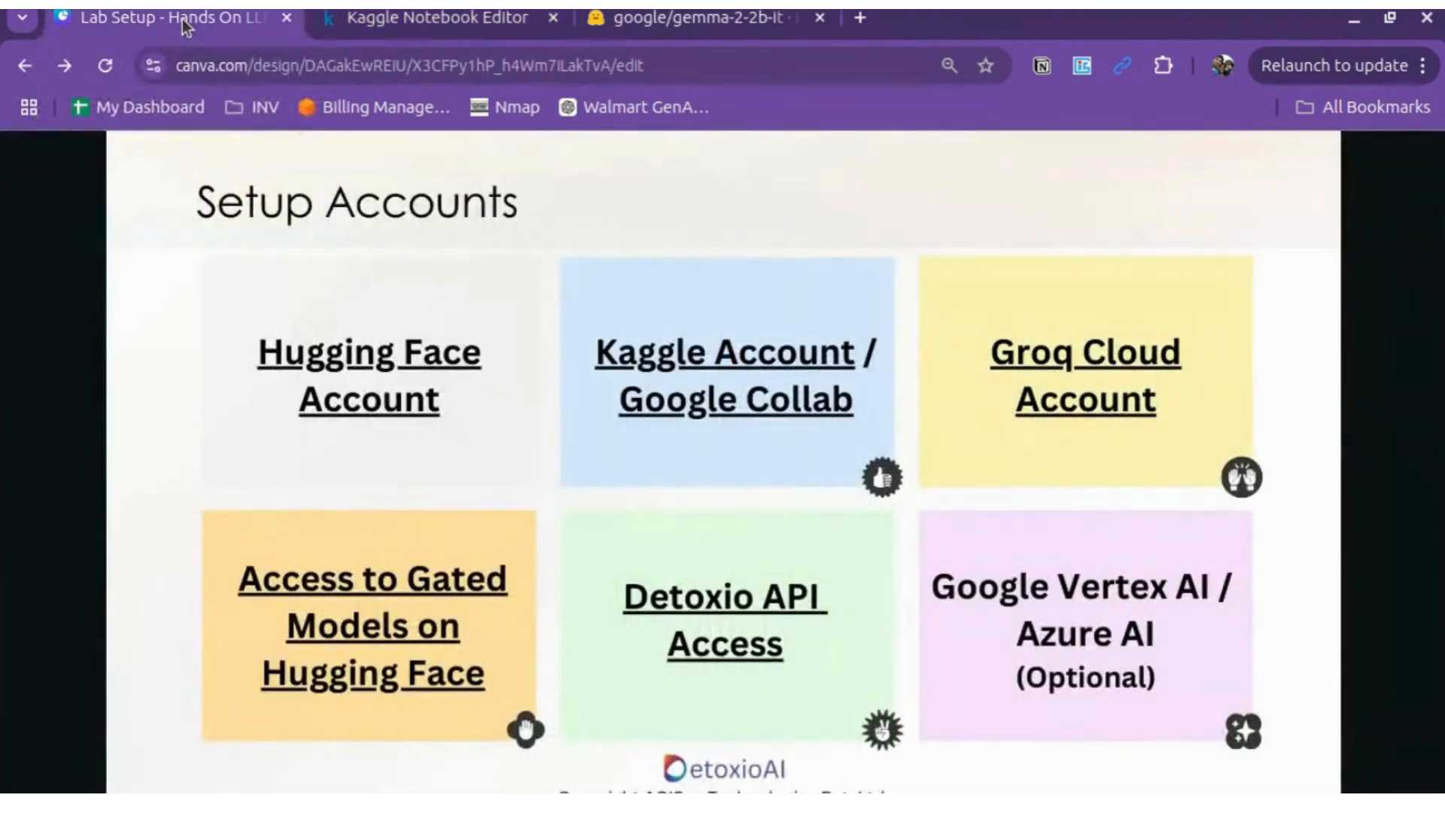
click(1126, 406)
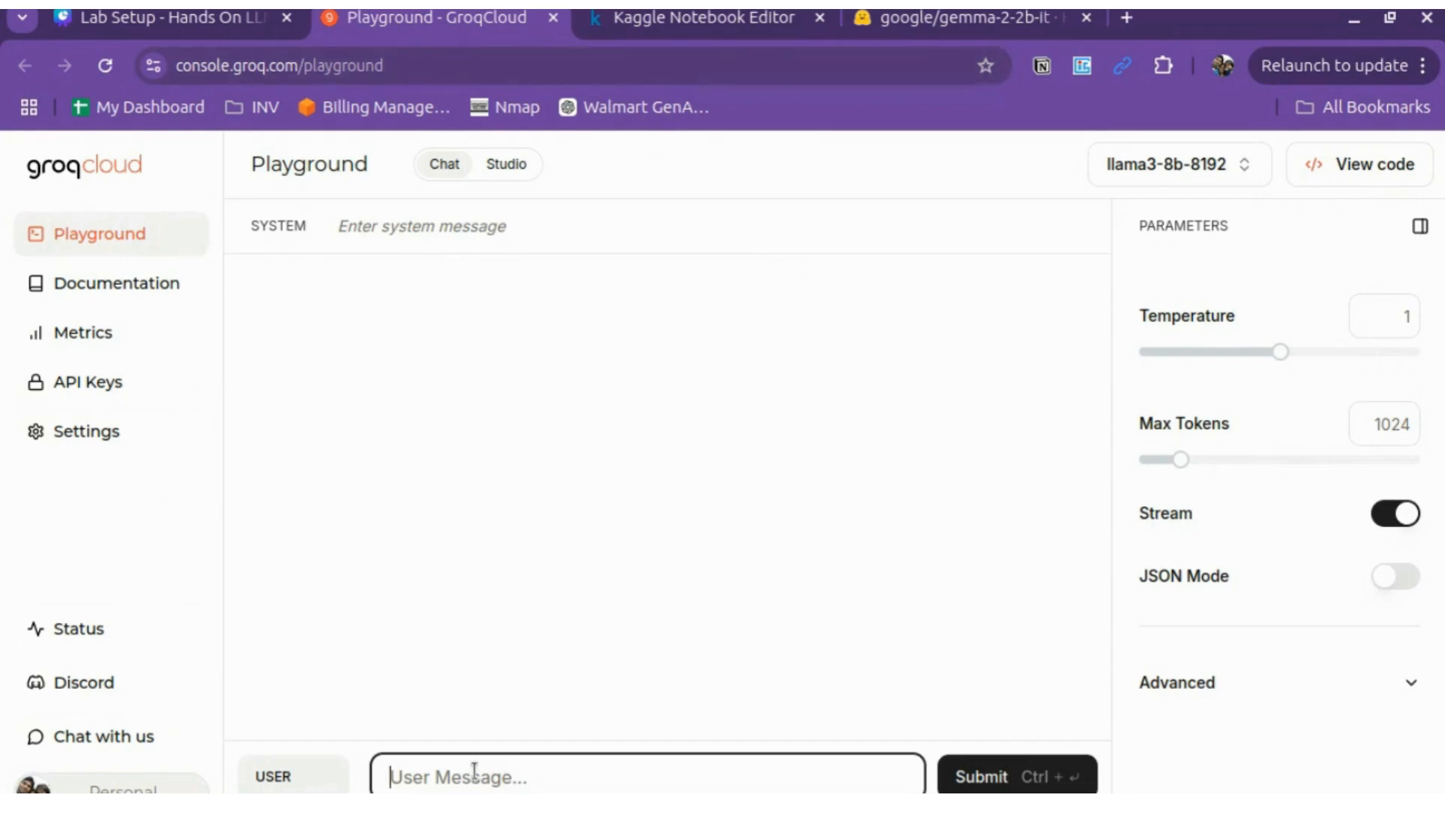
Step: Send 'hello' to llama3-8b-8192, browse models and API Keys, then return to Canva
text(hello)
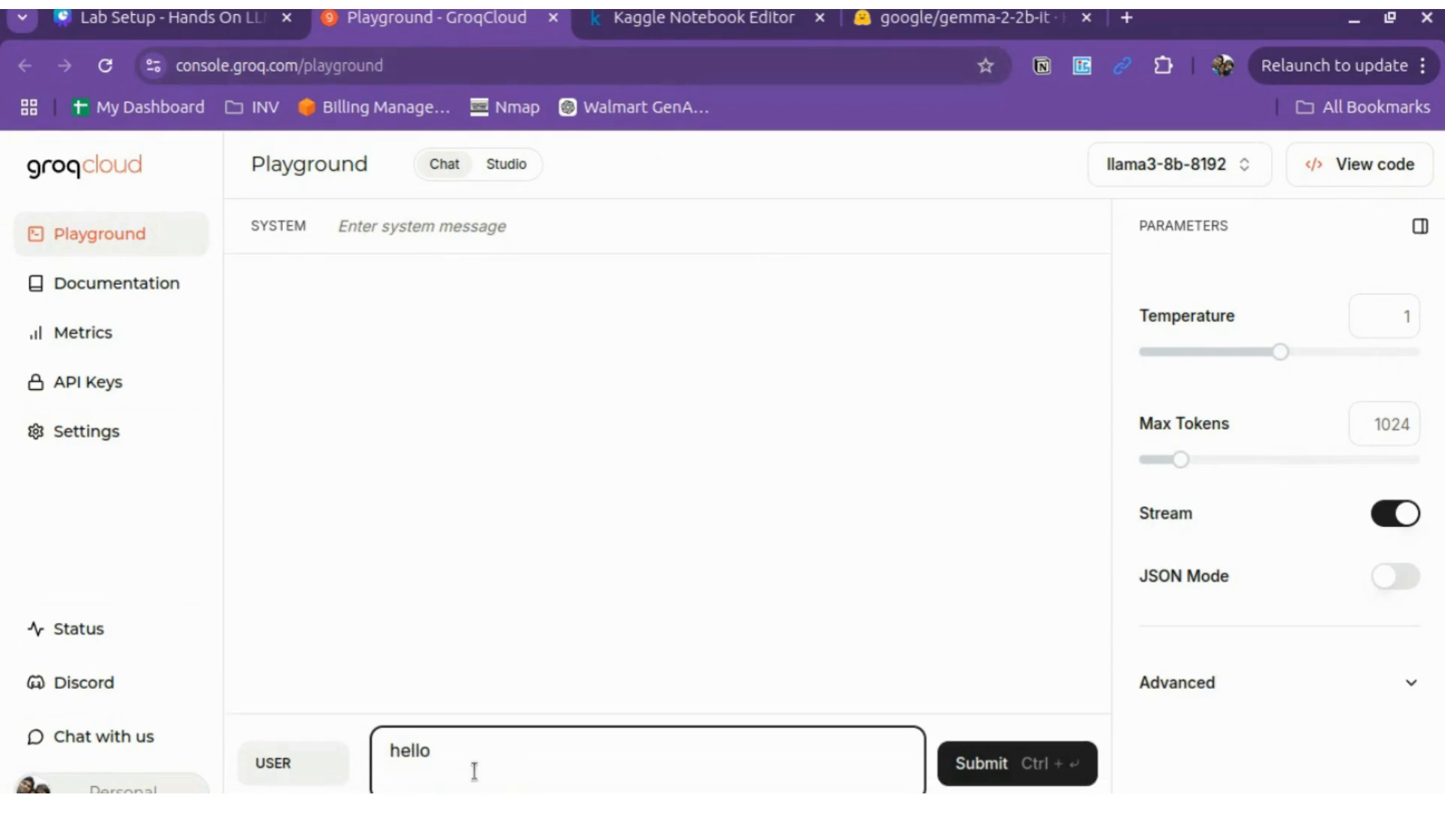
click(1001, 766)
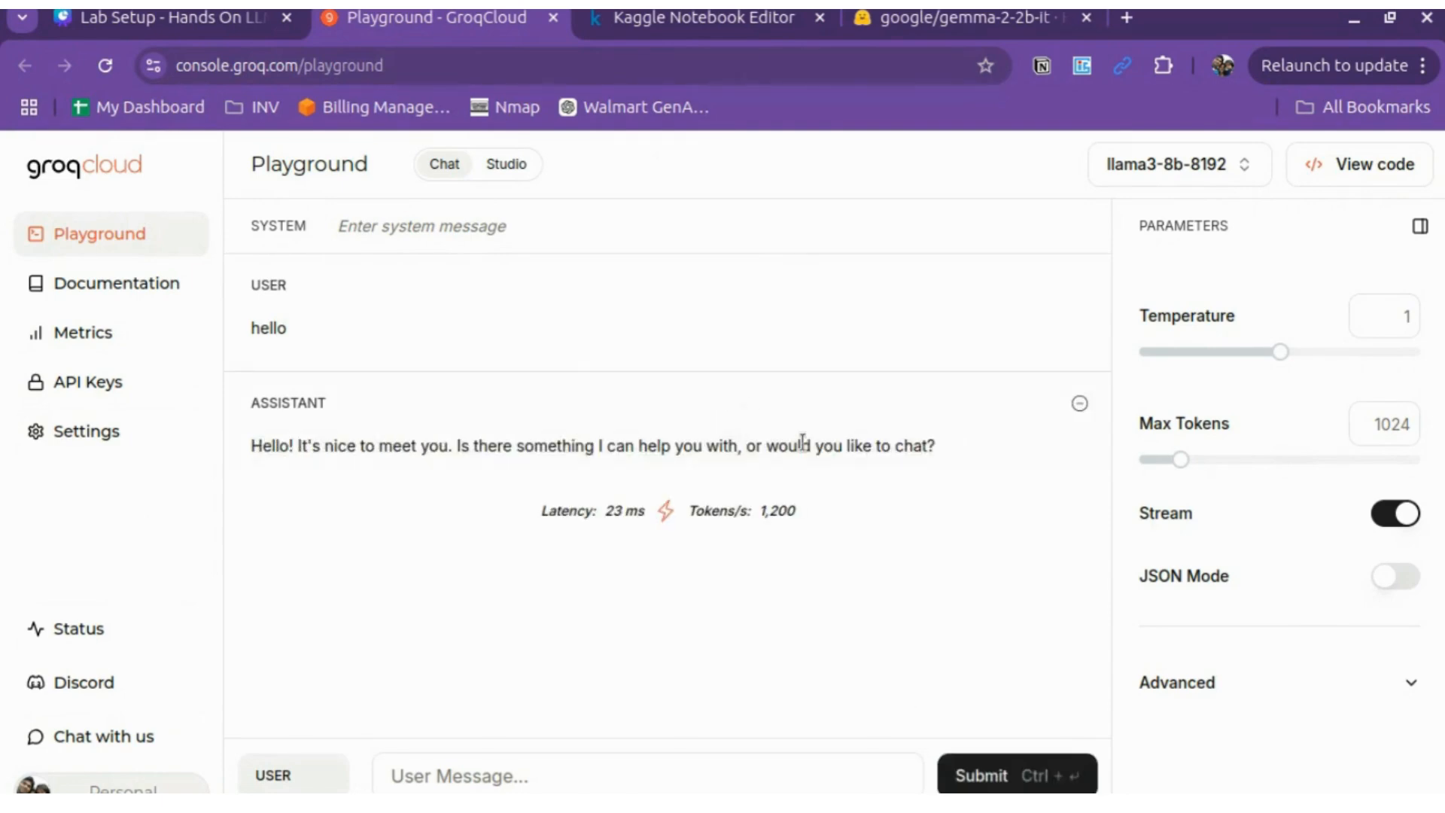
click(1205, 167)
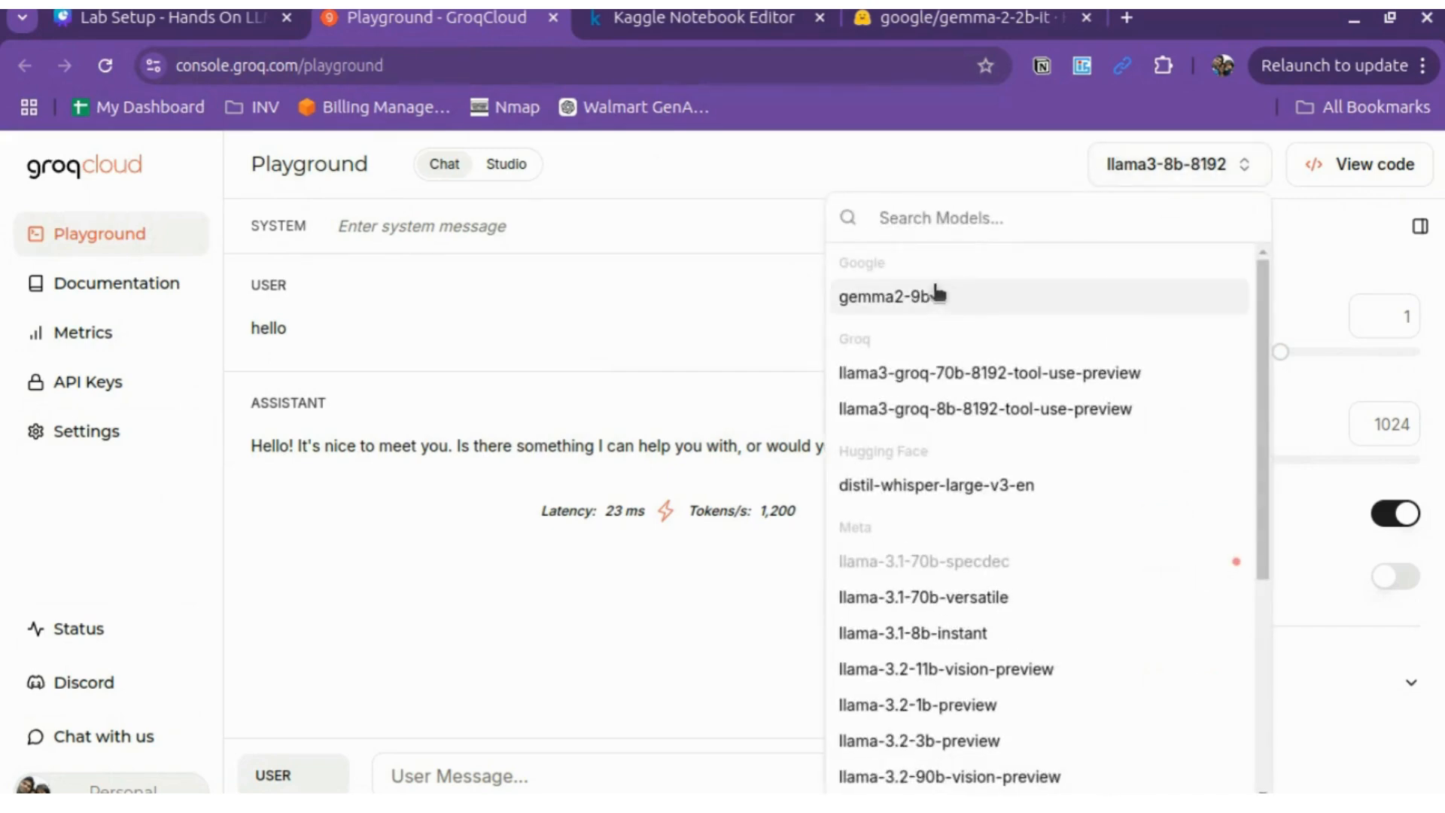
scroll(952, 370, down, 4)
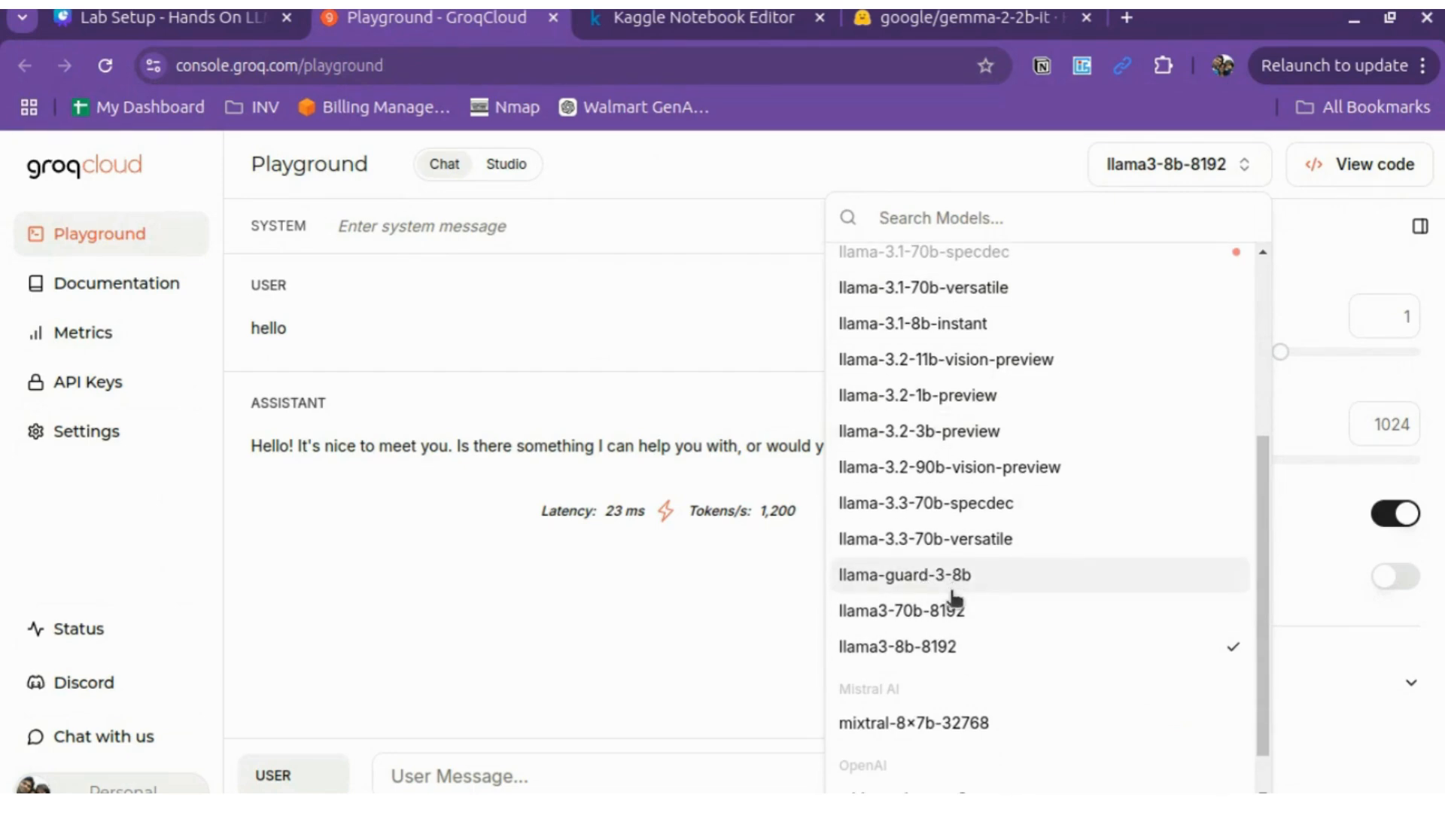
scroll(951, 618, down, 1)
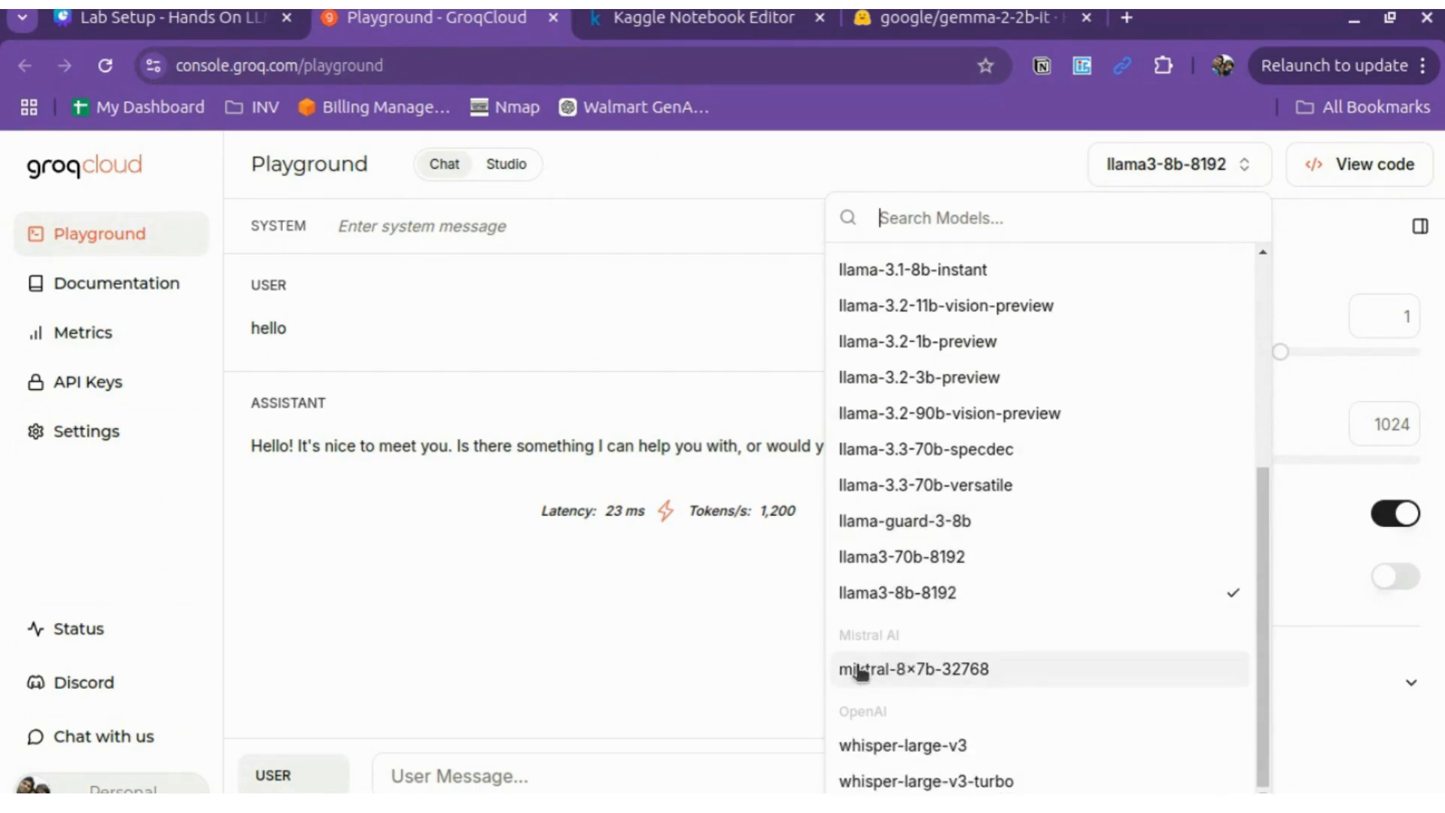
click(649, 605)
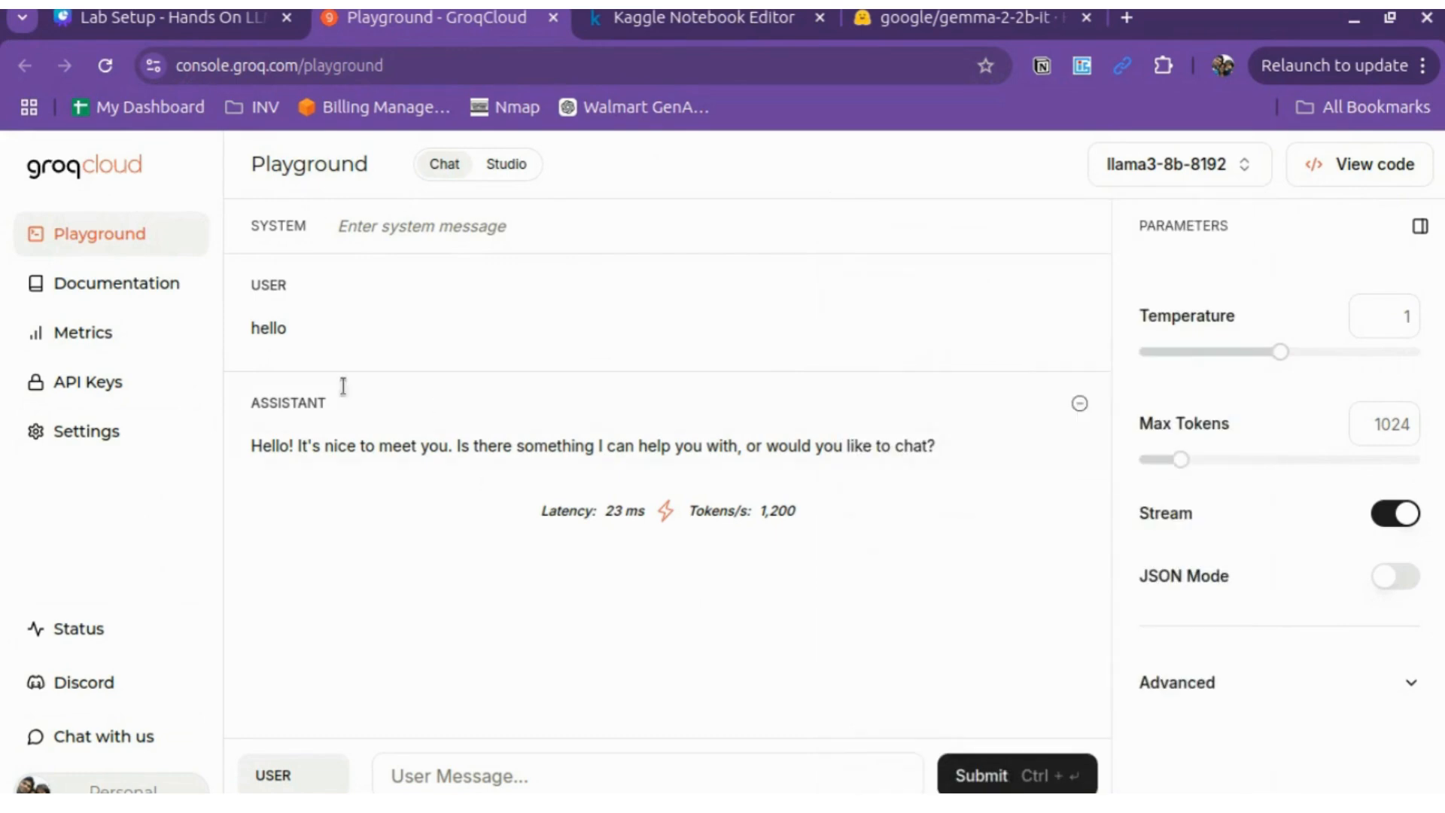
click(79, 386)
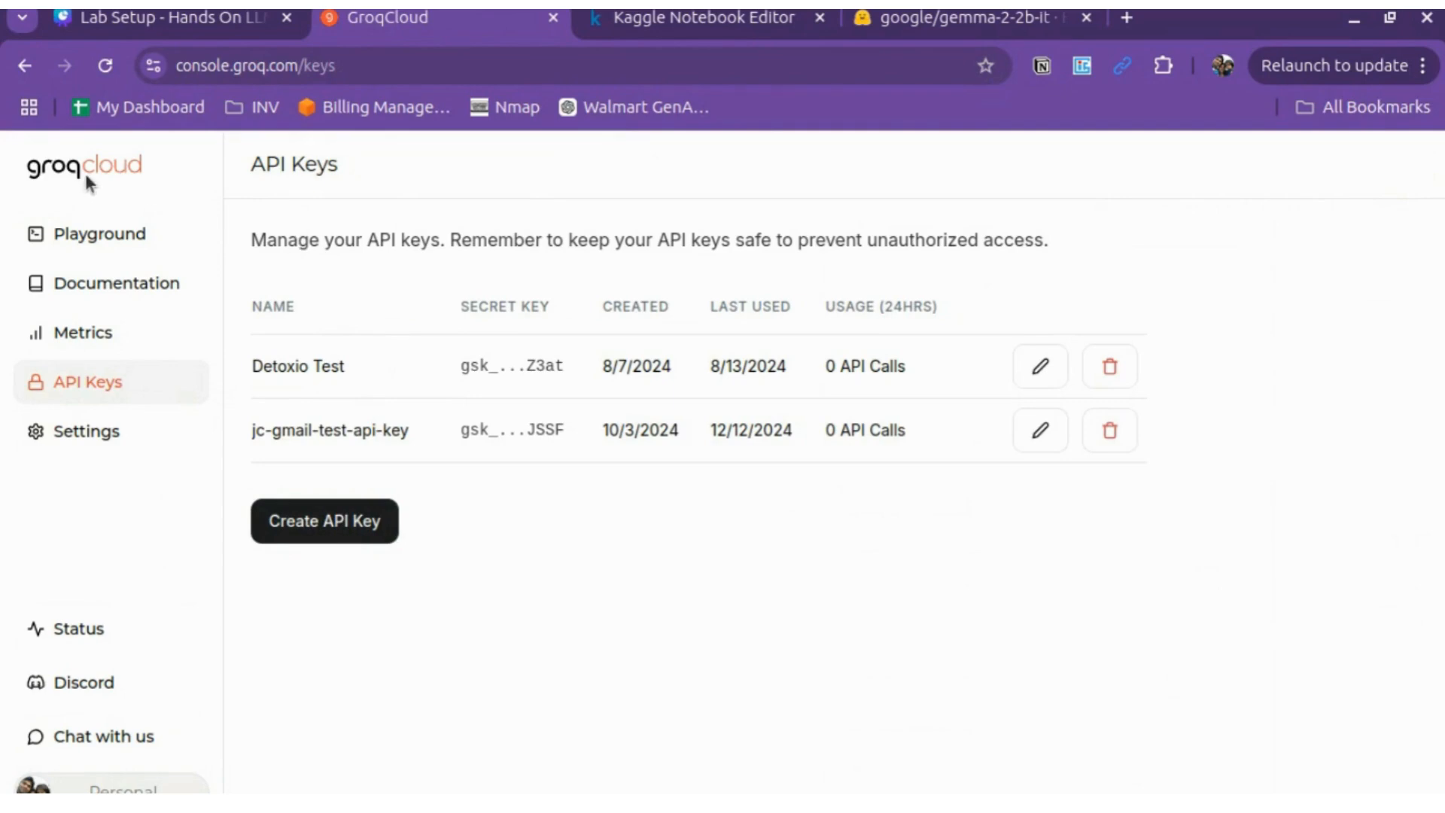
click(237, 26)
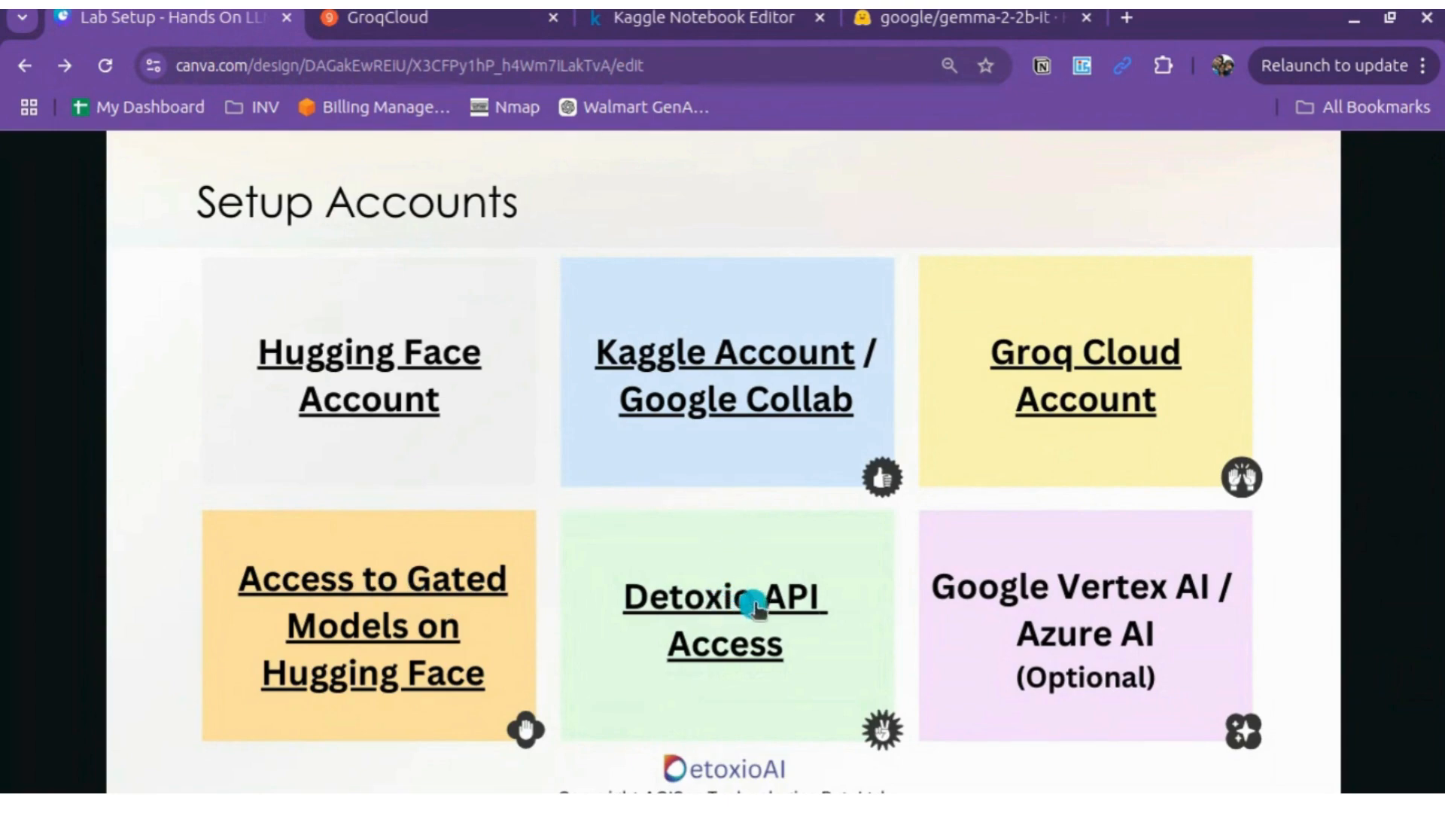
Step: Follow the Detoxio API Access link, then shorten the address from docs.detoxio.ai to detoxio.ai
click(775, 601)
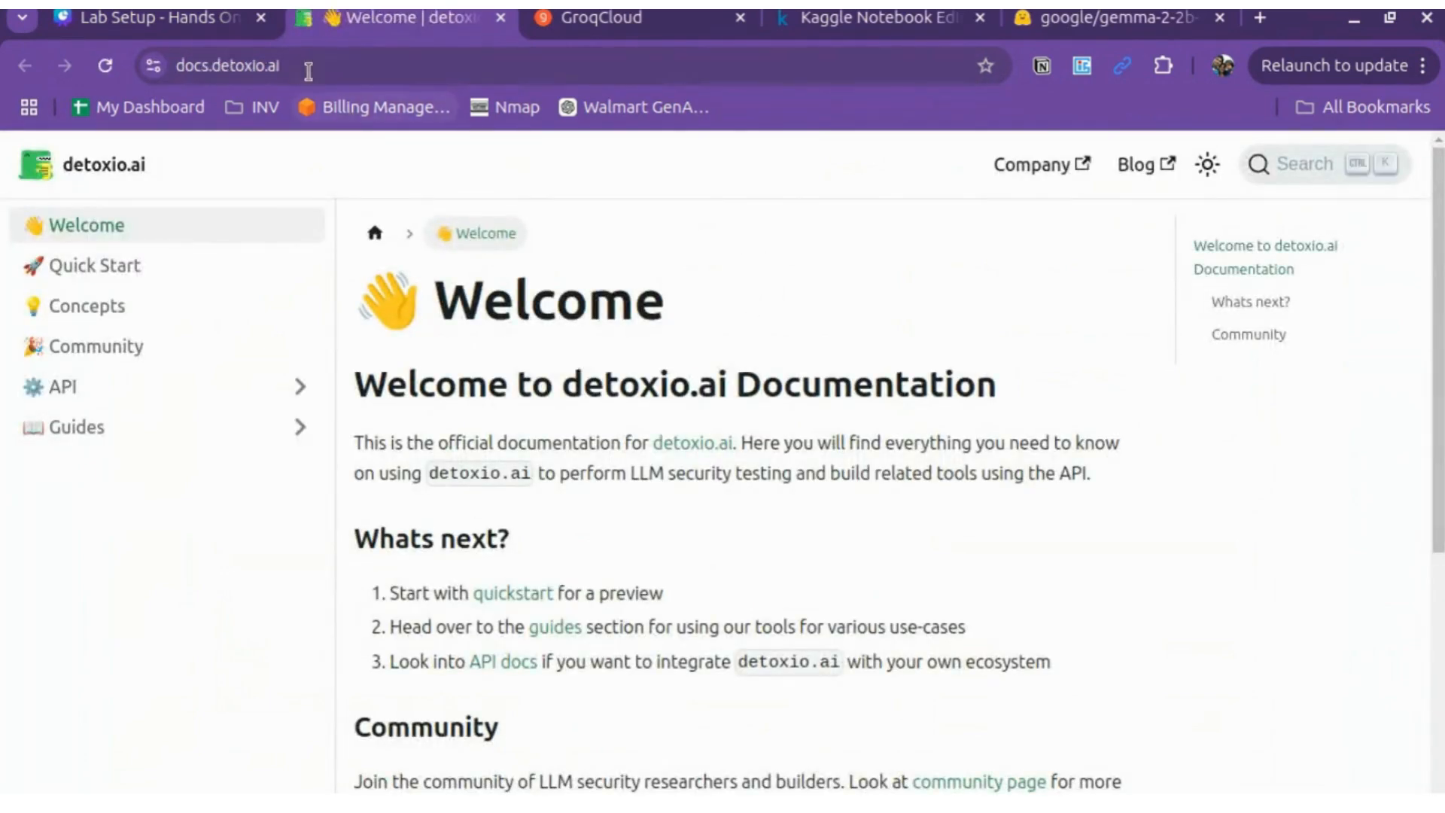
click(216, 69)
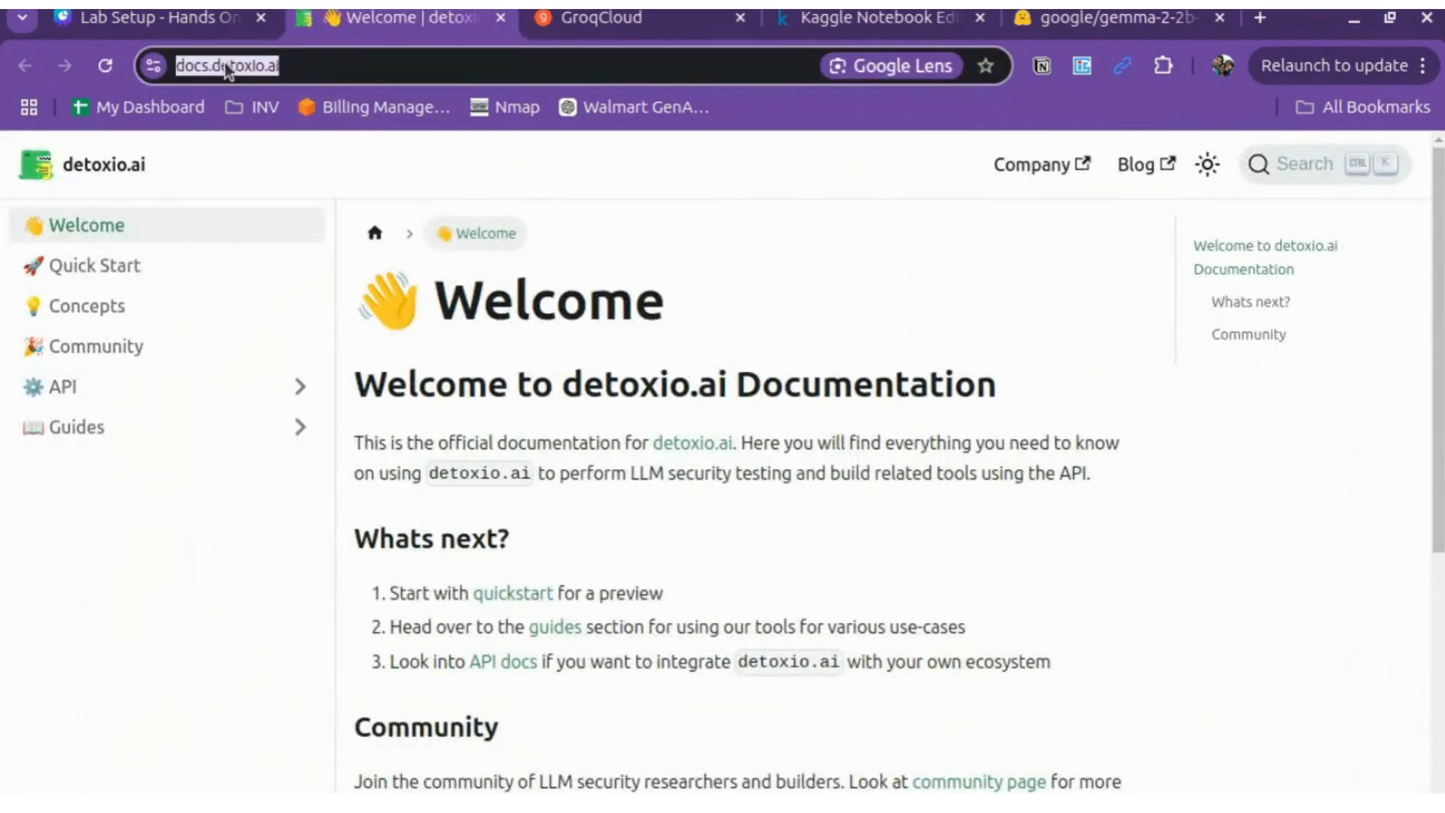
click(216, 66)
key(BackSpace)
key(BackSpace)
key(BackSpace)
key(BackSpace)
key(BackSpace)
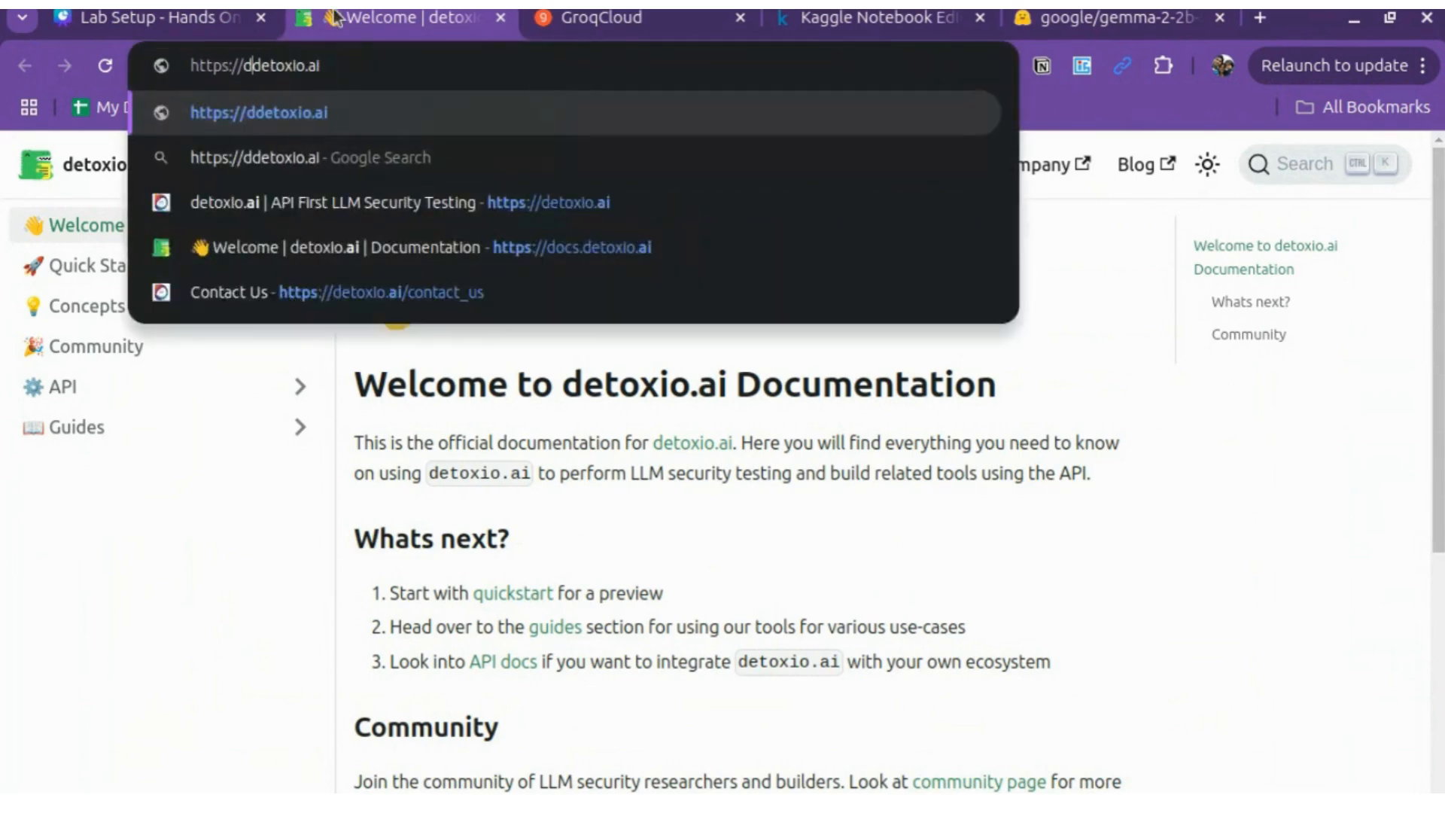
key(Return)
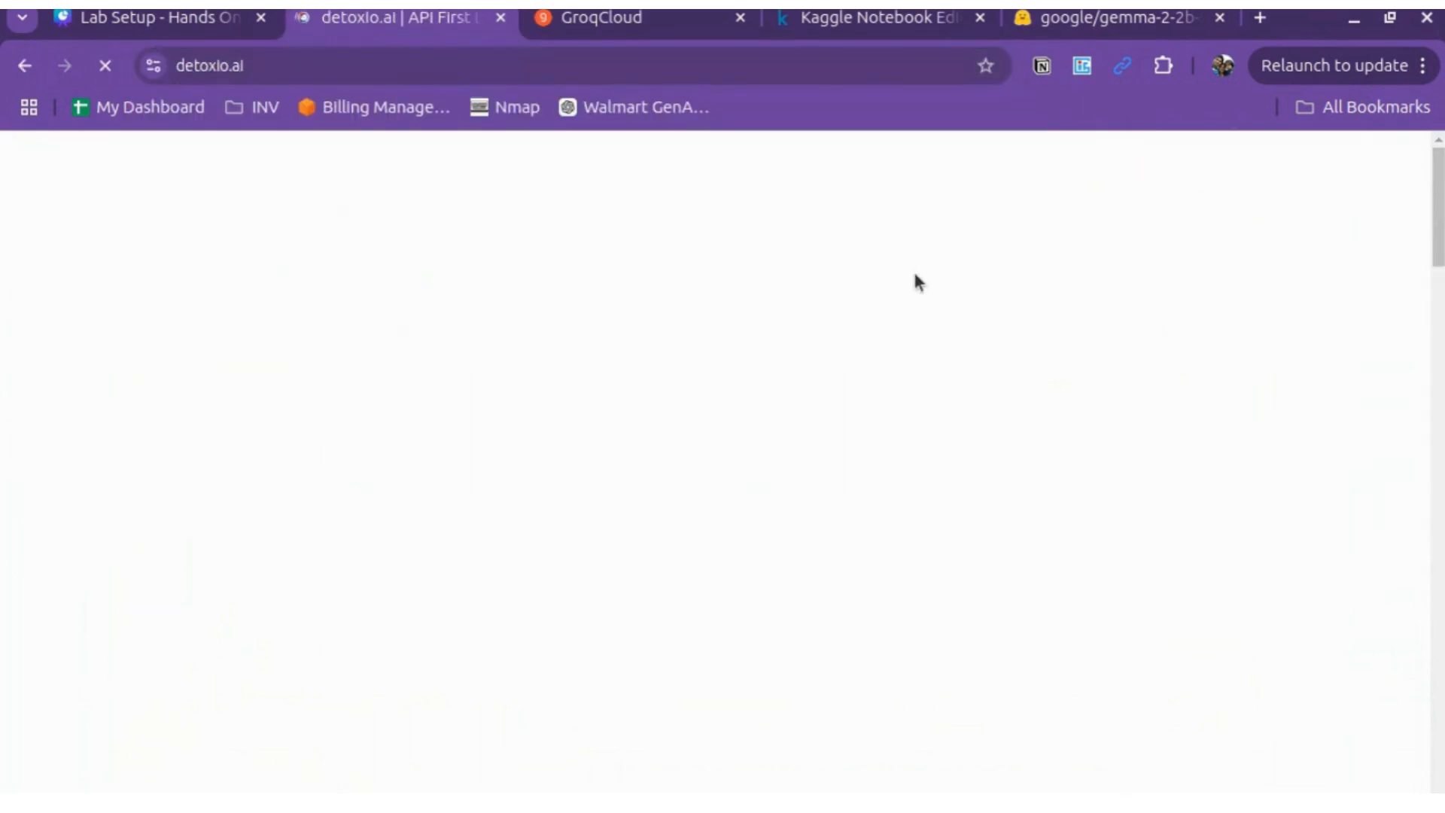
Step: Open the Contact Us page and look over its Name, Email and Message fields
click(927, 204)
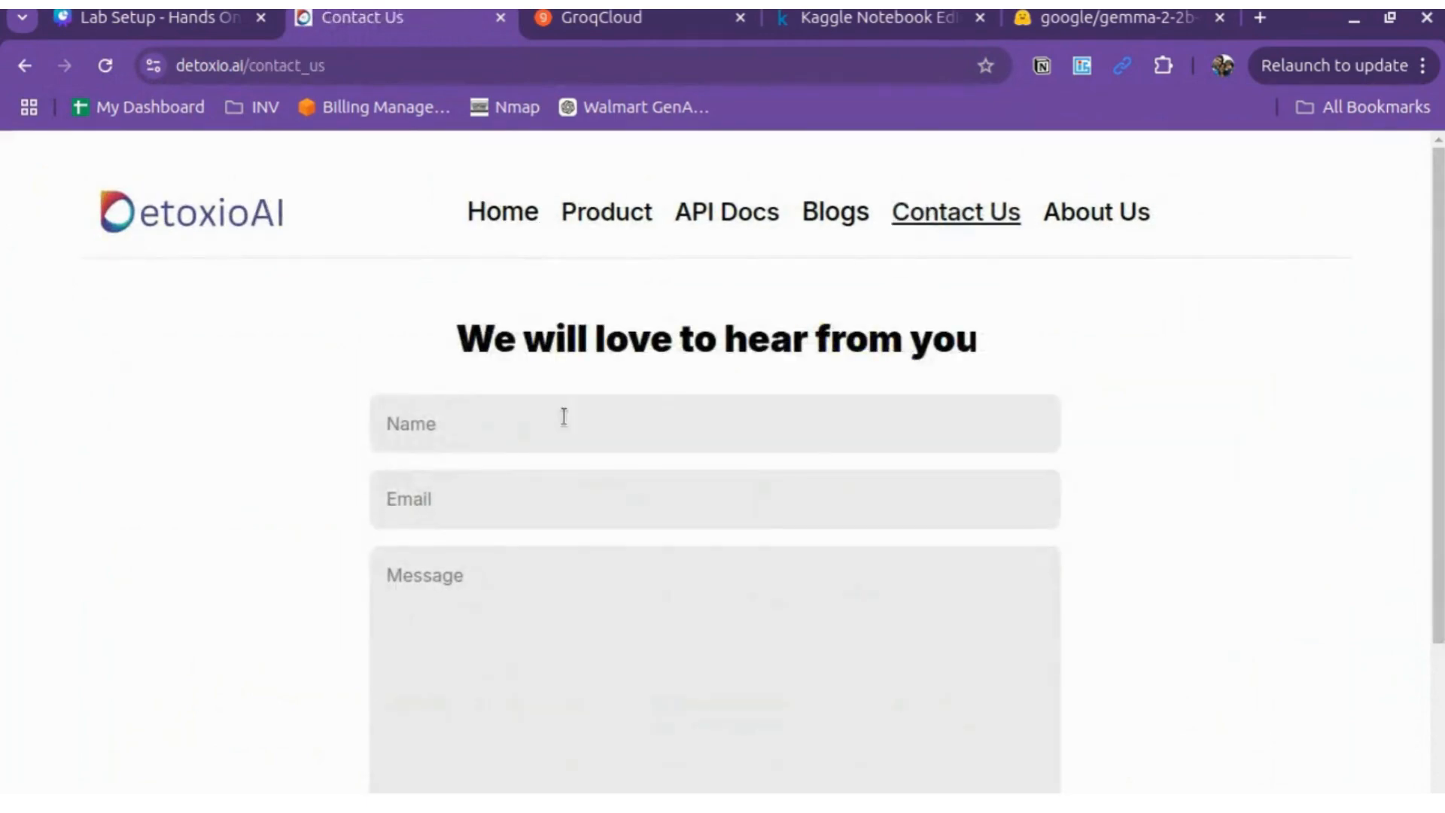
click(516, 418)
click(426, 493)
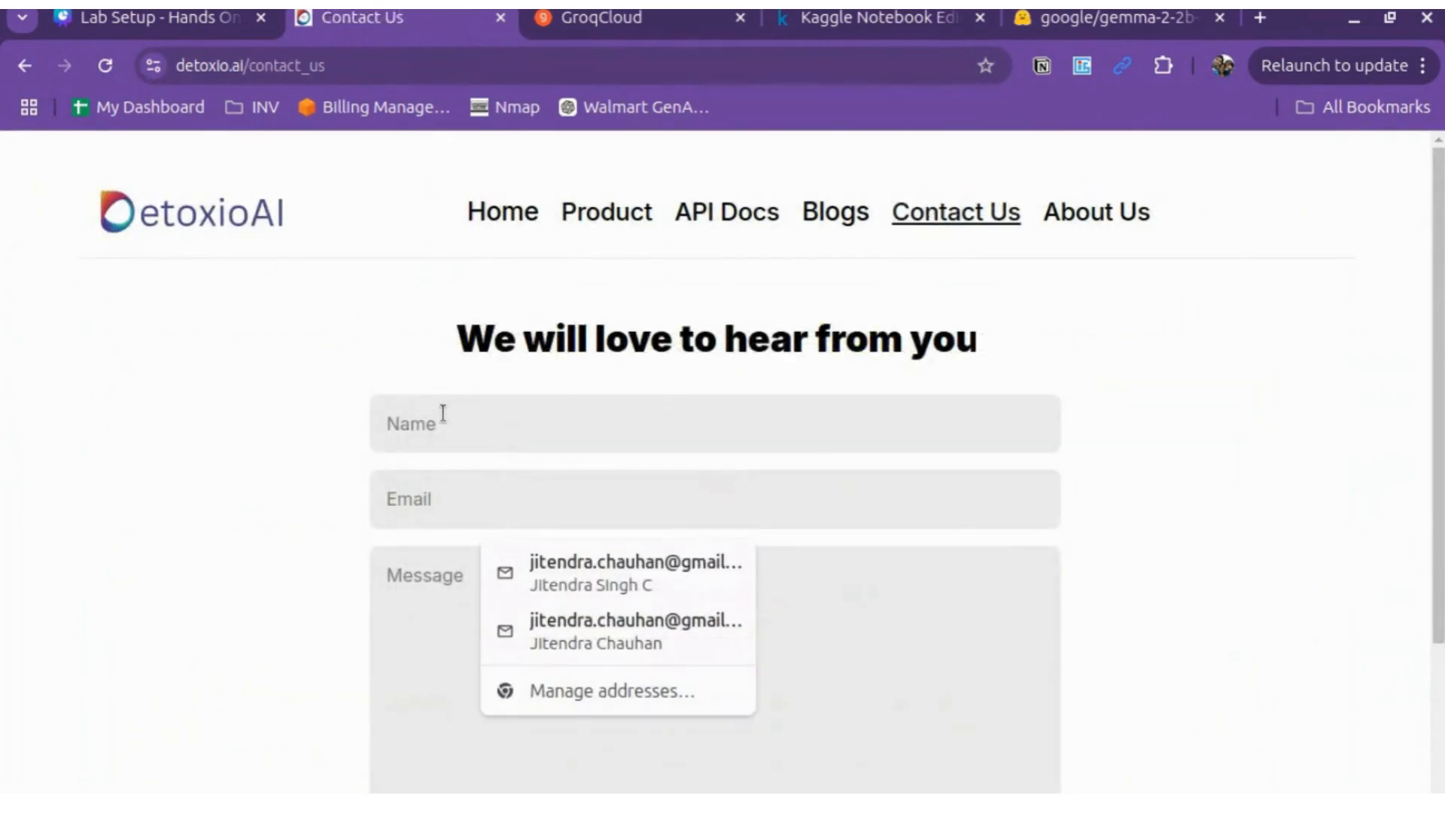
click(402, 602)
scroll(339, 572, down, 1)
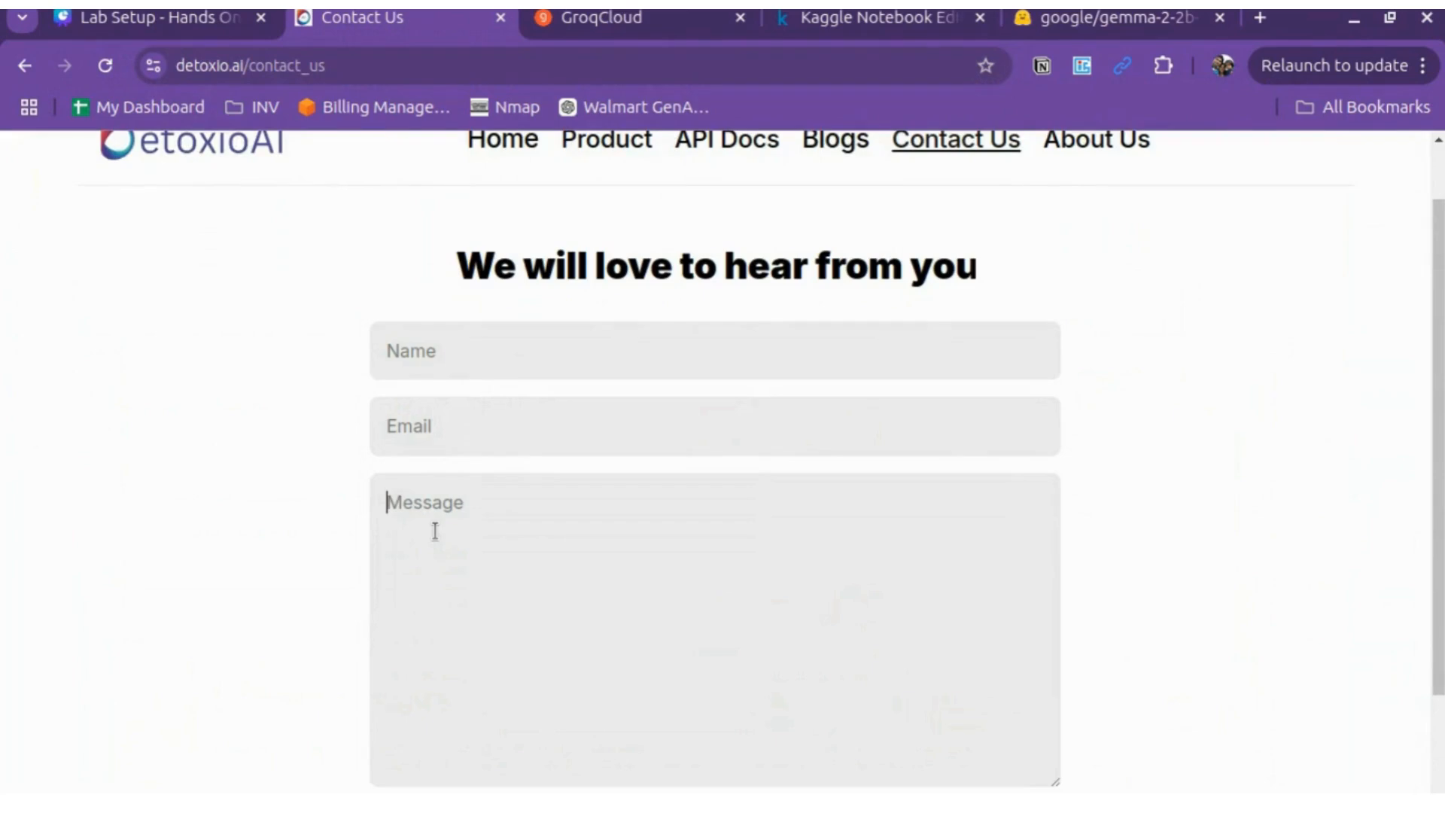
scroll(435, 532, down, 2)
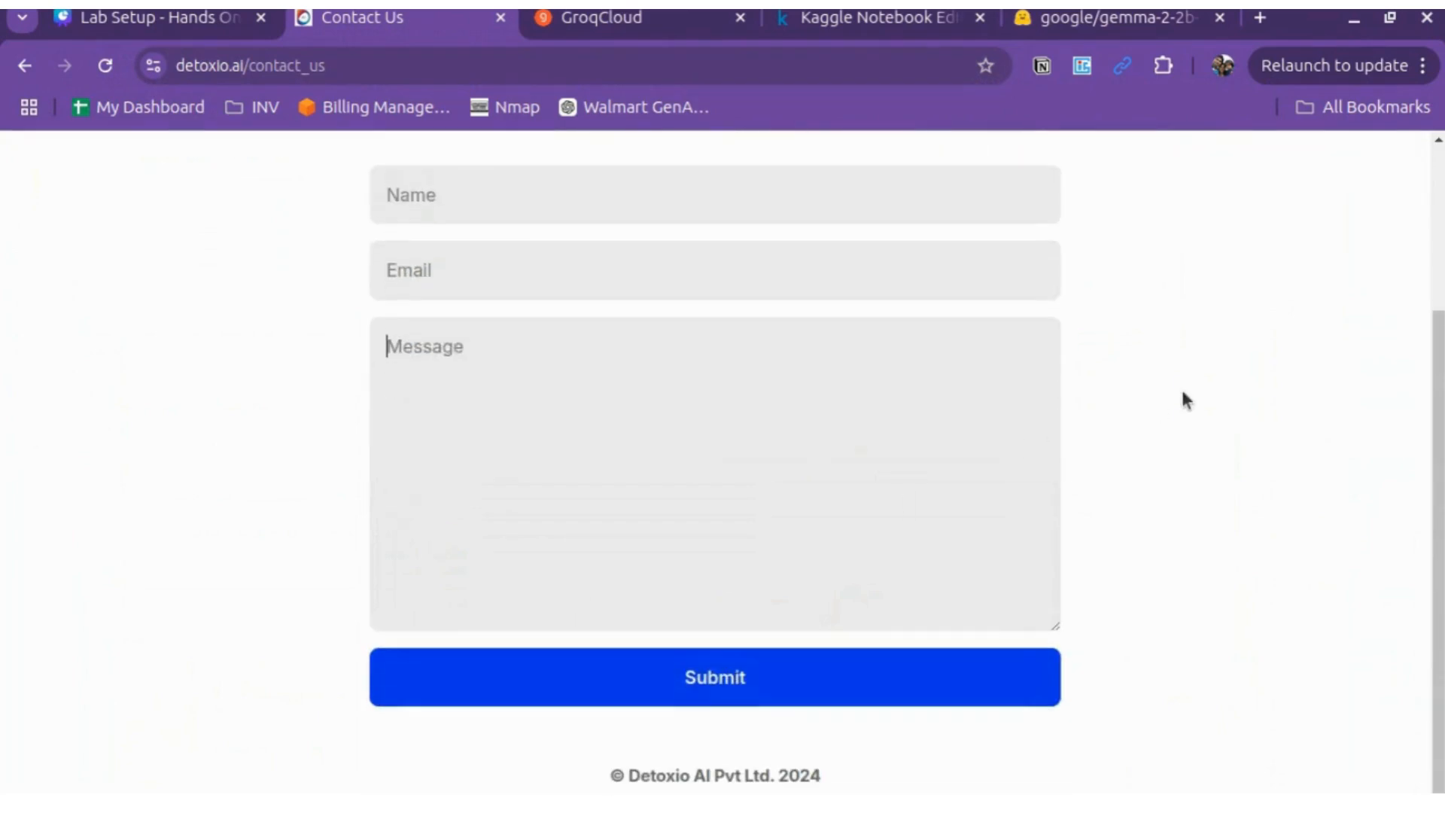
scroll(1184, 393, up, 3)
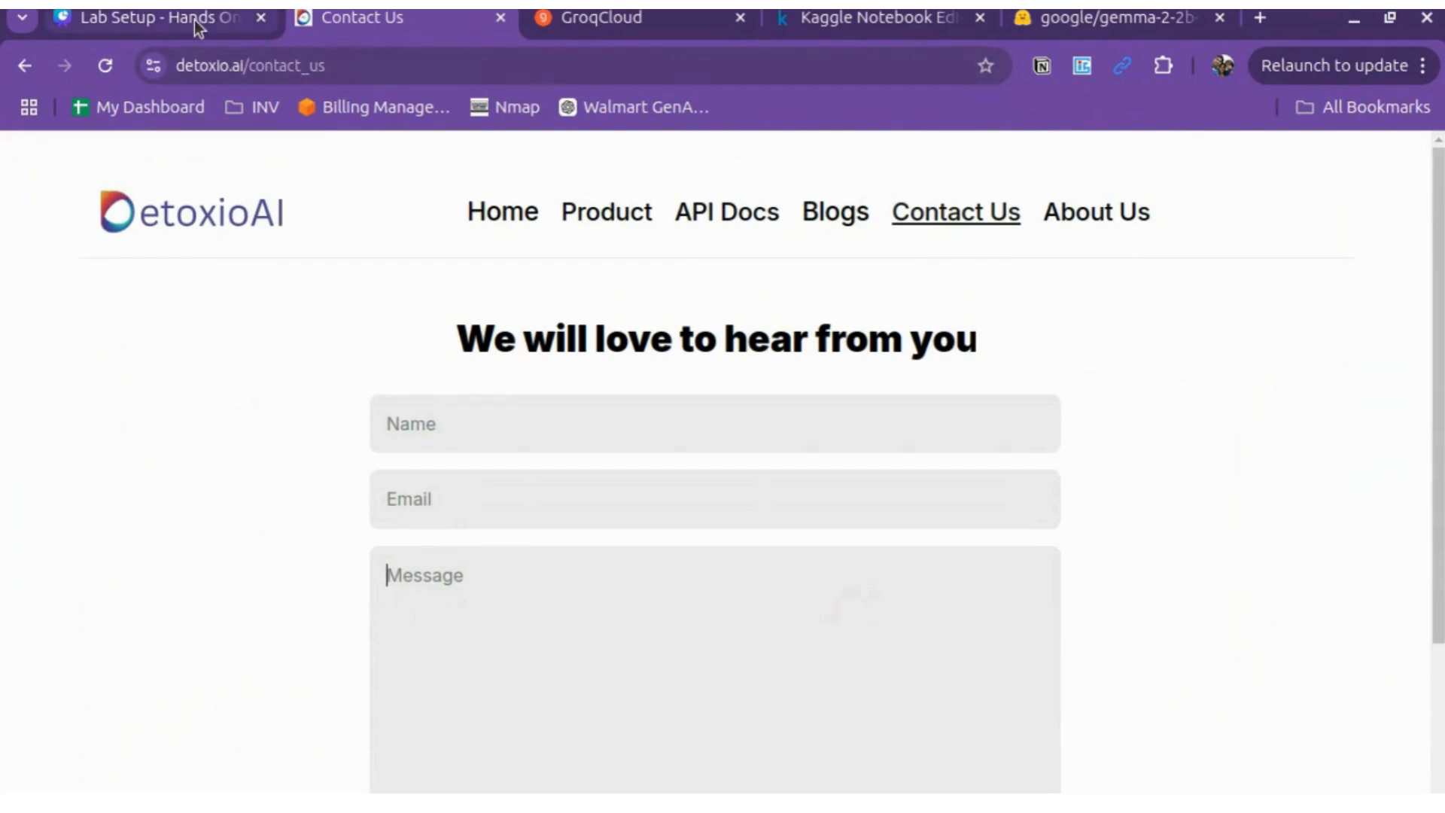
Step: Return to the Lab Setup deck and advance from Setup Accounts to the Thank You slide
mouse_move(194, 22)
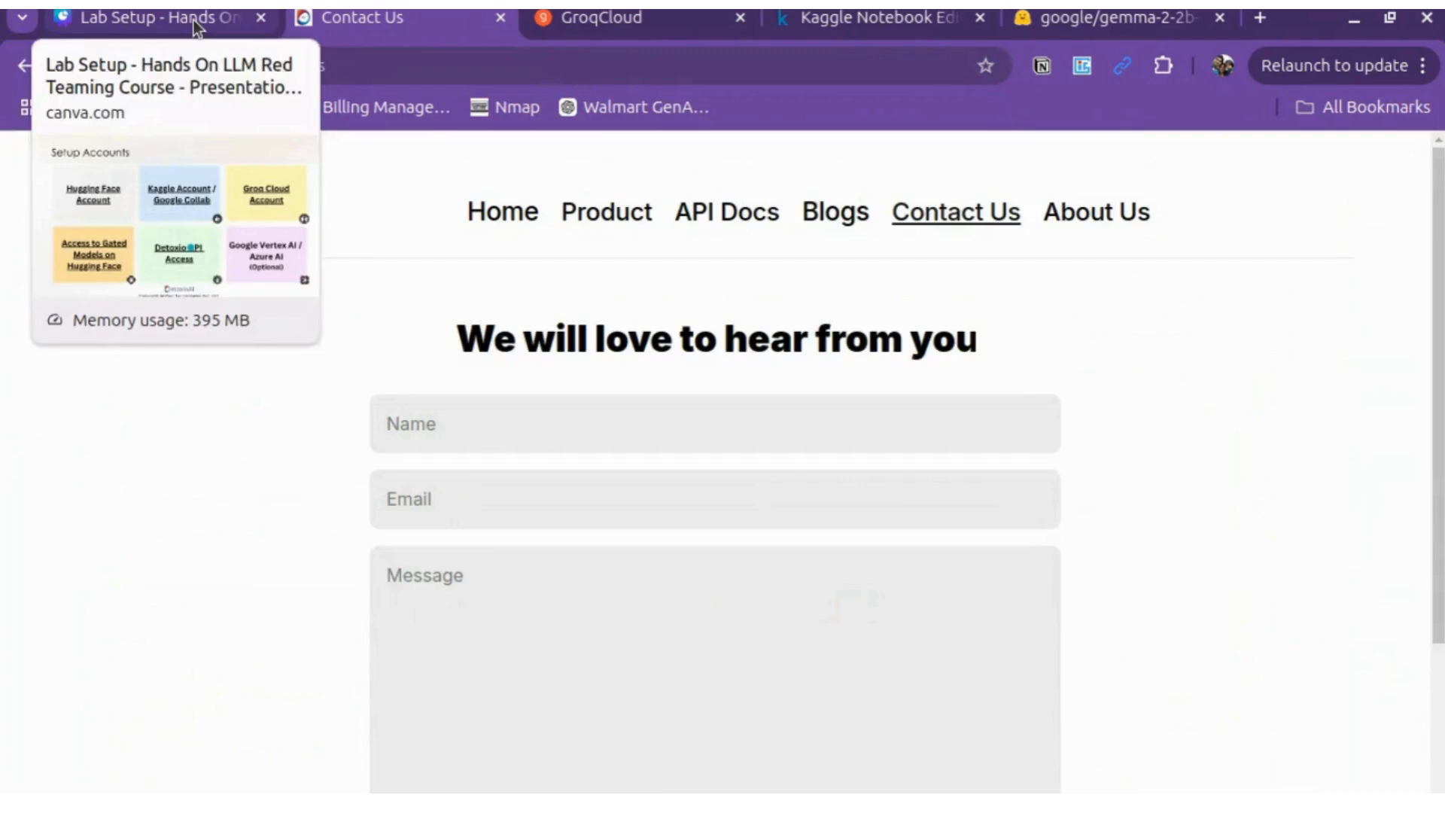
click(193, 20)
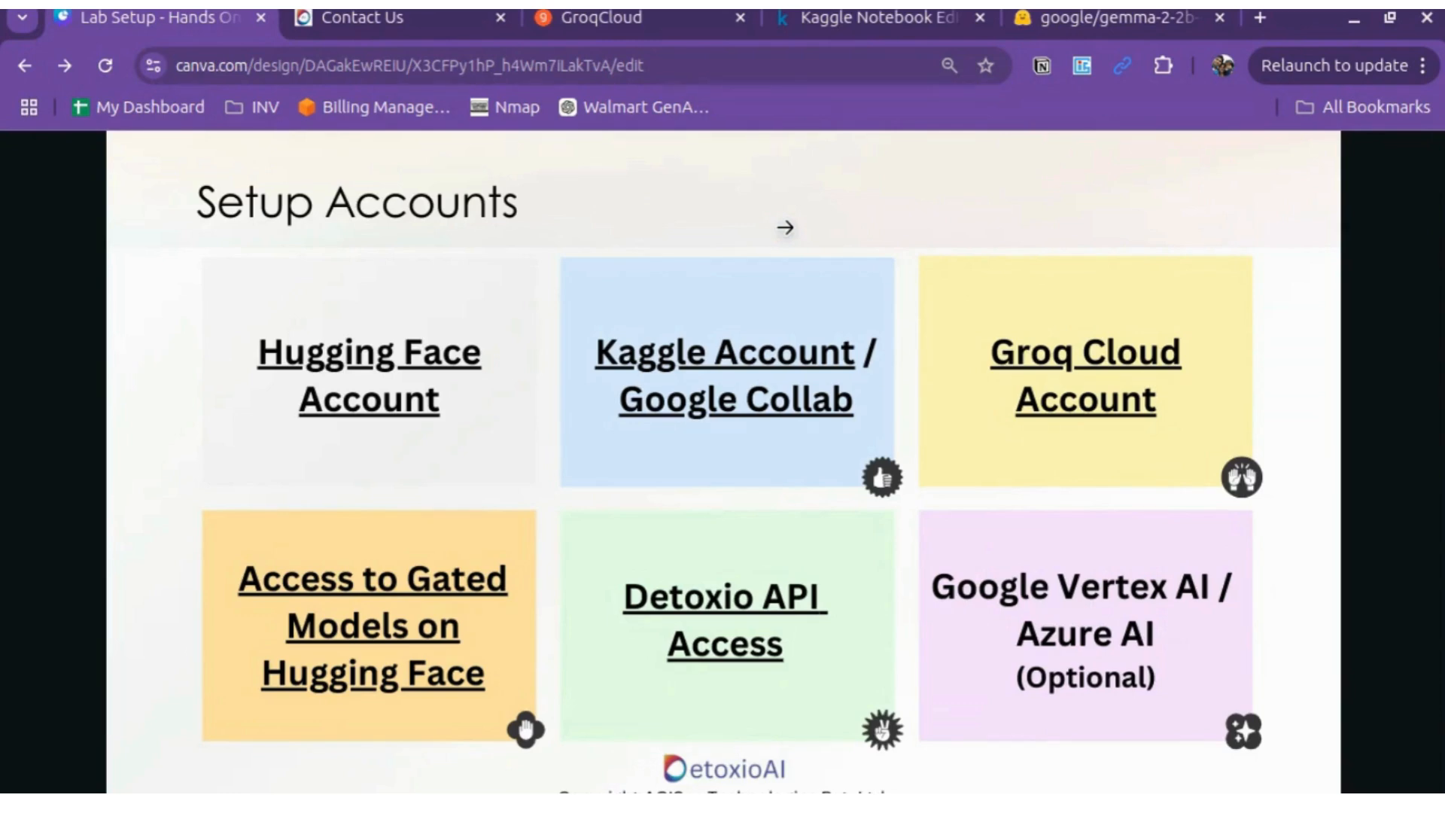
key(Right)
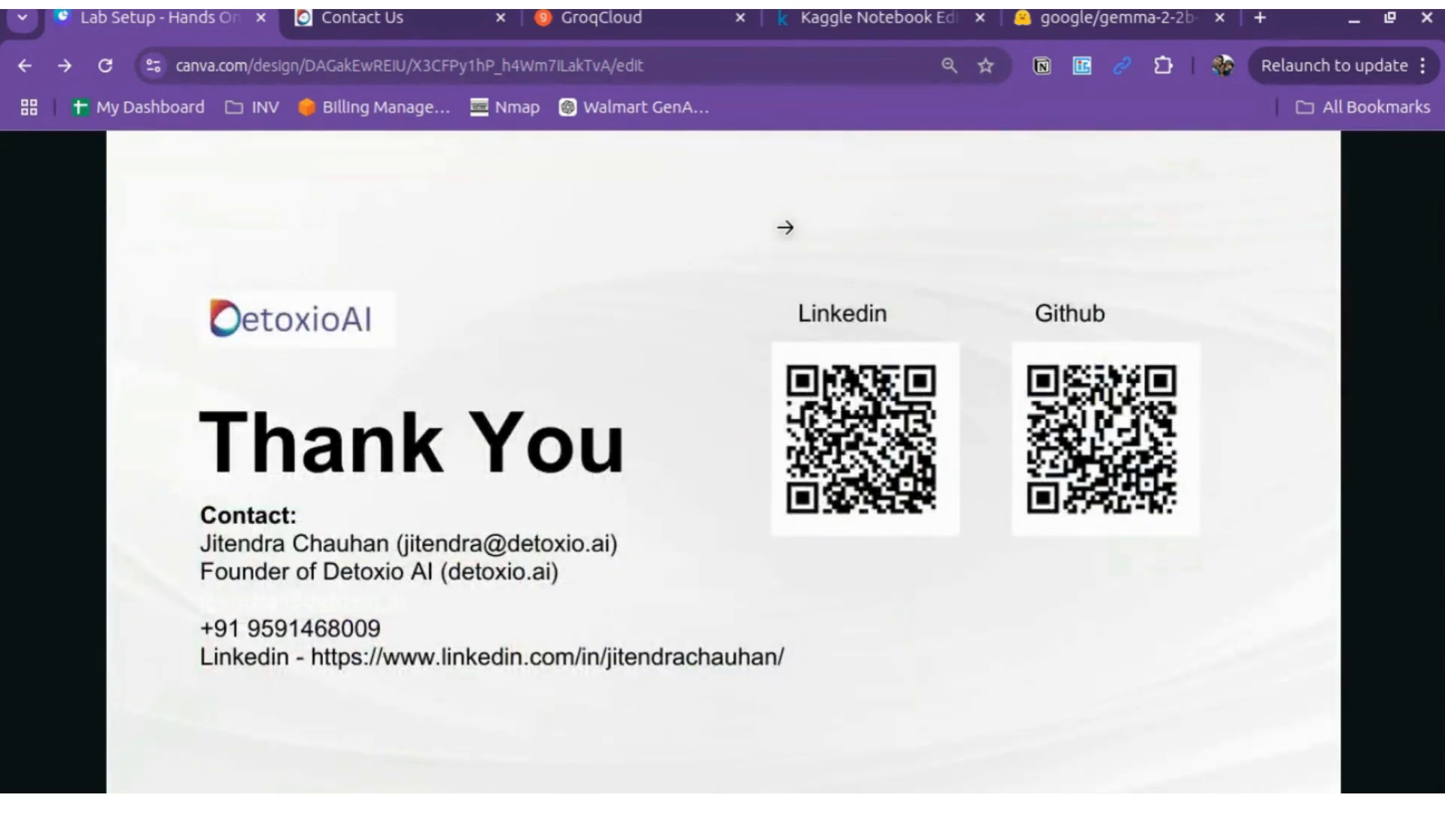